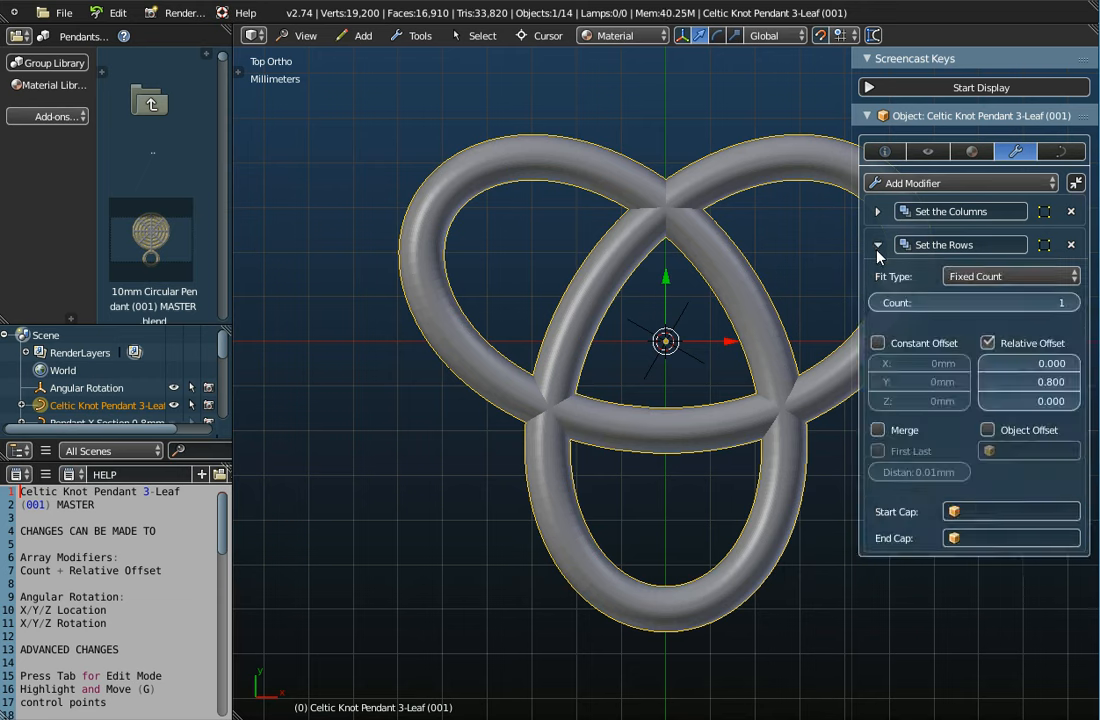
# Collapse the Set the Rows and Set the Columns modifier panels and tilt the view
pyautogui.click(877, 213)
pyautogui.click(877, 213)
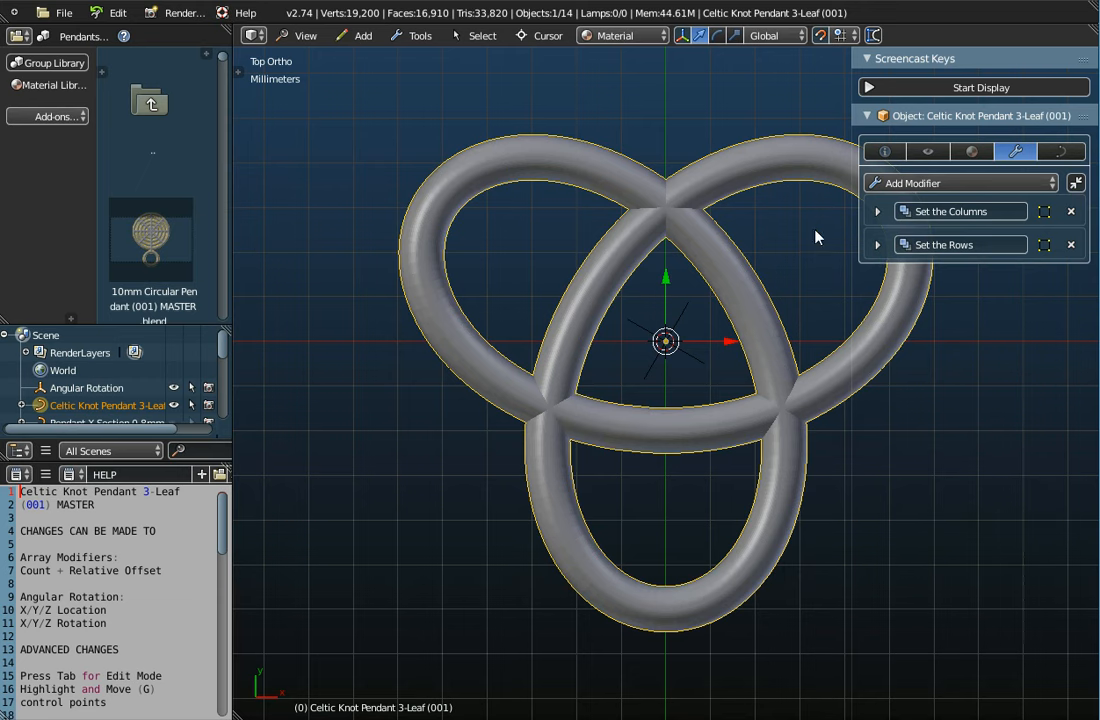
pyautogui.moveTo(646, 388); pyautogui.dragTo(652, 358, button='middle')
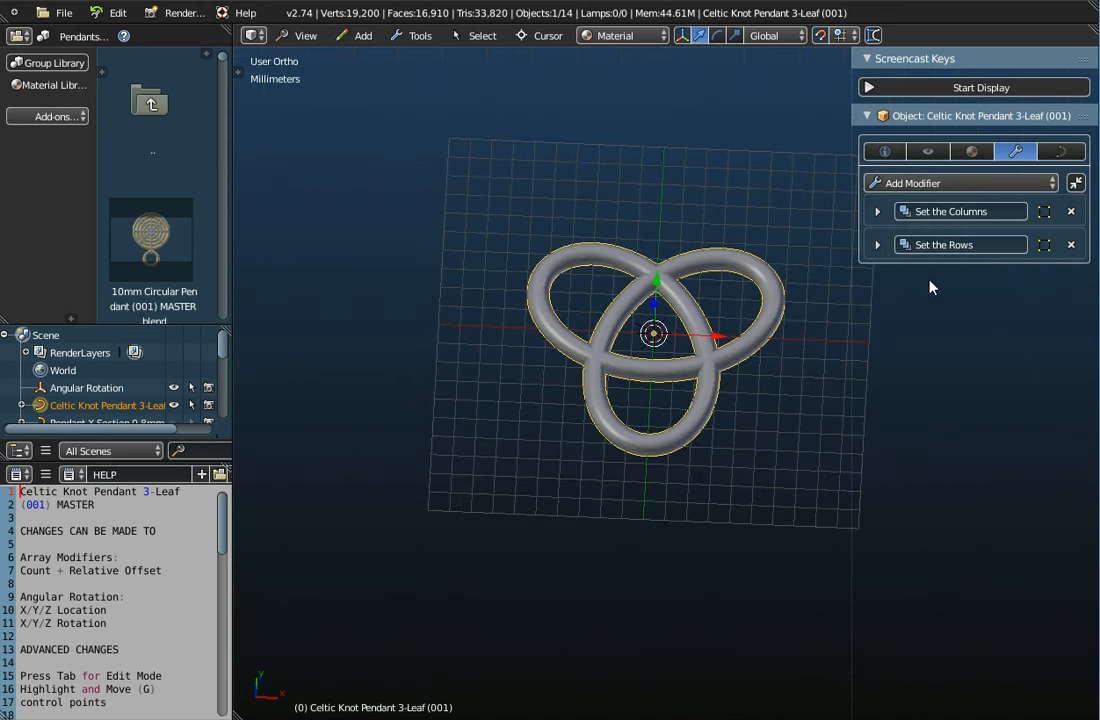
# Raise the Set the Columns array count from 1 to 6, making a ring of six knots
pyautogui.click(877, 212)
pyautogui.moveTo(907, 269); pyautogui.dragTo(907, 296)
pyautogui.scroll(-3, 705, 385)
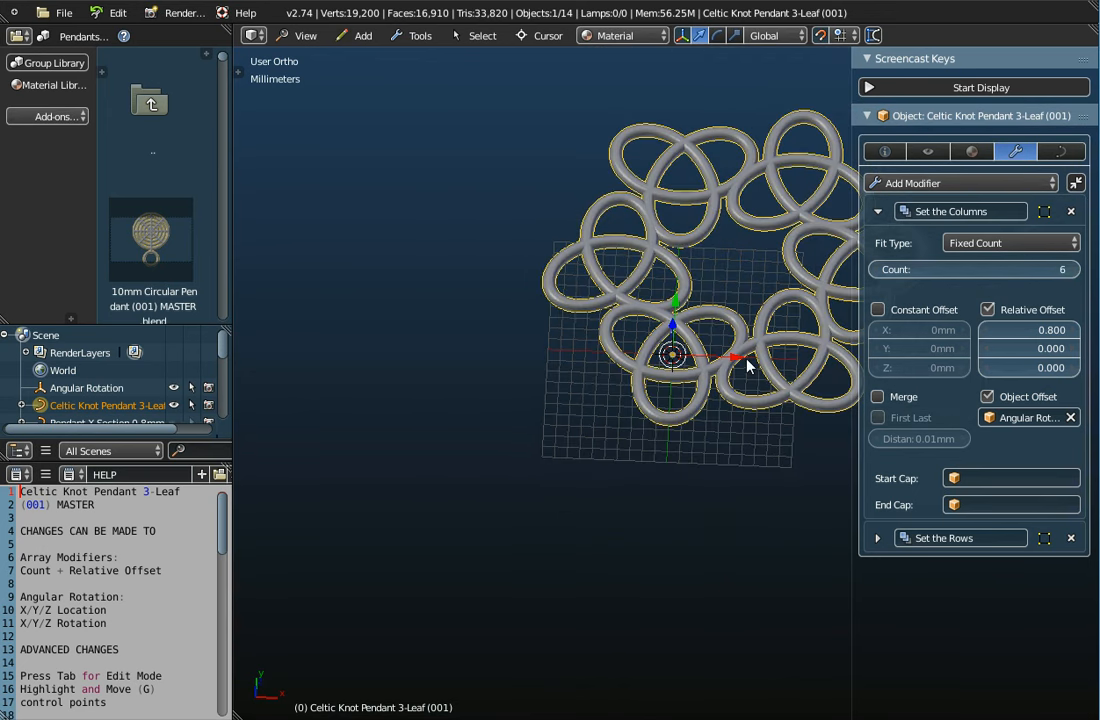
pyautogui.moveTo(736, 412); pyautogui.dragTo(803, 341, button='middle')
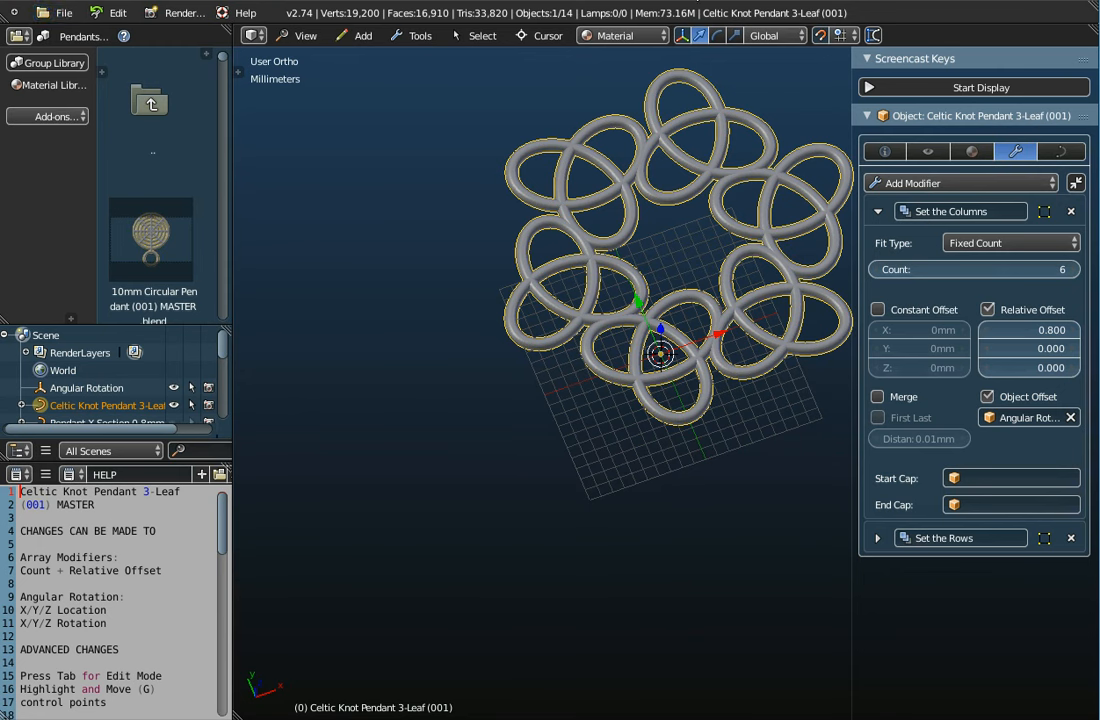
# Reload the start-up file for an empty scene and widen the 3D view
pyautogui.click(52, 12)
pyautogui.click(60, 24)
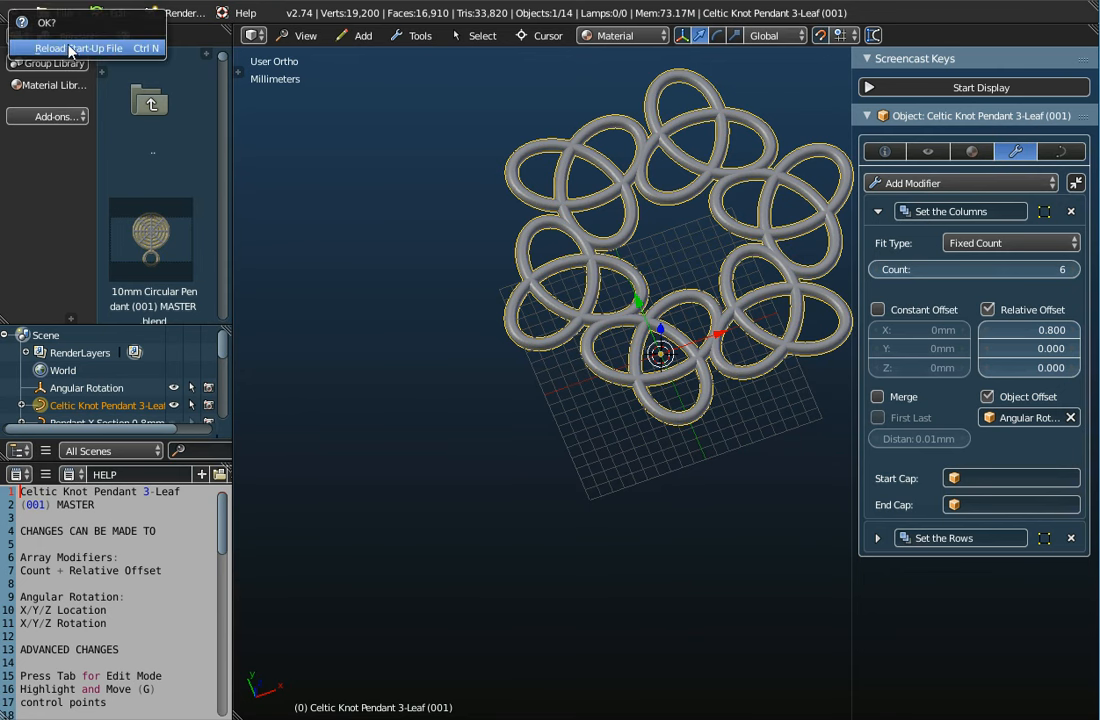
pyautogui.click(70, 48)
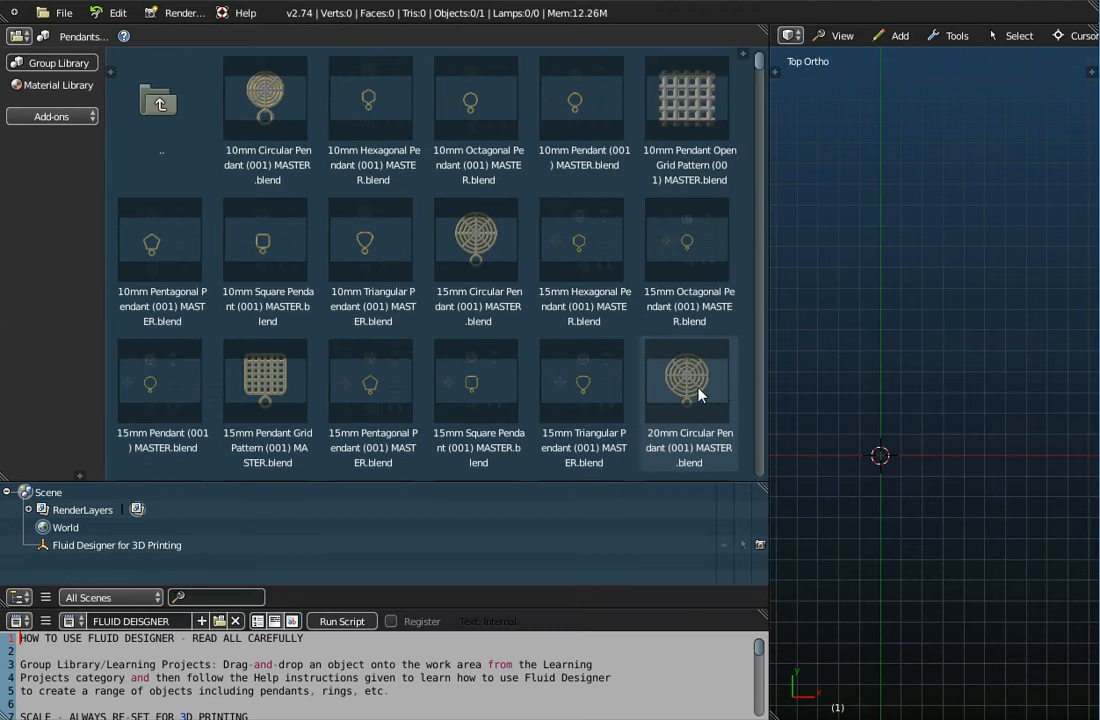
pyautogui.moveTo(768, 373); pyautogui.dragTo(256, 356)
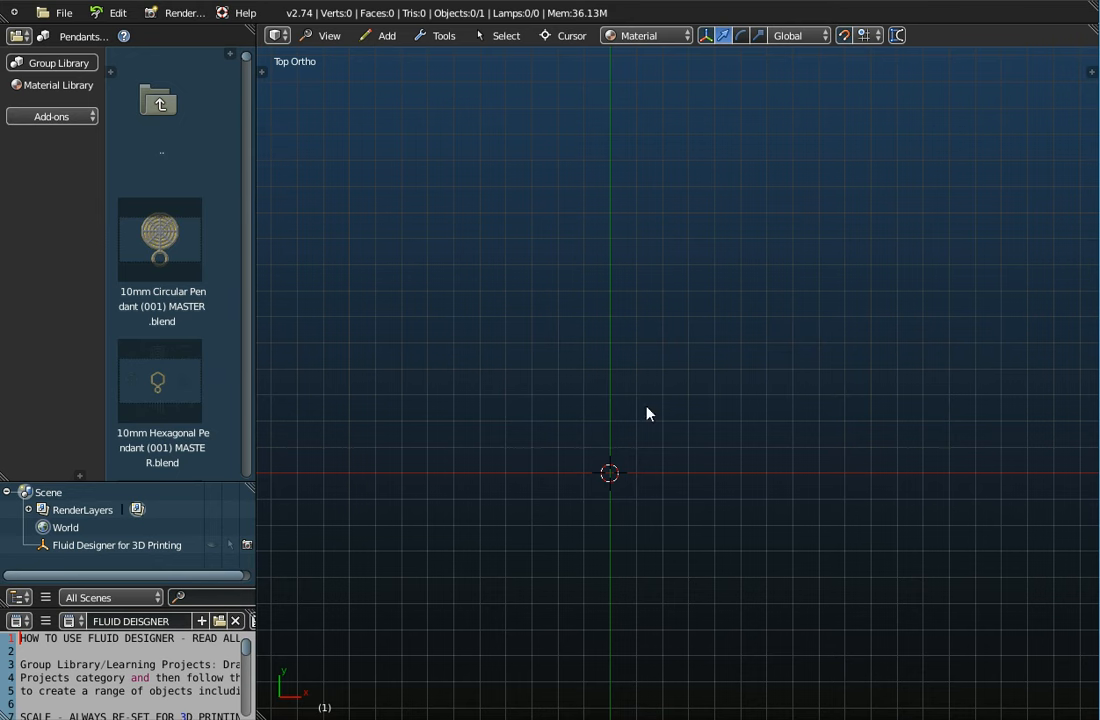
# Open the Append browser and go up to the library's Groups folder list
pyautogui.click(58, 13)
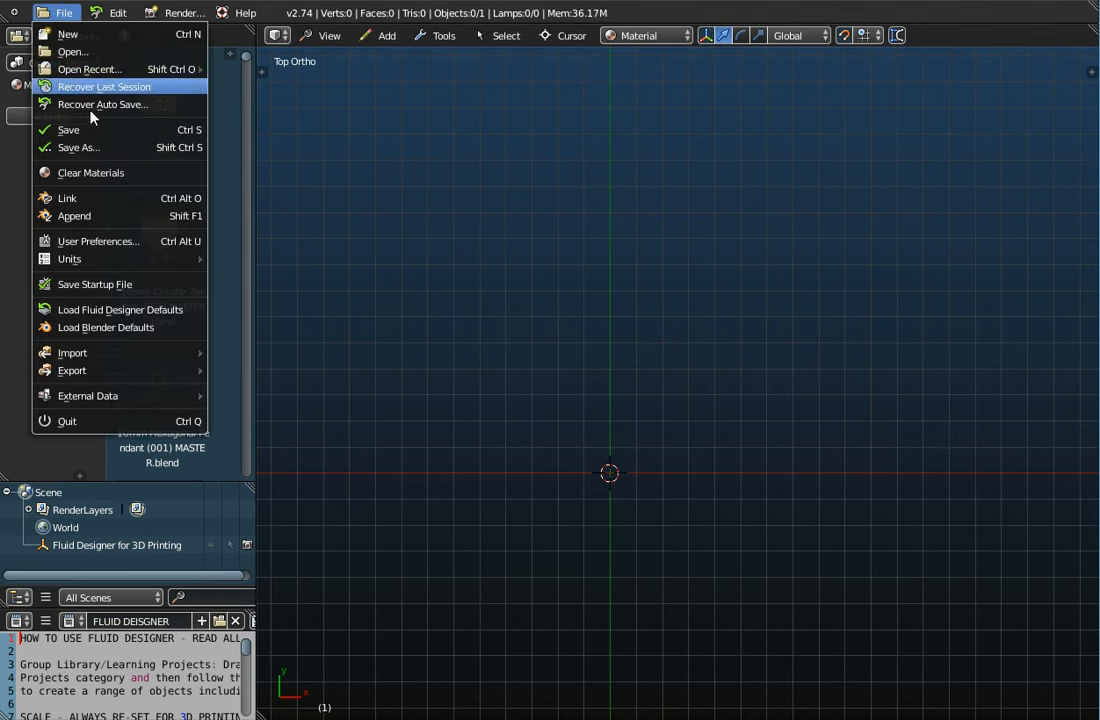
pyautogui.click(80, 218)
pyautogui.click(229, 100)
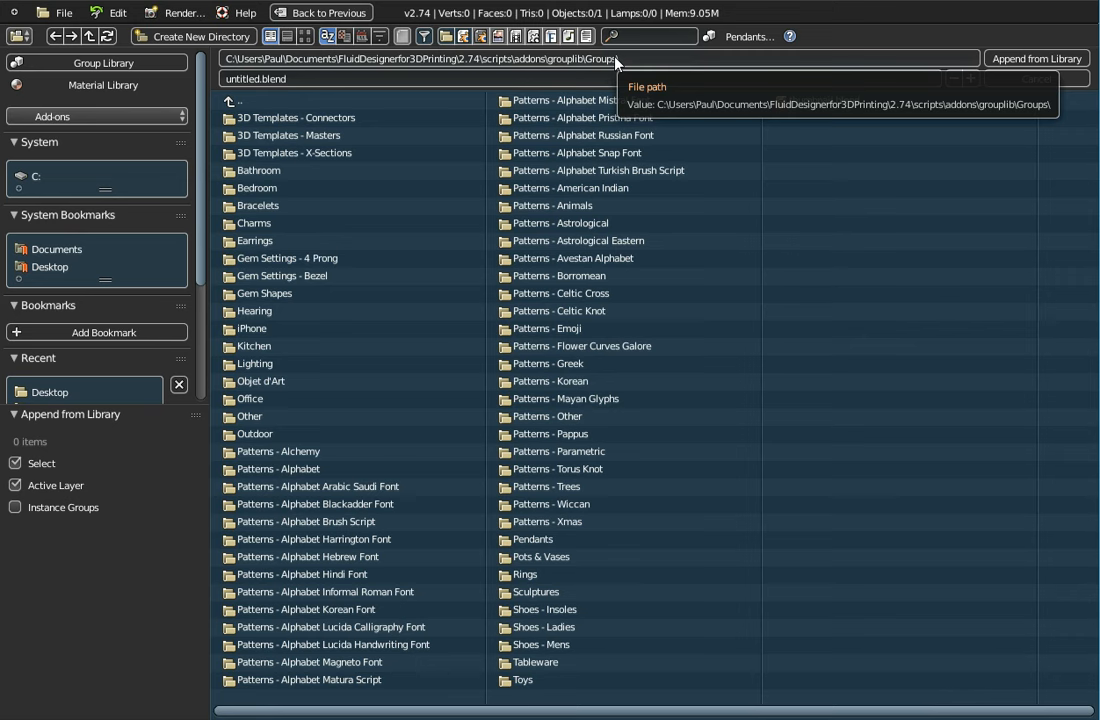
# Append every object except the knot from Pendants > Celtic Knot Pendant 3-Leaf (001) MASTER.blend
pyautogui.click(520, 540)
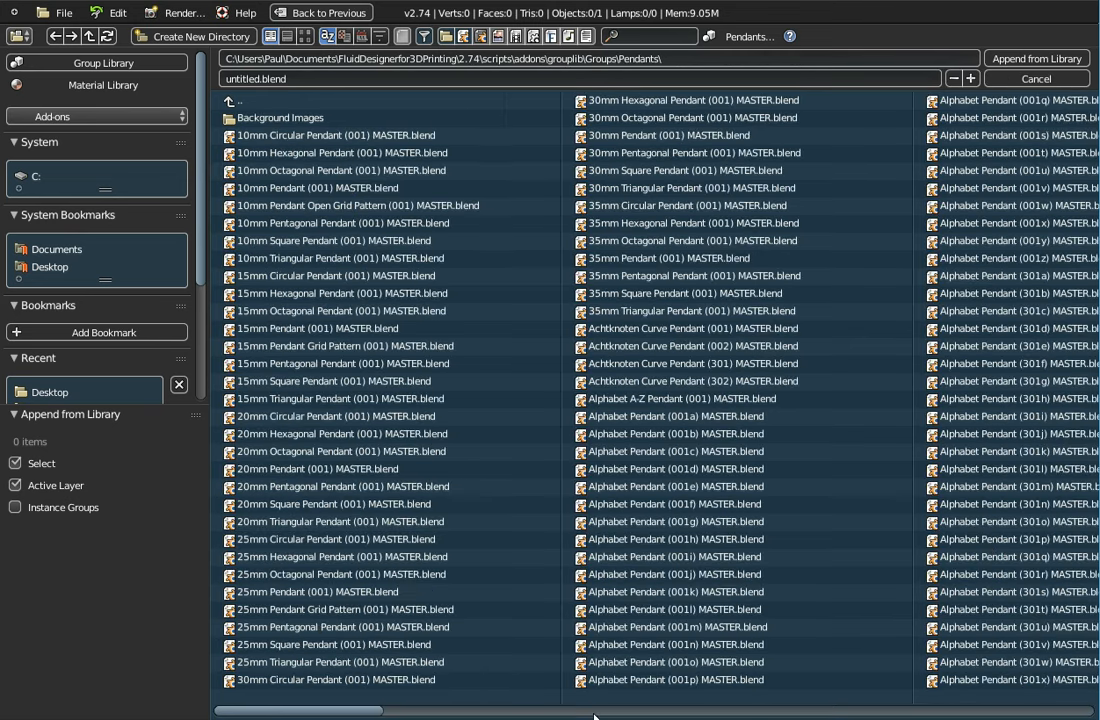
pyautogui.moveTo(335, 713); pyautogui.dragTo(590, 711)
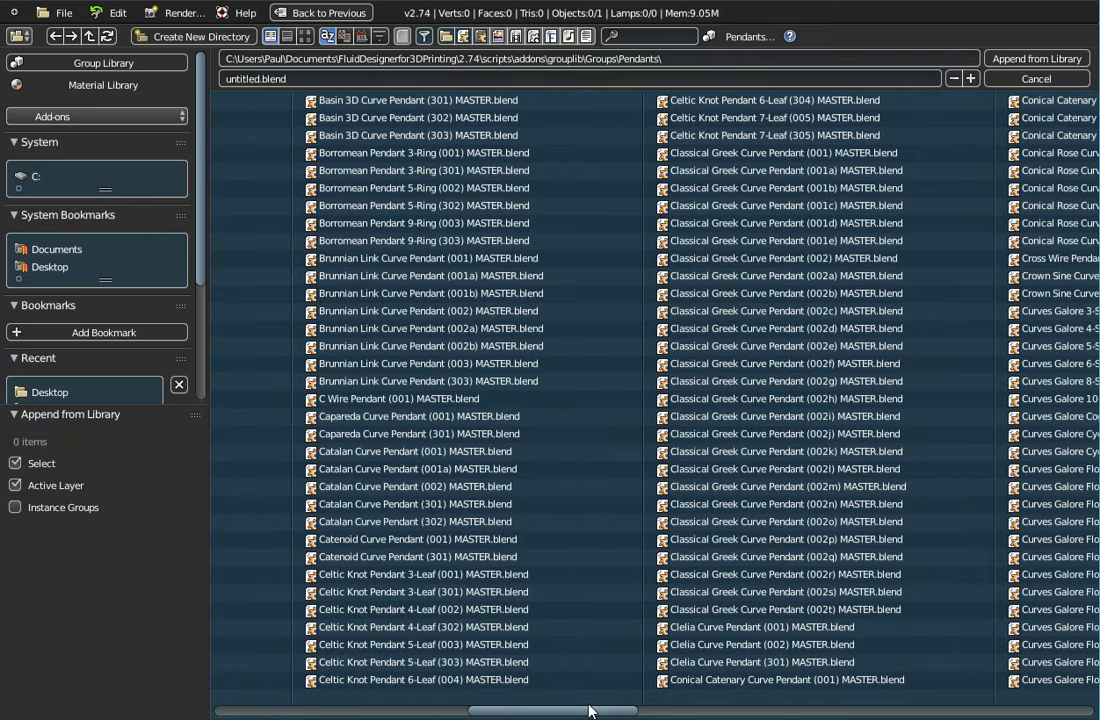
pyautogui.click(423, 574)
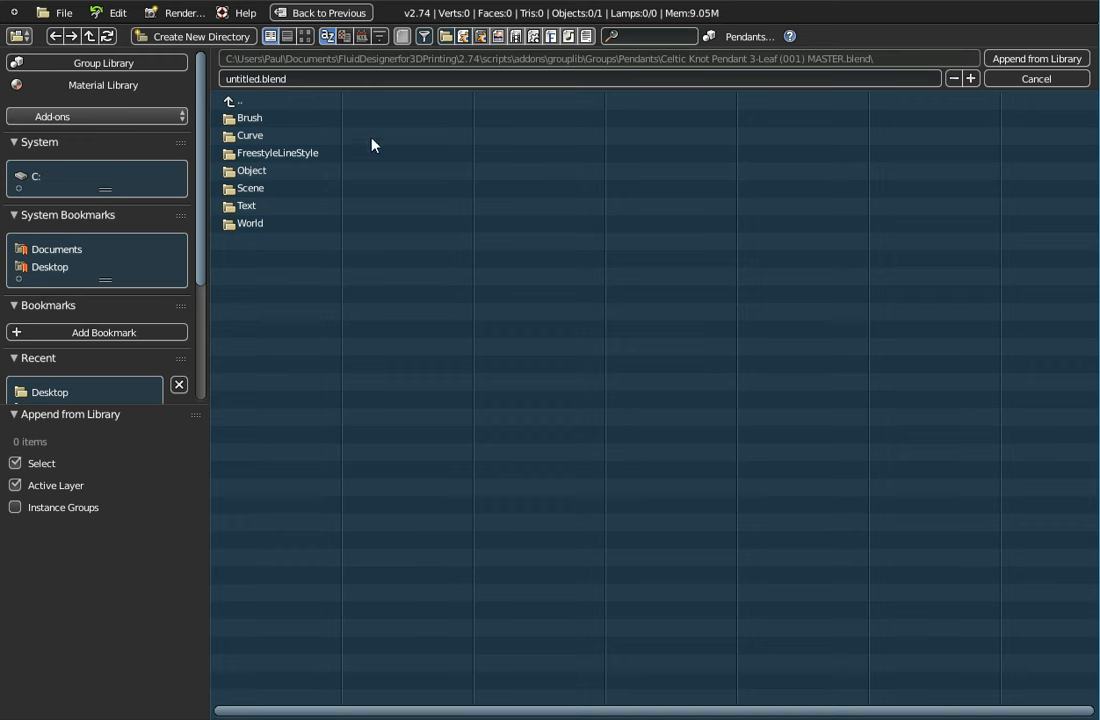
pyautogui.click(252, 174)
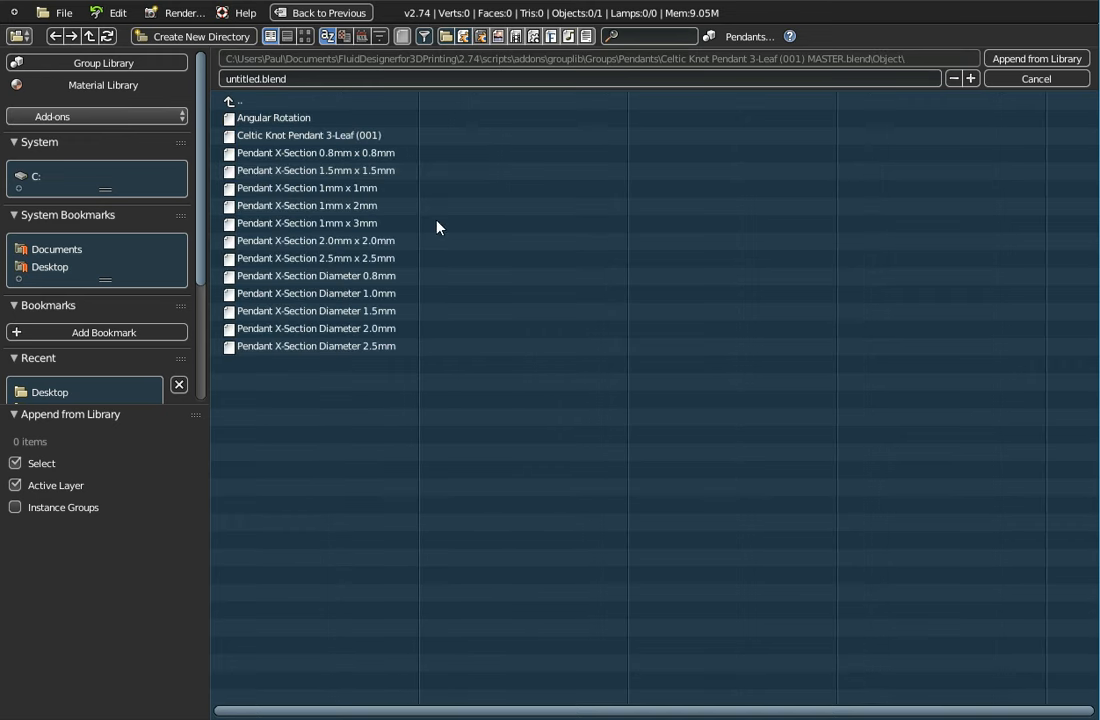
pyautogui.press('a')
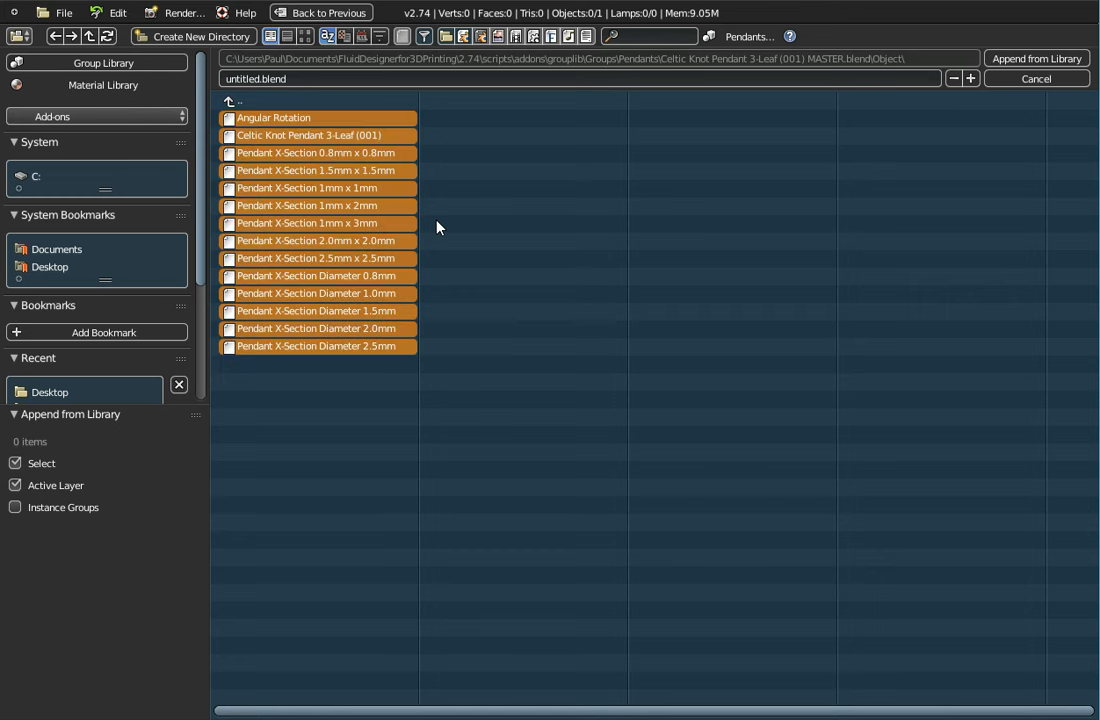
pyautogui.keyDown('shift'); pyautogui.click(368, 140); pyautogui.keyUp('shift')
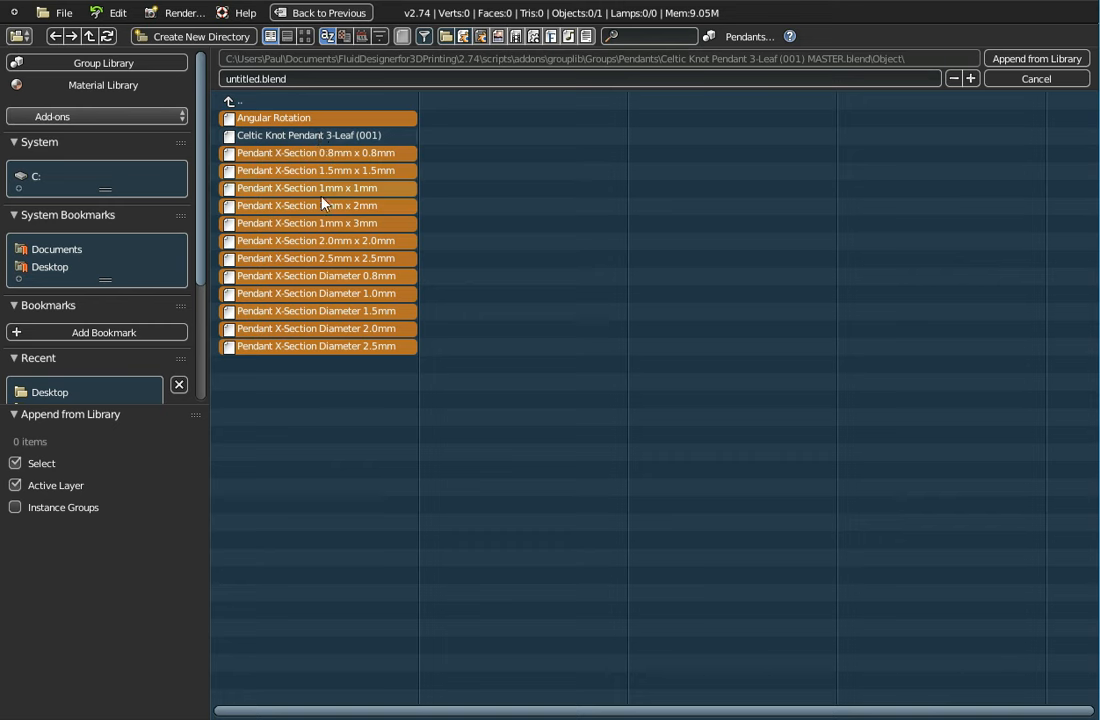
pyautogui.click(1008, 58)
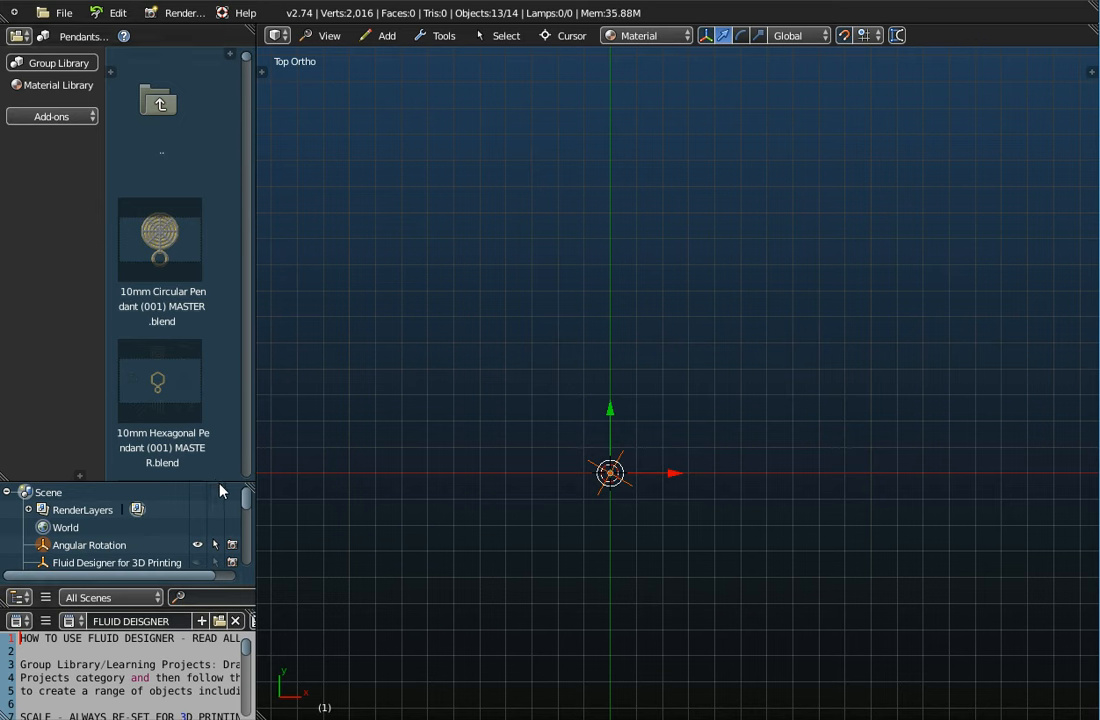
# Enlarge the outliner and select Angular Rotation and the 1.5mm, 1mm, 1x2mm, 1x3mm cross-sections
pyautogui.moveTo(222, 483); pyautogui.dragTo(227, 231)
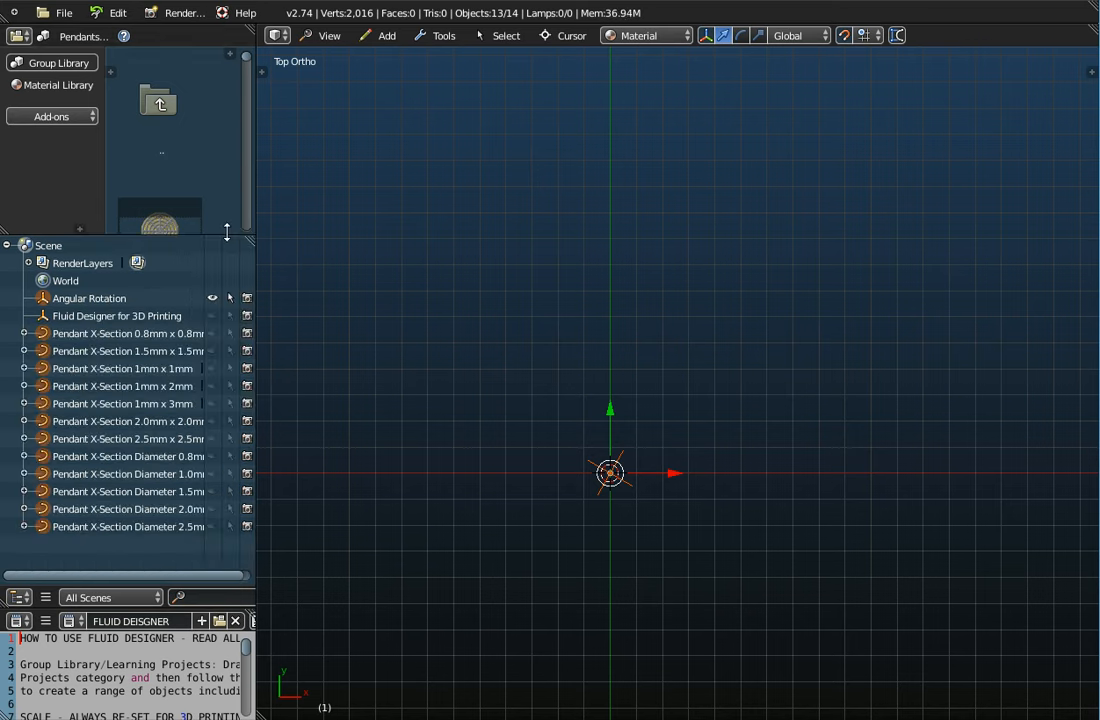
pyautogui.click(88, 298)
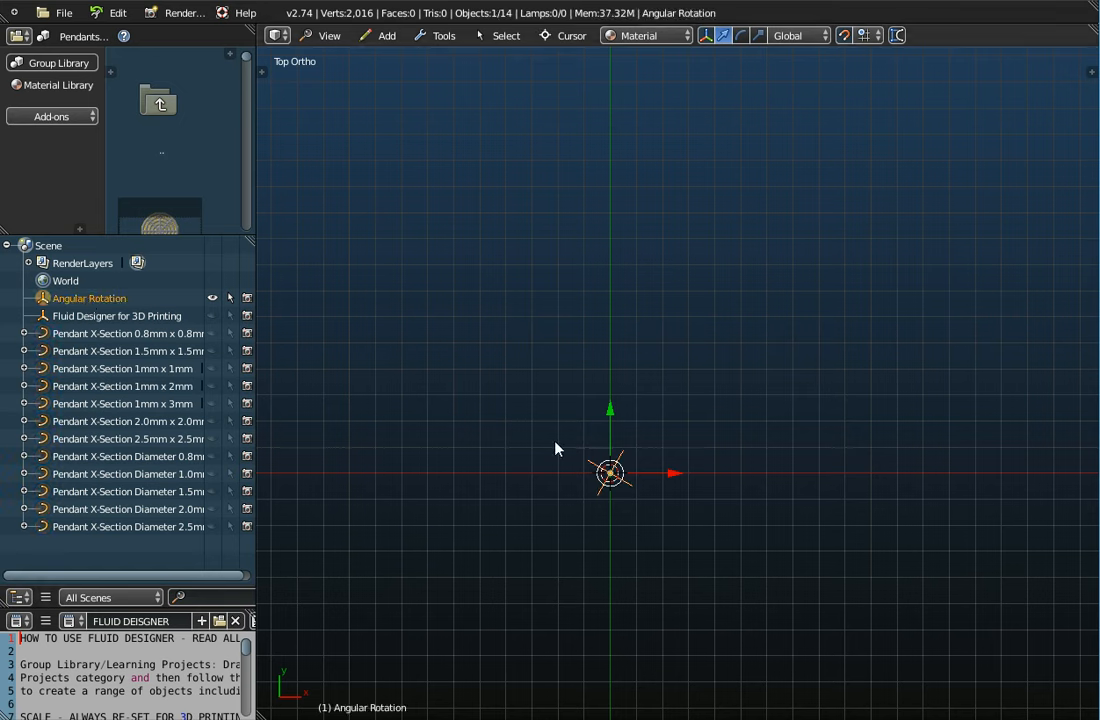
pyautogui.click(80, 351)
pyautogui.click(82, 369)
pyautogui.click(82, 386)
pyautogui.click(82, 405)
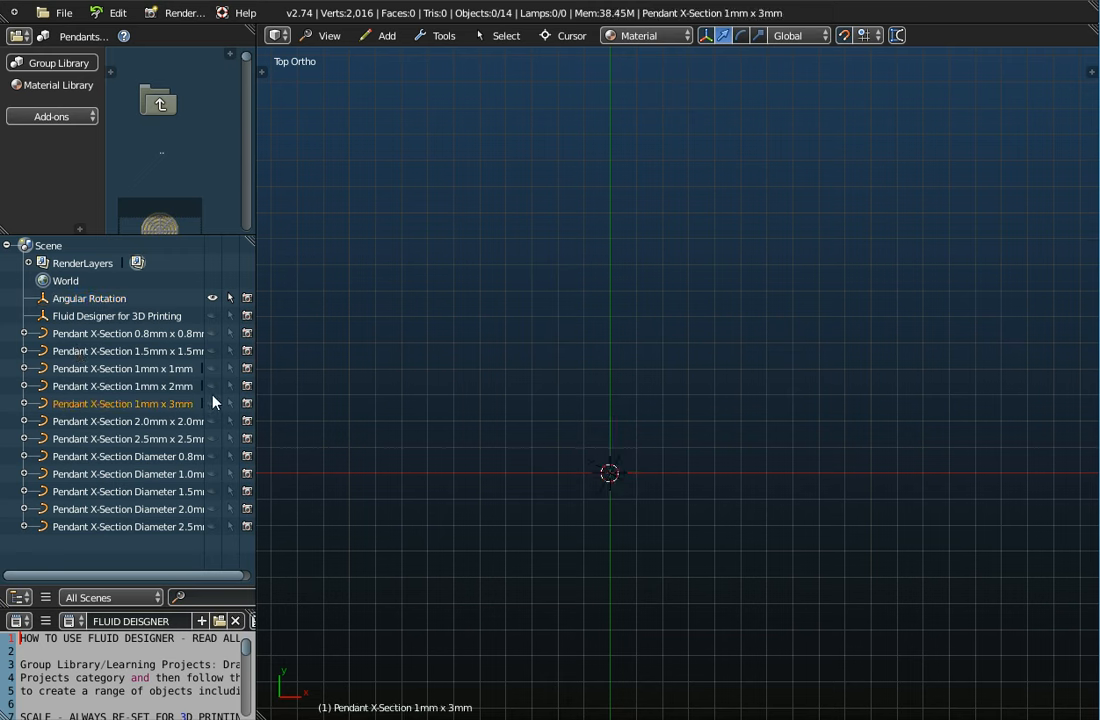
# Show then re-hide the 1x3mm, 2.0x2.0mm and 1x2mm cross-sections, and reselect Angular Rotation
pyautogui.click(212, 404)
pyautogui.click(212, 421)
pyautogui.click(212, 386)
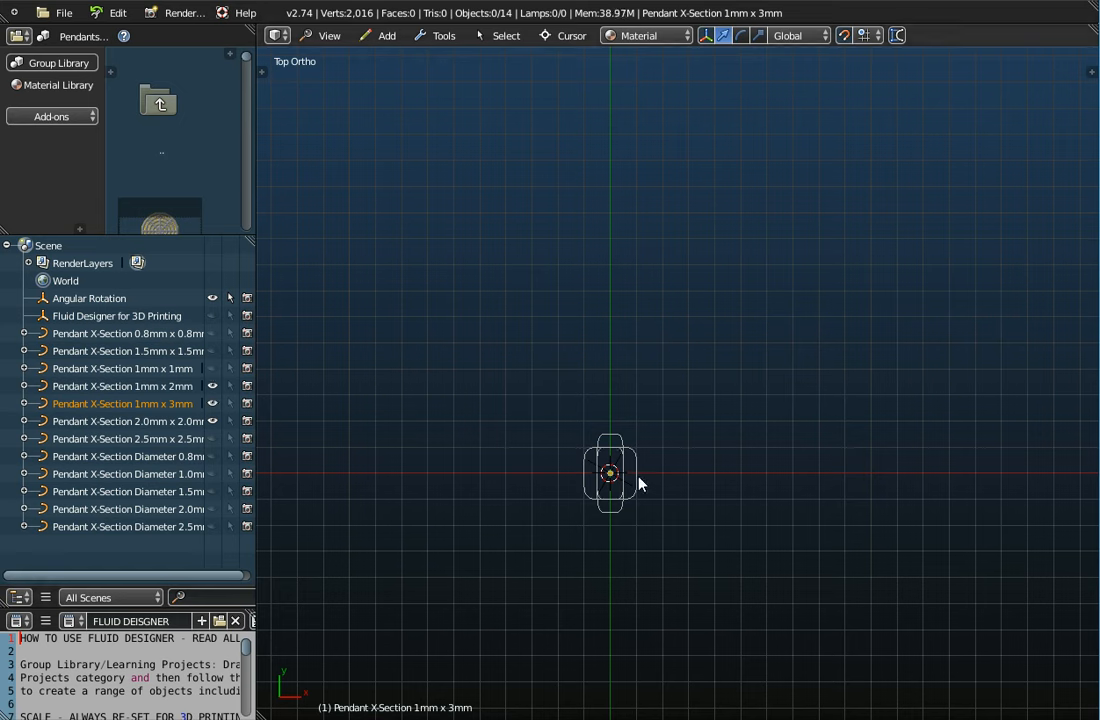
pyautogui.click(211, 423)
pyautogui.click(212, 404)
pyautogui.click(212, 386)
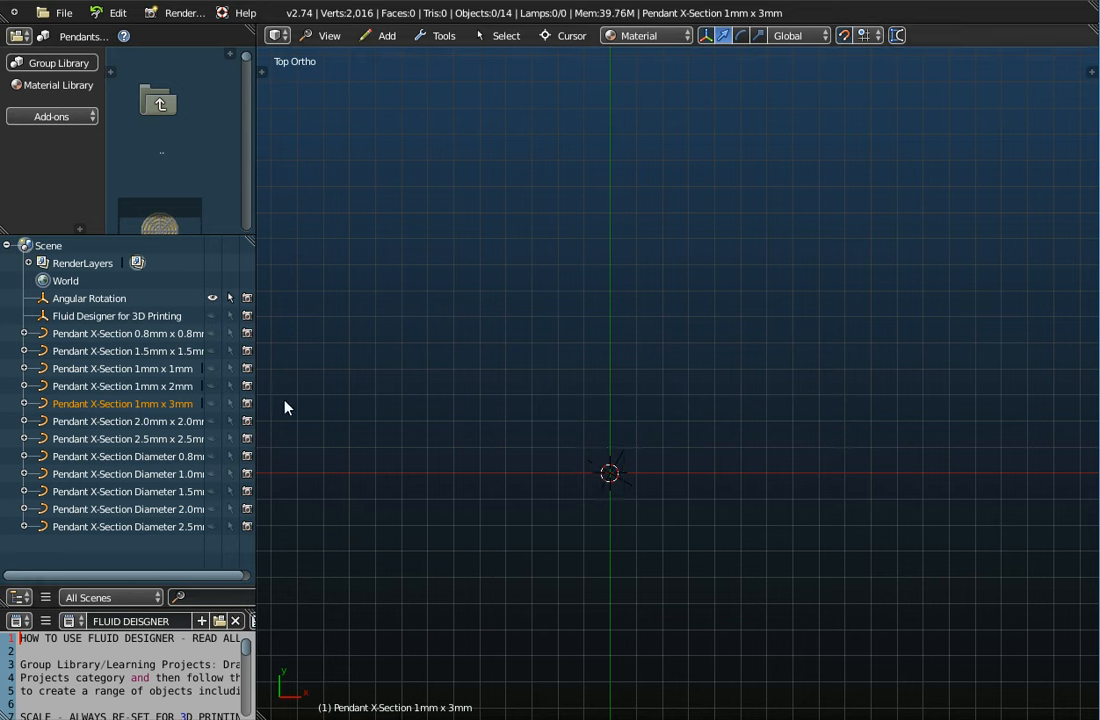
pyautogui.click(84, 299)
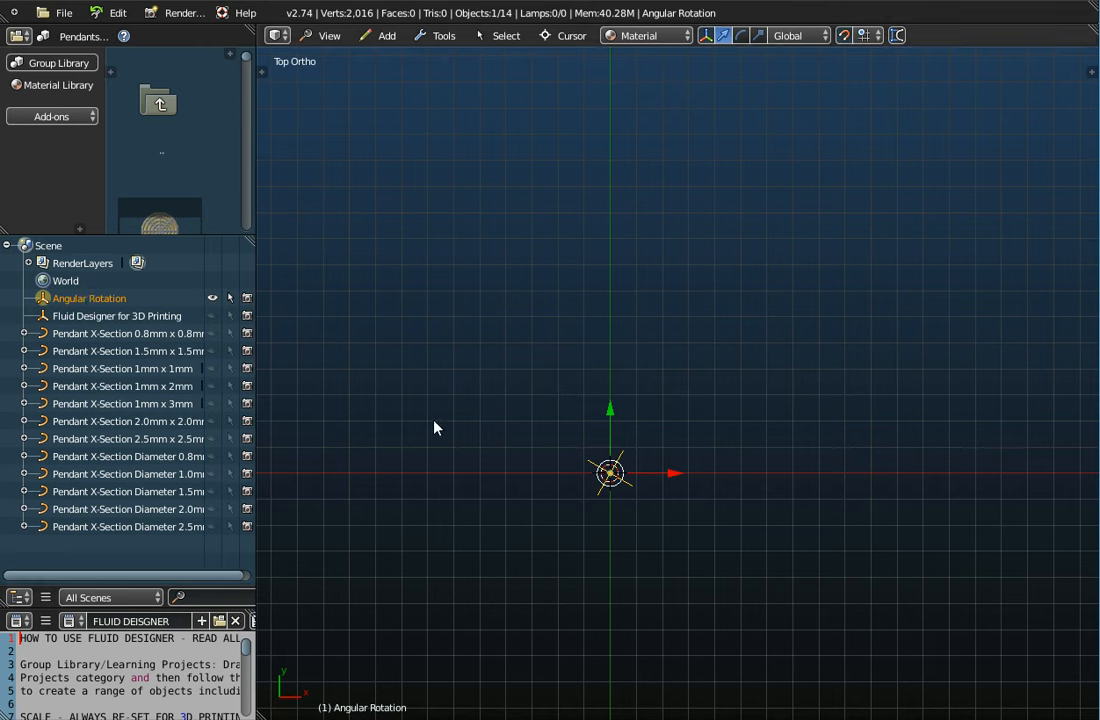
# Show the tool shelf with a larger operator panel and the properties panel
pyautogui.click(262, 69)
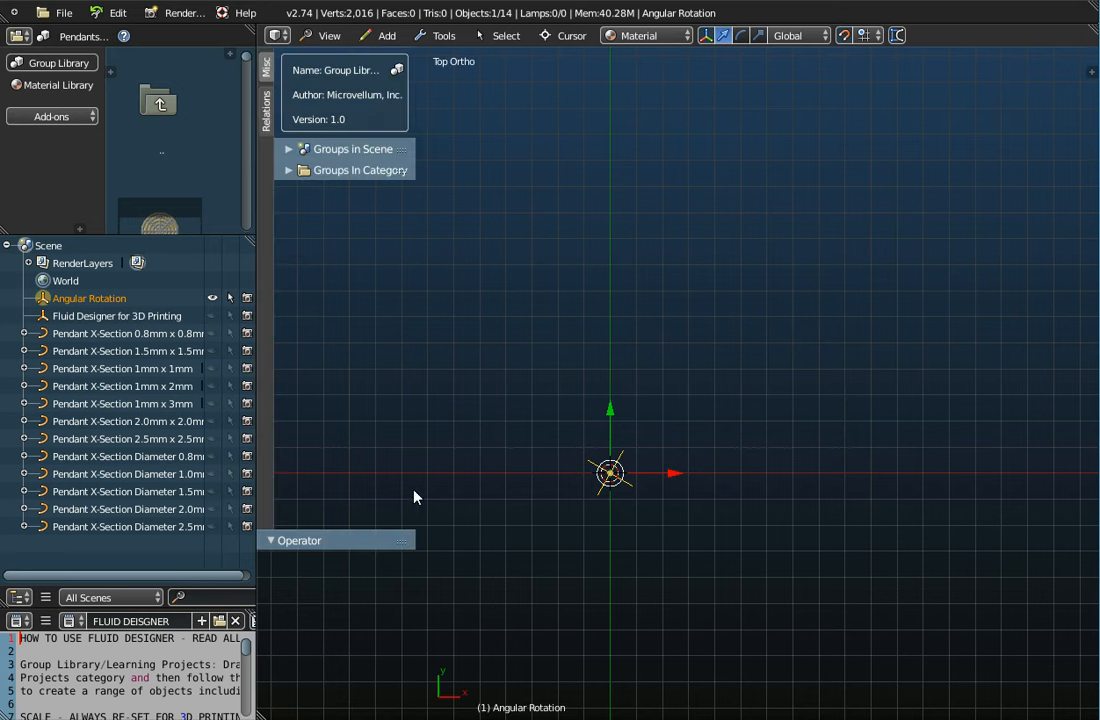
pyautogui.moveTo(358, 530); pyautogui.dragTo(364, 309)
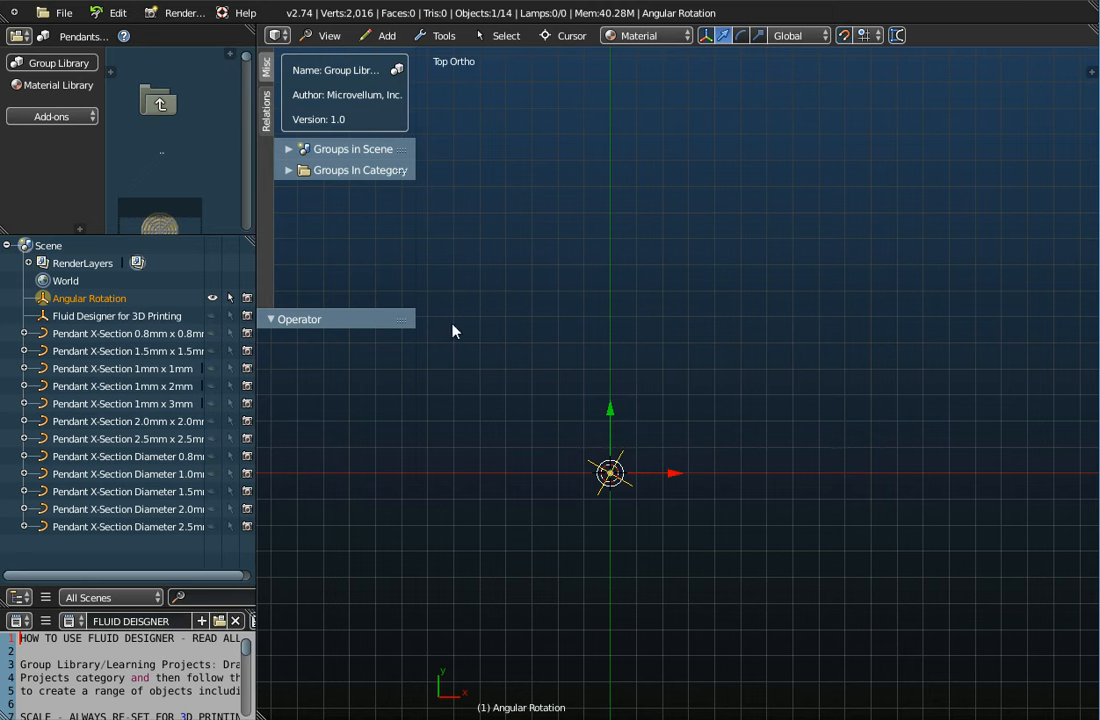
pyautogui.press('n')
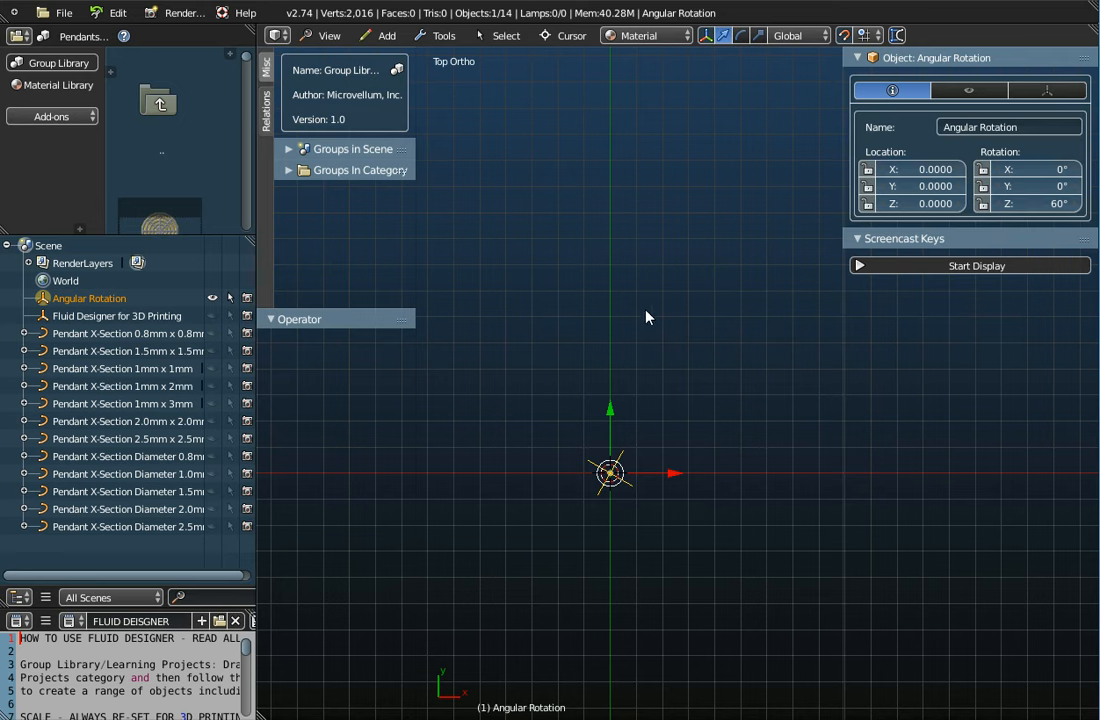
# Add a Curves Galore profile curve at the origin
pyautogui.click(383, 35)
pyautogui.moveTo(394, 76)
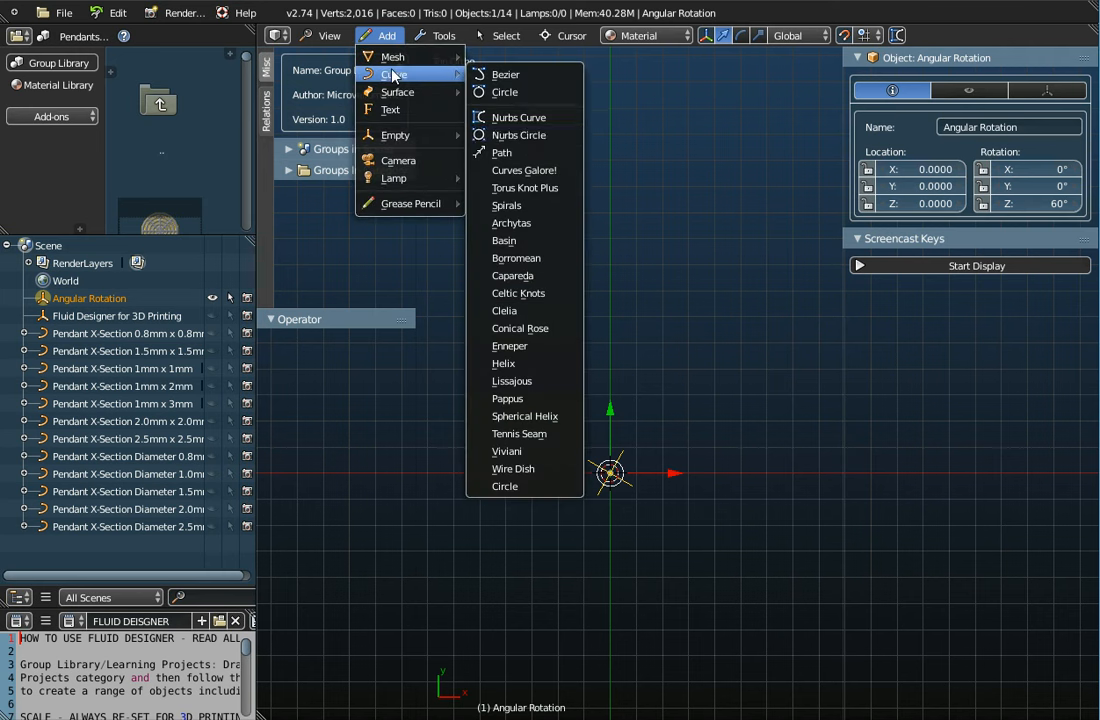
pyautogui.click(522, 171)
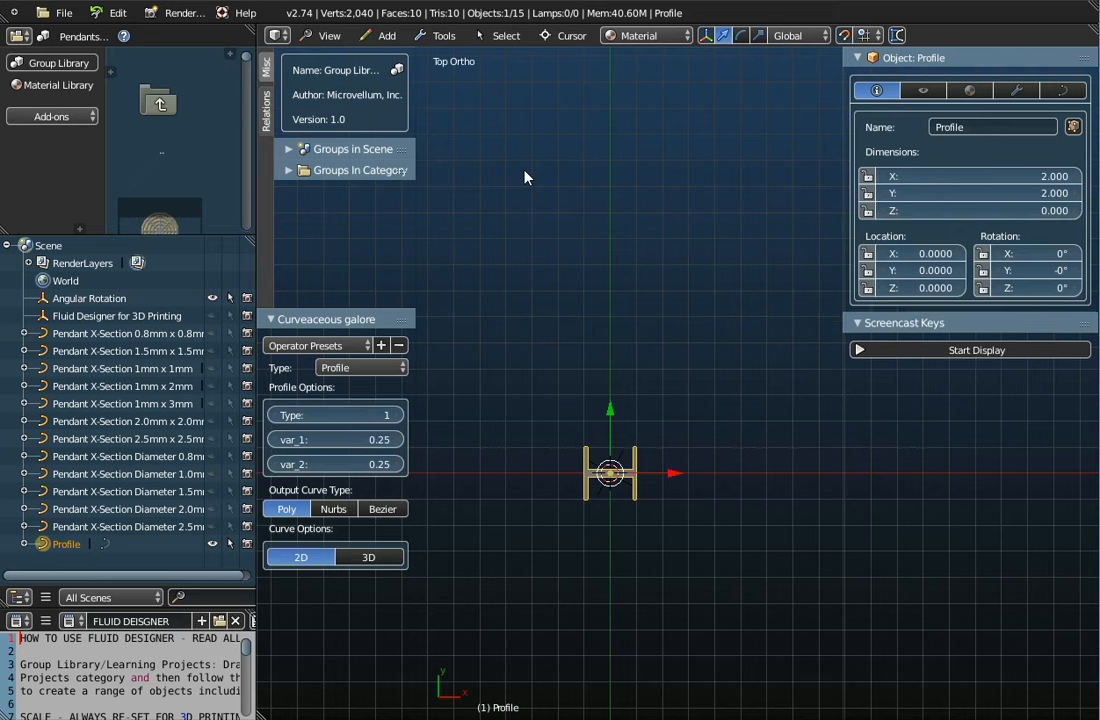
# Make the generated curve an 8-petal Flower output as a 3D Nurbs curve
pyautogui.click(364, 369)
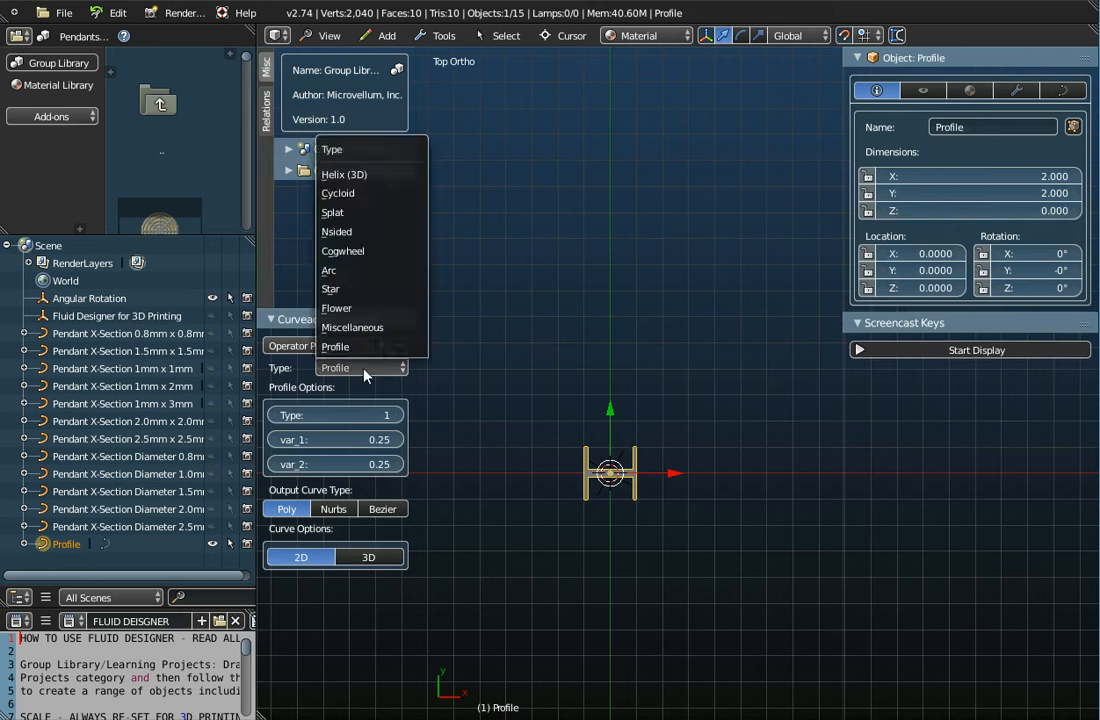
pyautogui.click(370, 309)
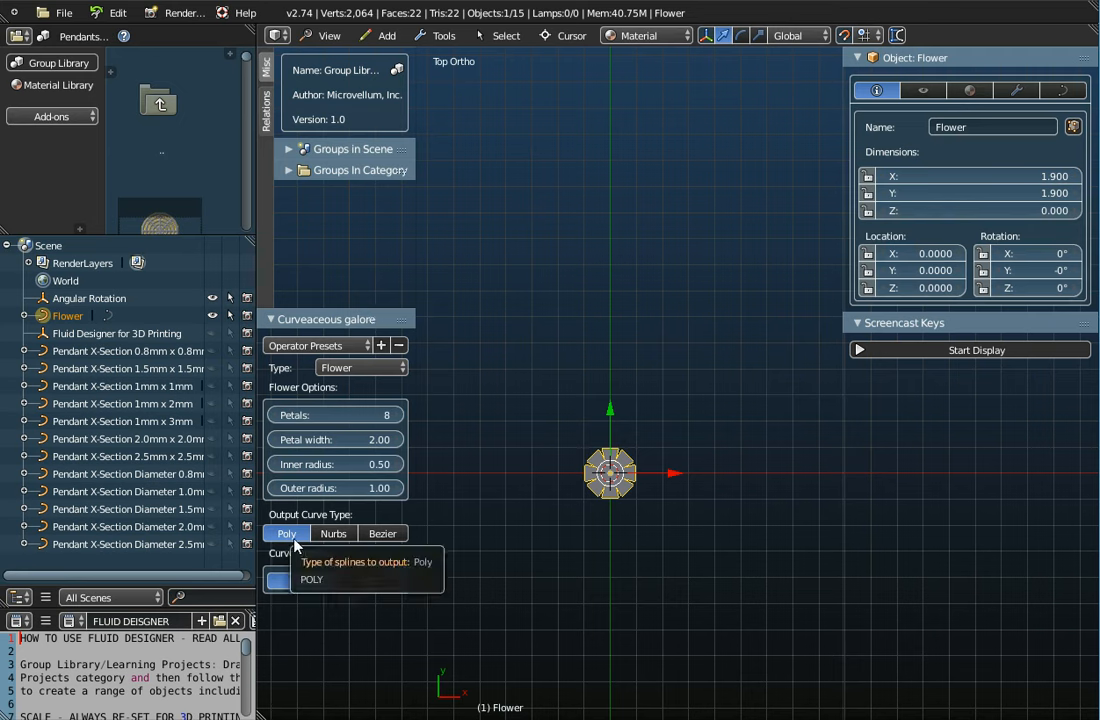
pyautogui.click(333, 534)
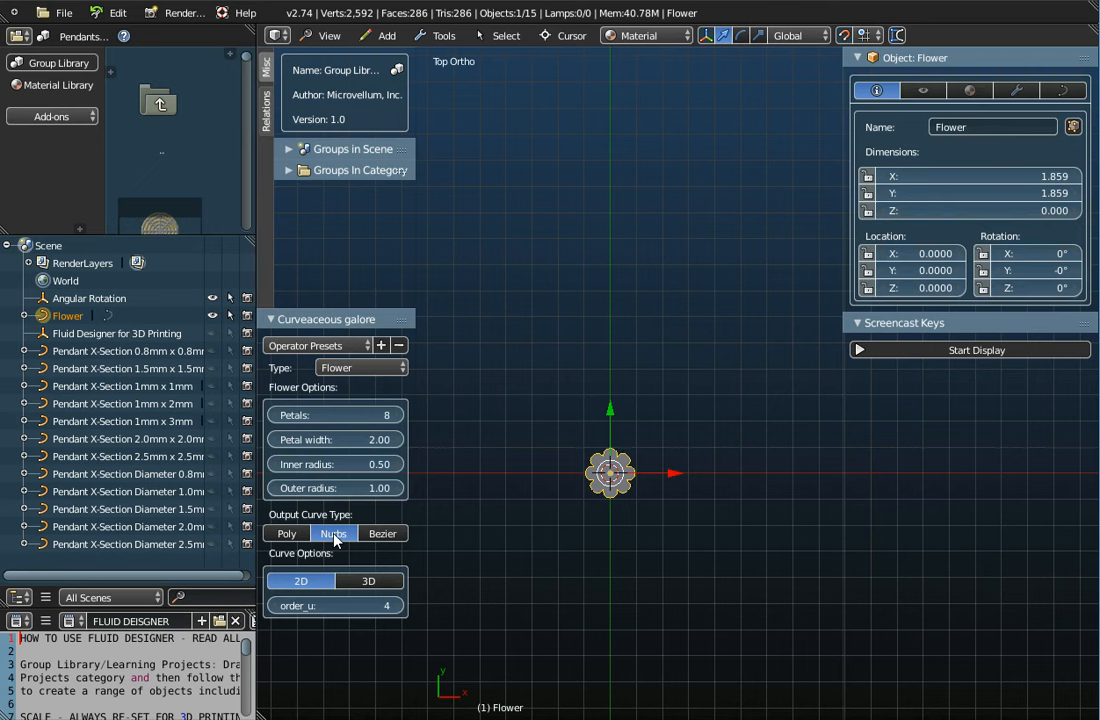
pyautogui.click(390, 582)
pyautogui.scroll(4, 619, 546)
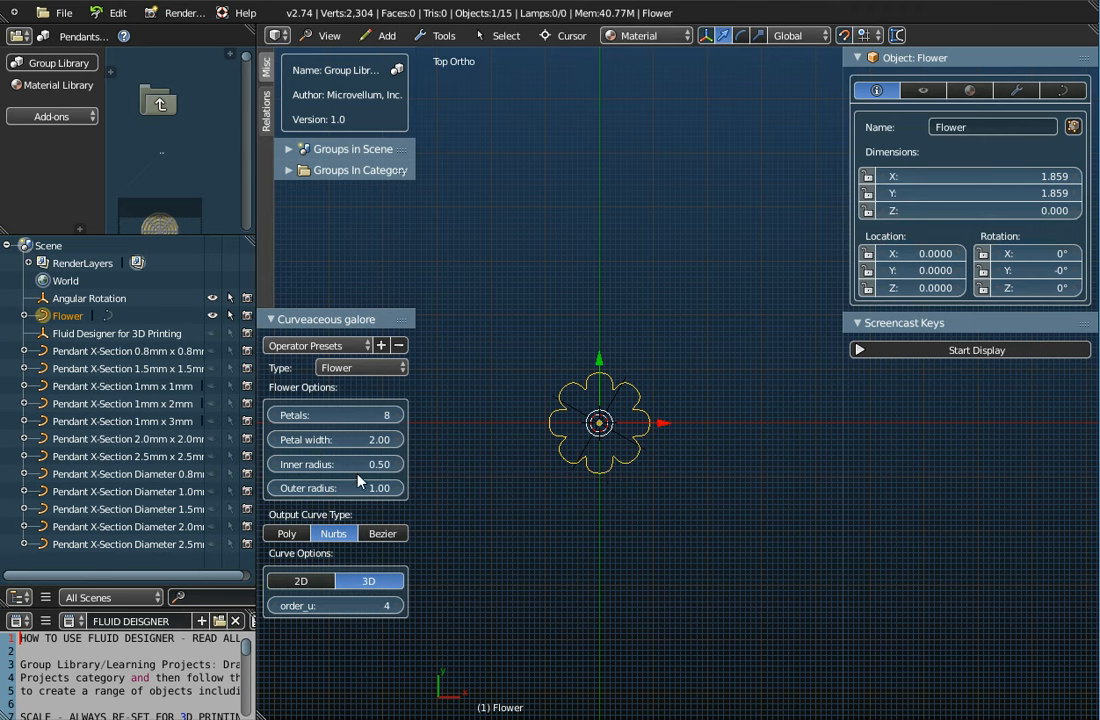
# Reduce the flower to 4 petals and set petal width to 1.49
pyautogui.click(274, 416)
pyautogui.click(274, 416)
pyautogui.click(274, 416)
pyautogui.click(274, 416)
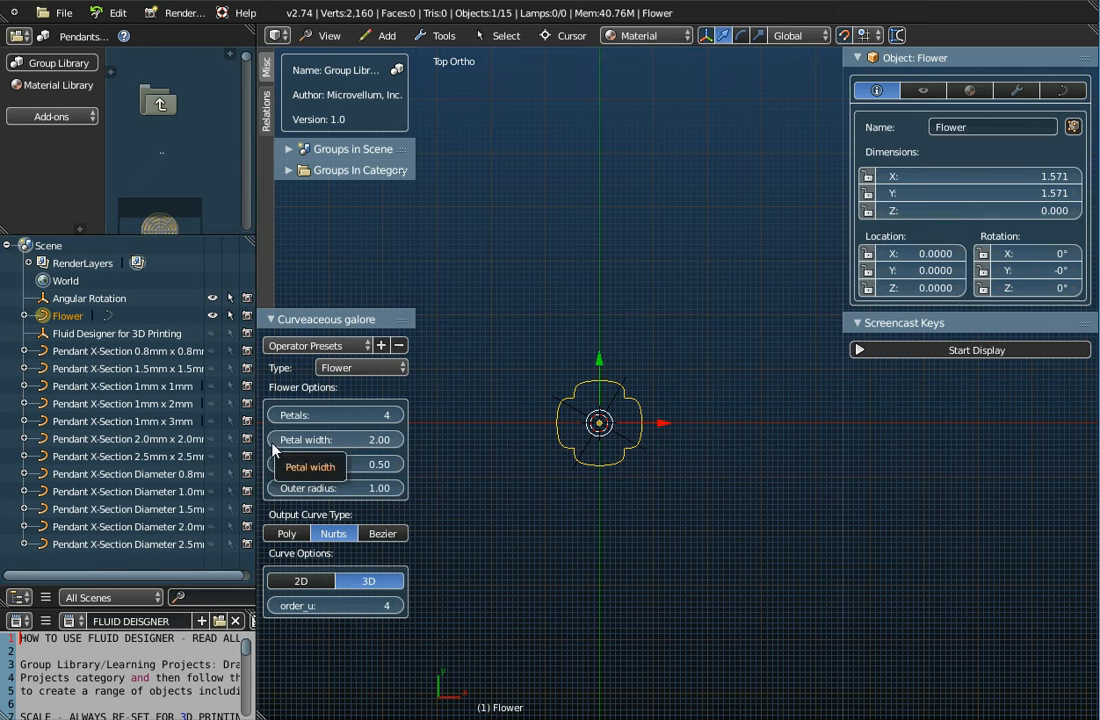
pyautogui.moveTo(274, 448)
pyautogui.mouseDown()
pyautogui.moveTo(251, 447)
pyautogui.moveTo(275, 447)
pyautogui.mouseUp()
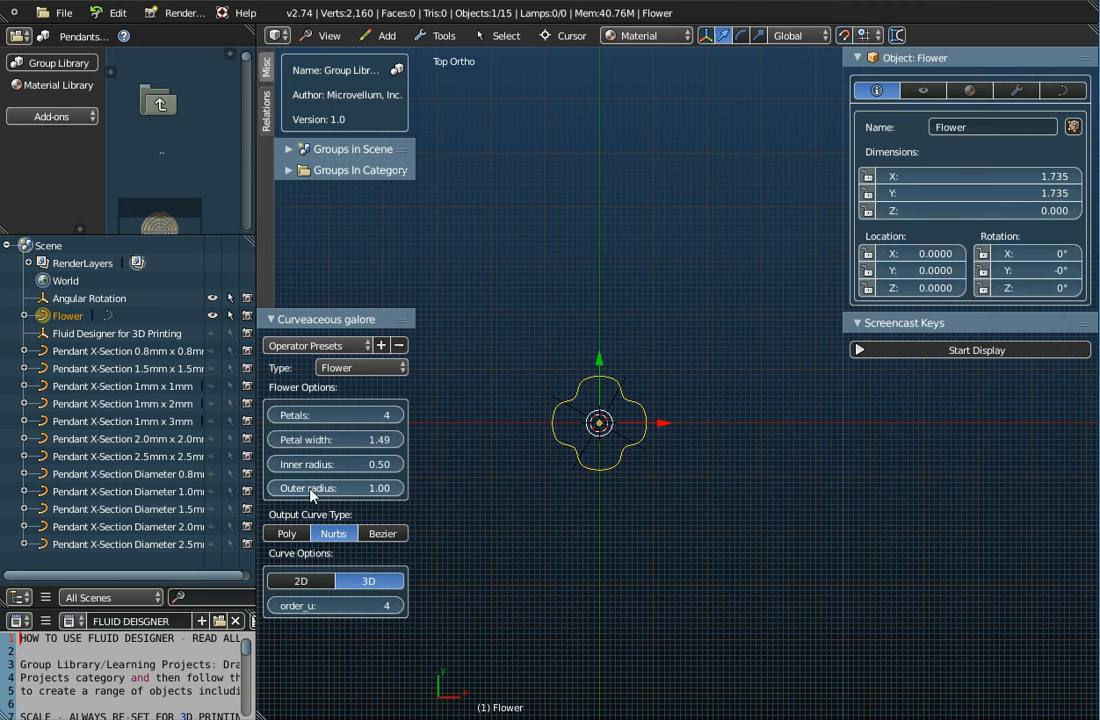
# Set the flower's outer radius to exactly 5.00 and view it at an angle
pyautogui.moveTo(308, 488); pyautogui.dragTo(486, 488)
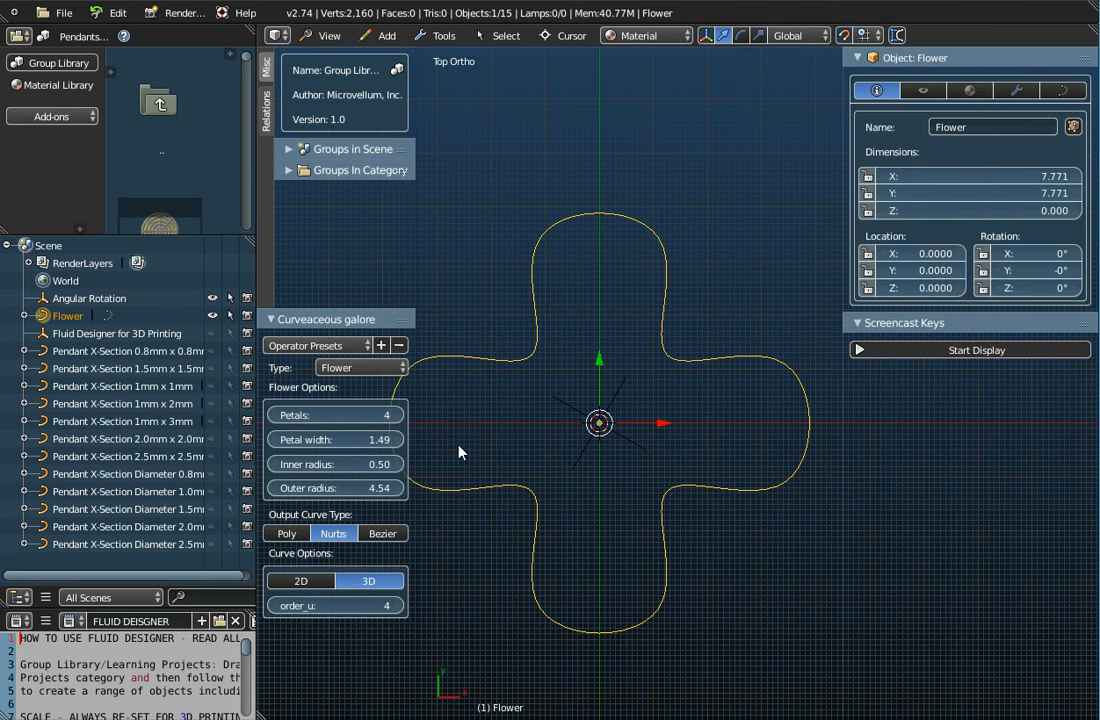
pyautogui.click(401, 488)
pyautogui.click(401, 488)
pyautogui.click(401, 488)
pyautogui.click(401, 488)
pyautogui.click(401, 488)
pyautogui.click(401, 488)
pyautogui.click(401, 488)
pyautogui.click(401, 488)
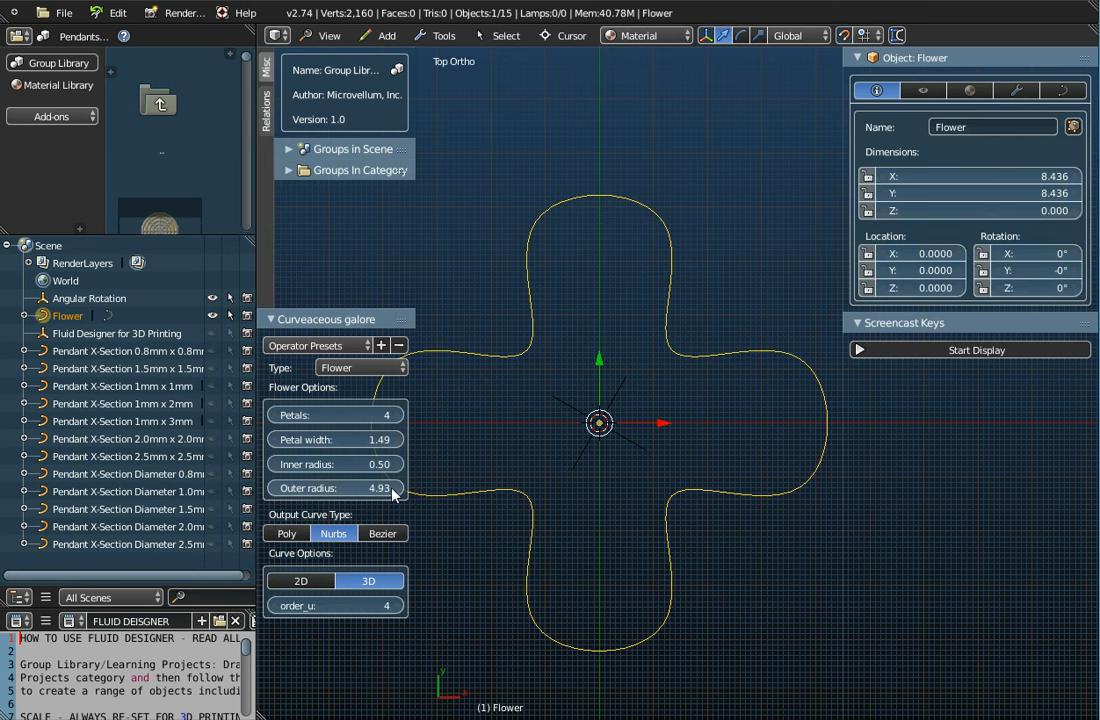
pyautogui.click(358, 487)
pyautogui.write('5')
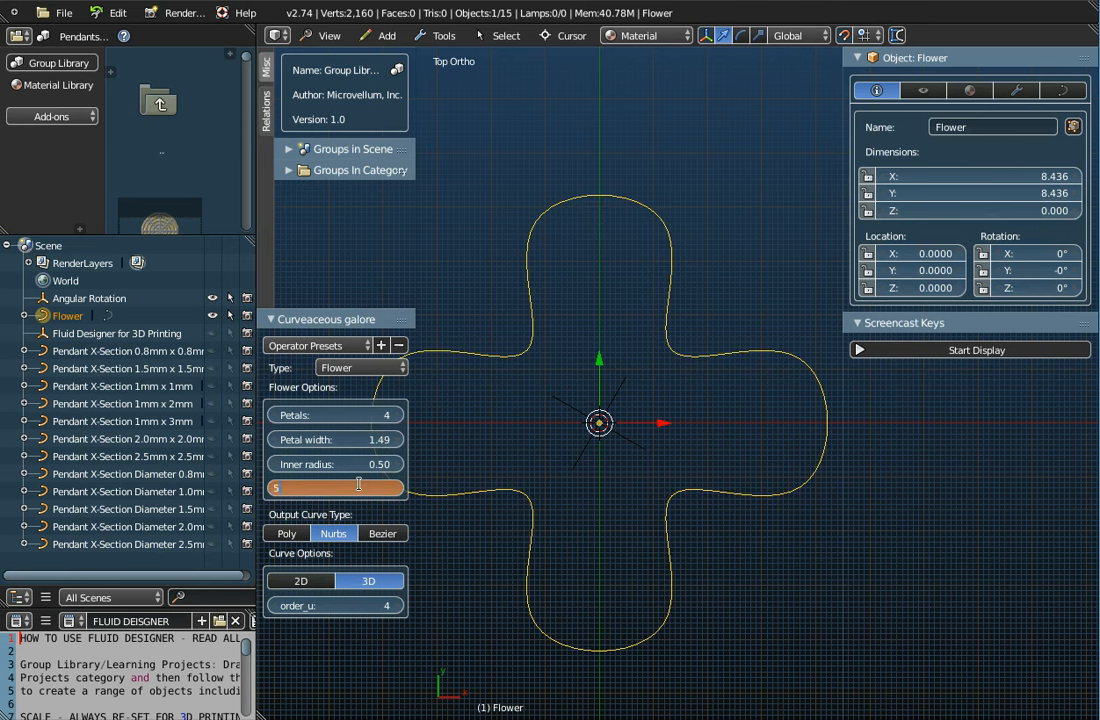
pyautogui.press('Return')
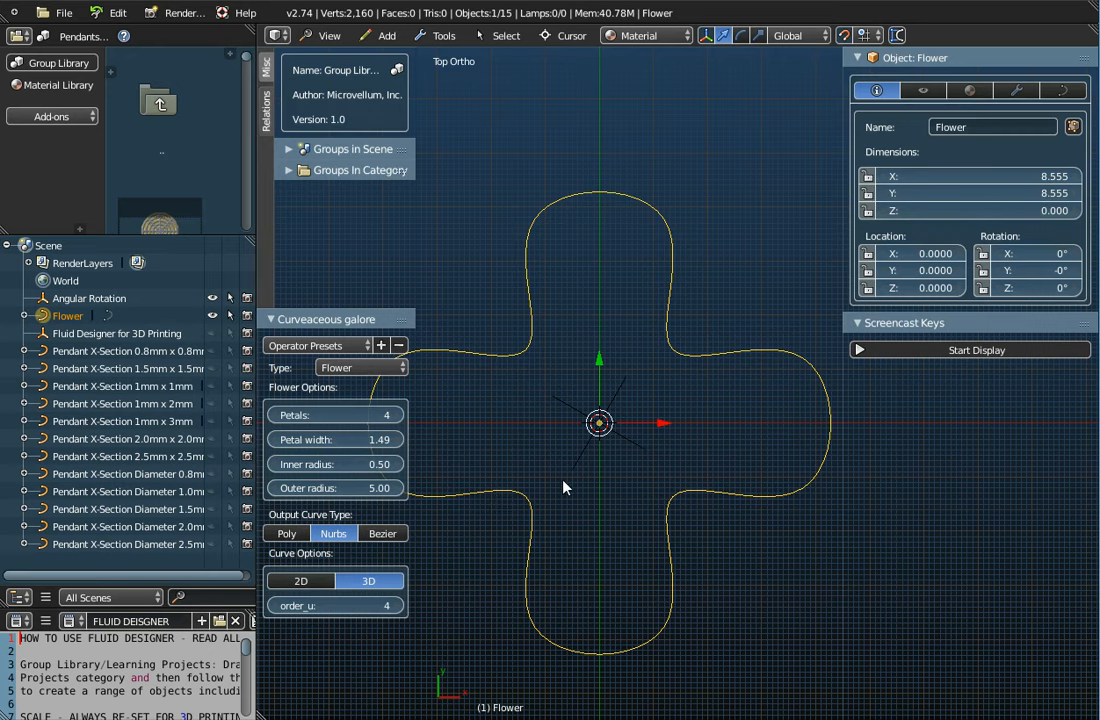
pyautogui.scroll(-3, 566, 485)
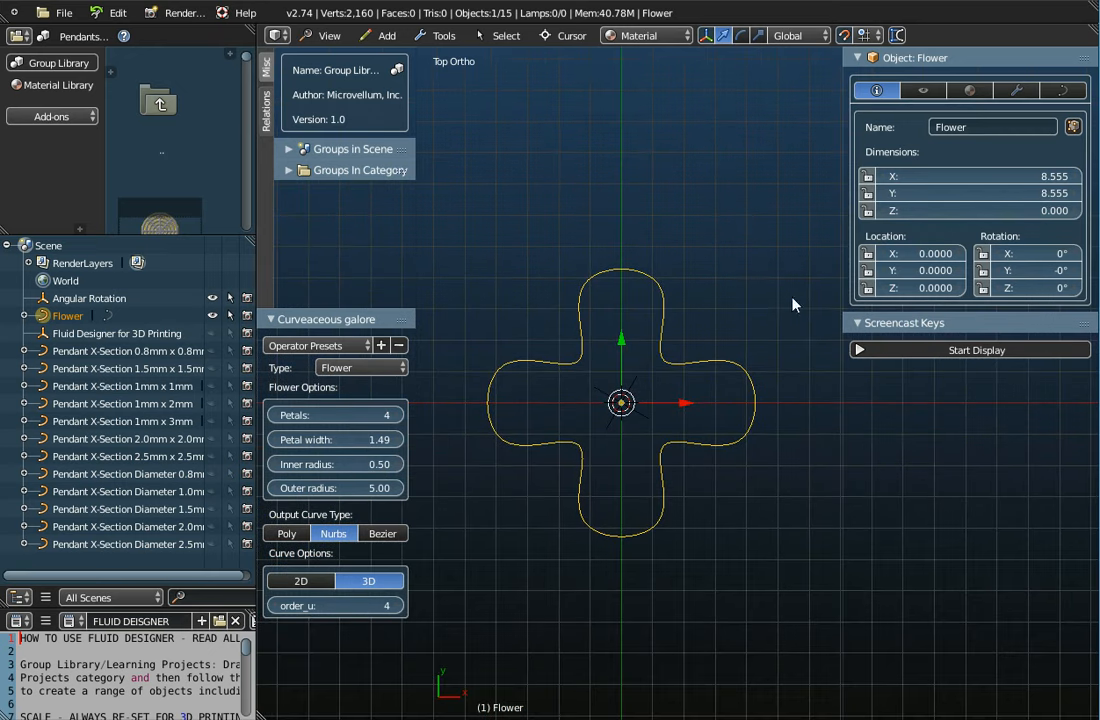
pyautogui.scroll(-6, 572, 570)
pyautogui.moveTo(594, 604); pyautogui.dragTo(622, 510, button='middle')
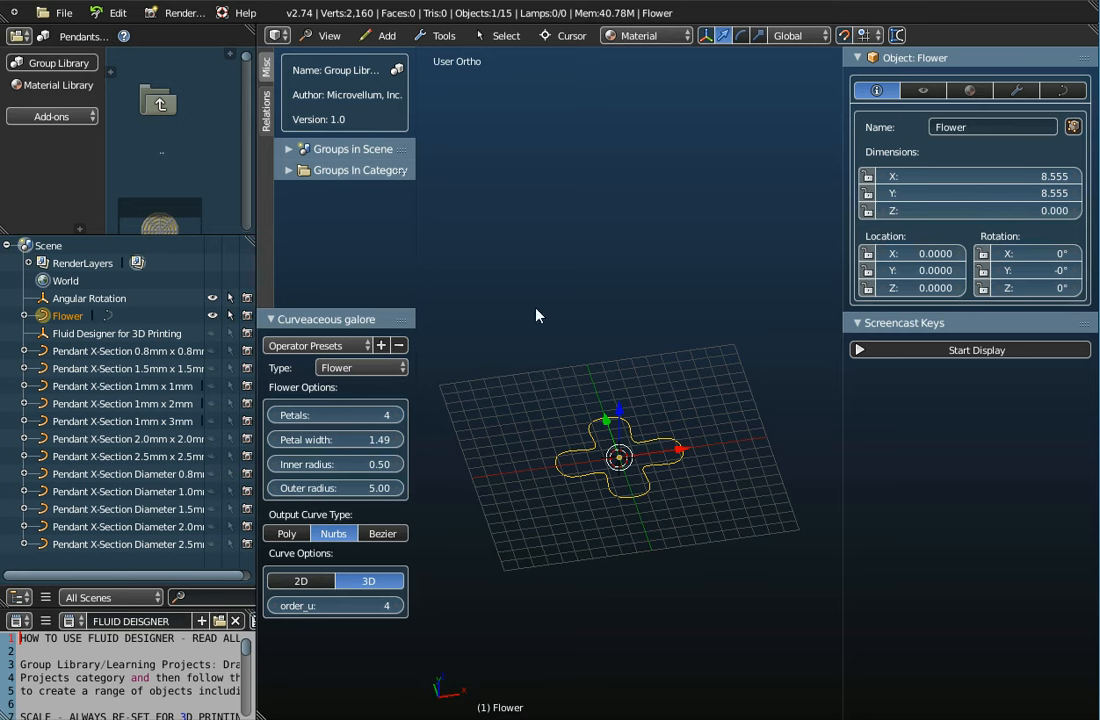
# Hide the tool shelf, switch to Top view, and list Curve Data's bevel object choices
pyautogui.click(913, 350)
pyautogui.click(933, 322)
pyautogui.press('t')
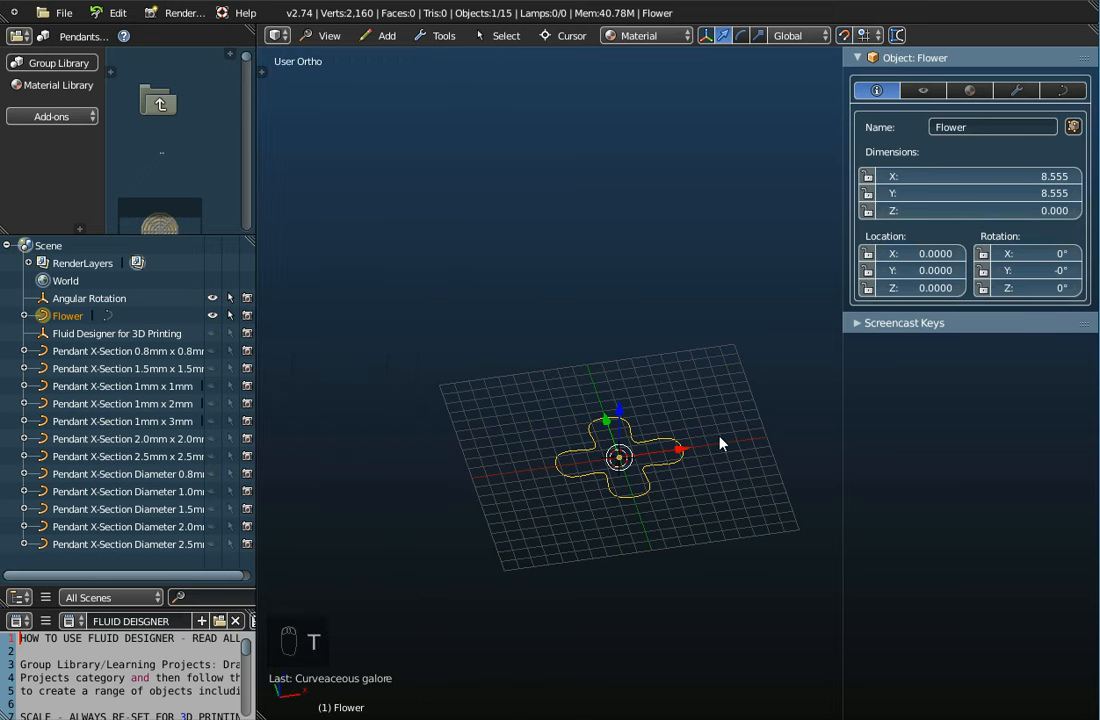
pyautogui.click(325, 36)
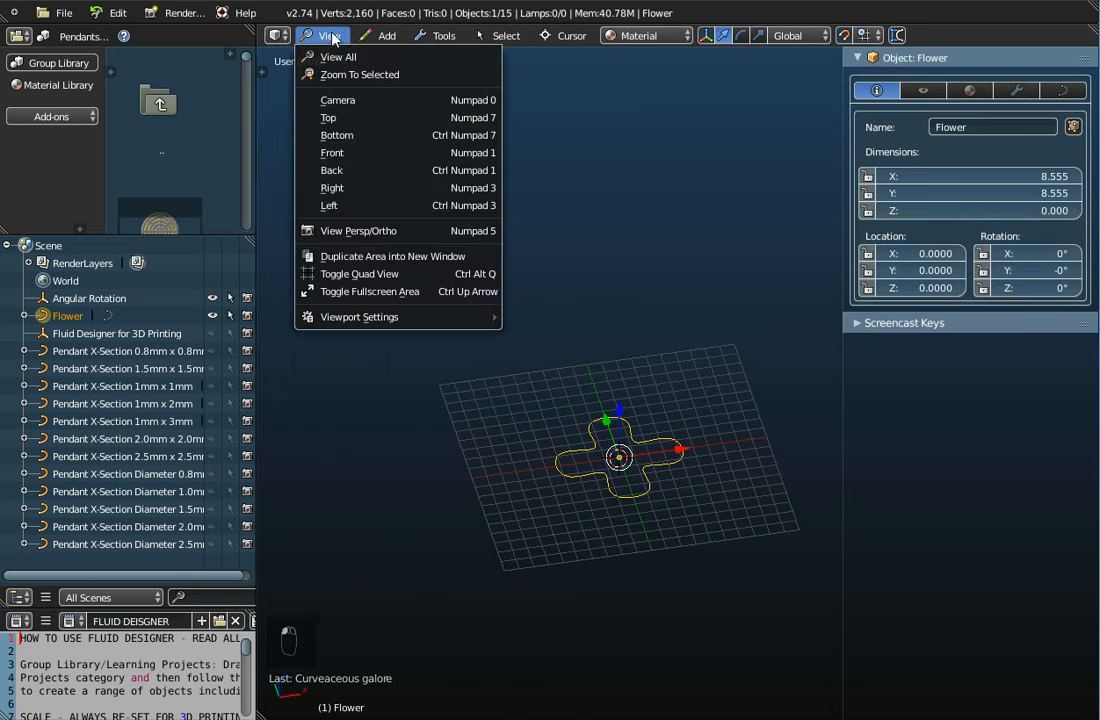
pyautogui.click(340, 121)
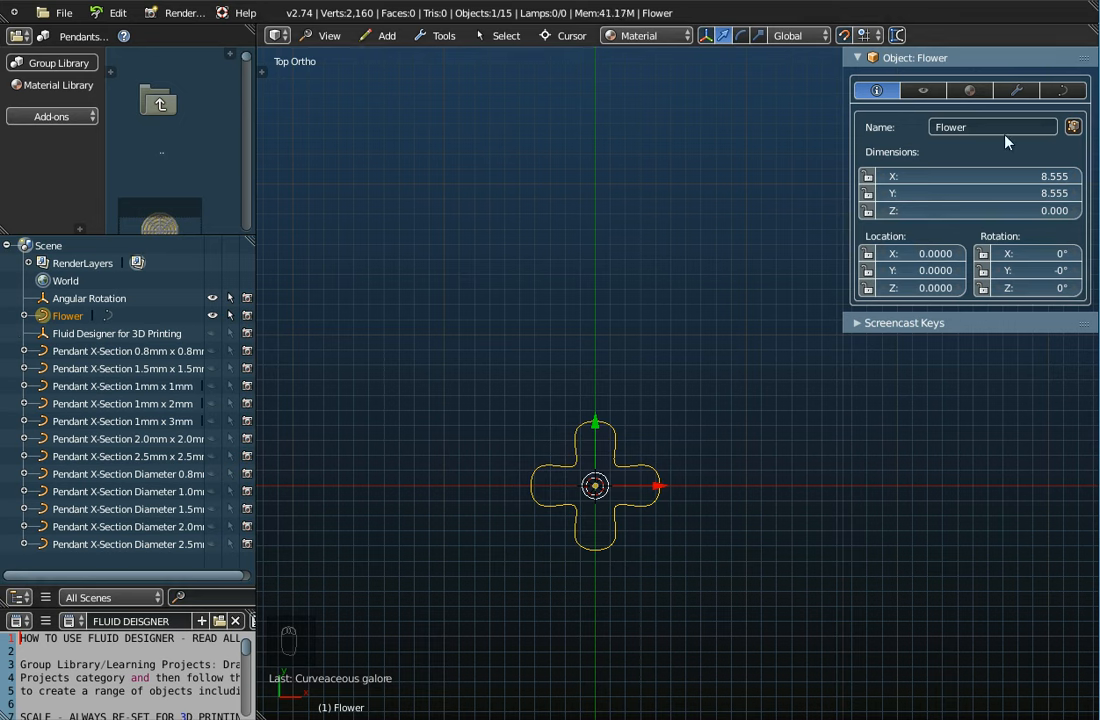
pyautogui.click(1066, 91)
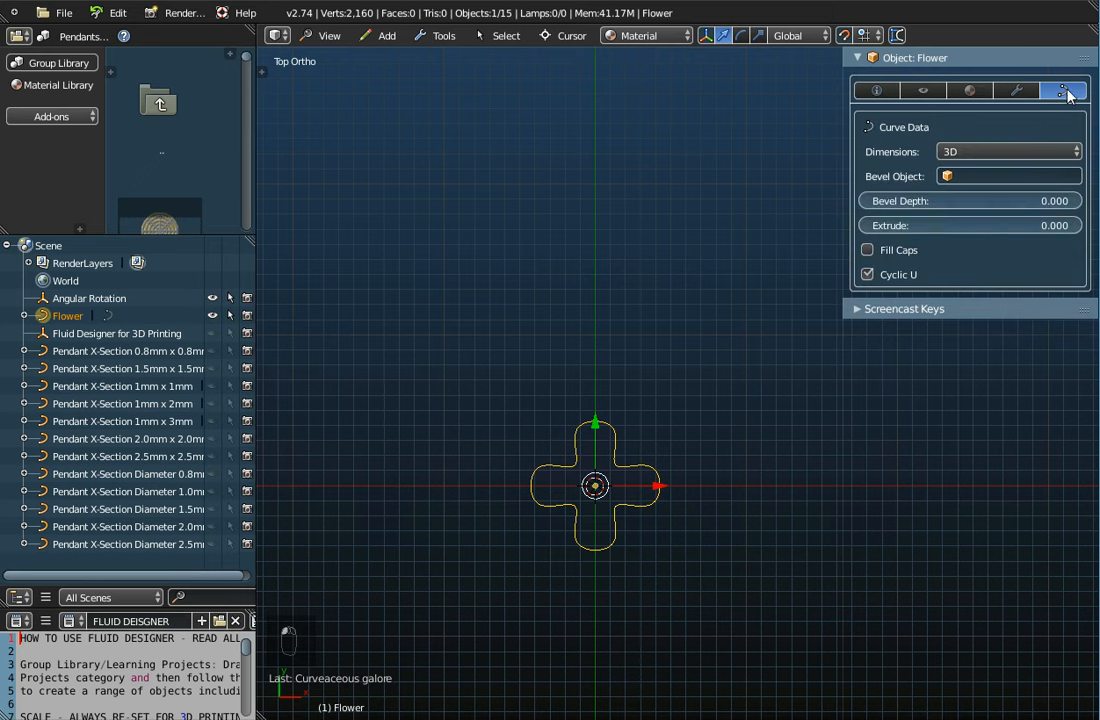
pyautogui.click(986, 177)
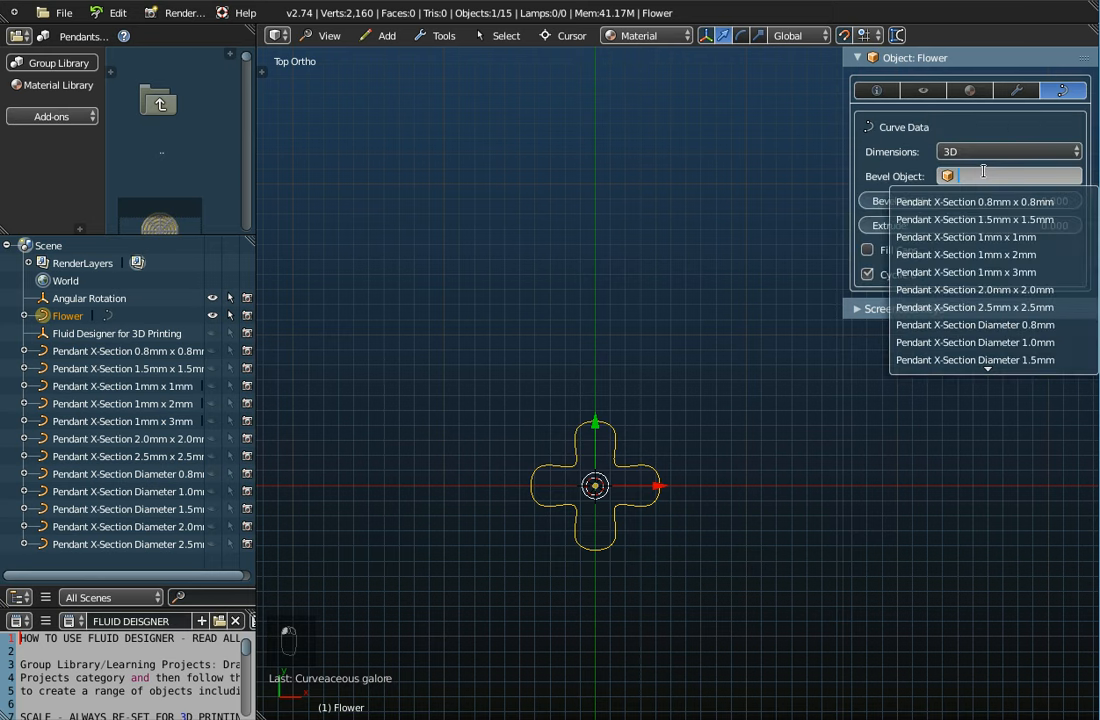
# Choose Pendant X-Section Diameter 1.0mm as the flower curve's bevel object
pyautogui.click(1000, 342)
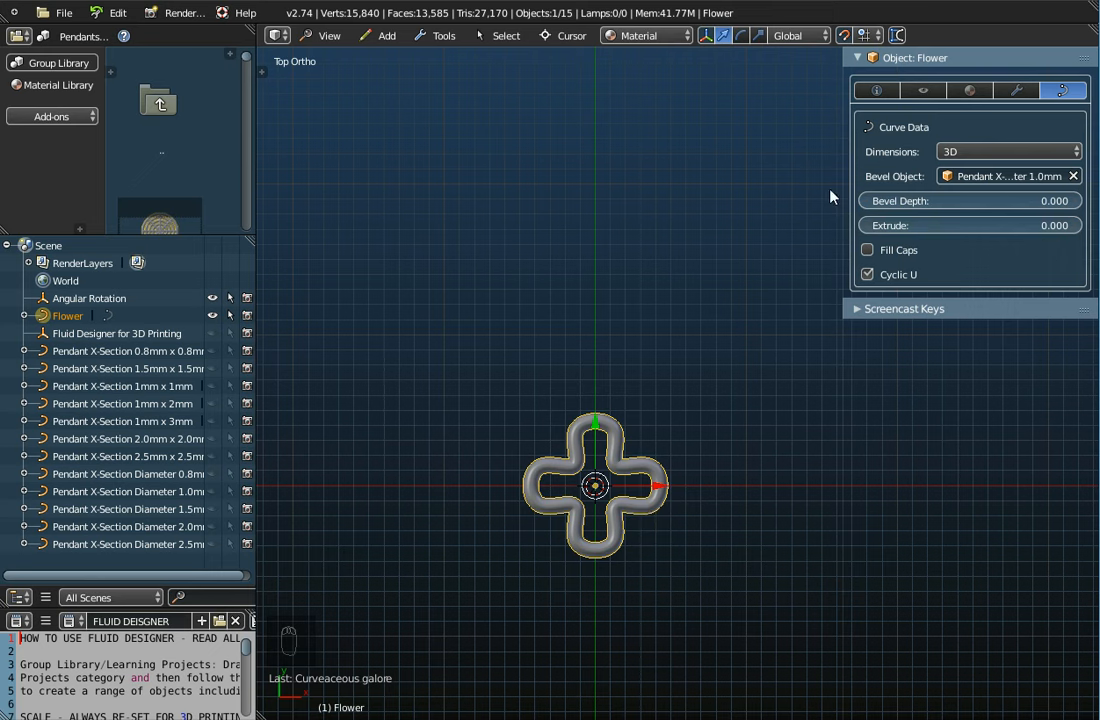
# In the Main Information tab, rename the tubed flower curve to 'Flower 4-Leaf'
pyautogui.click(876, 91)
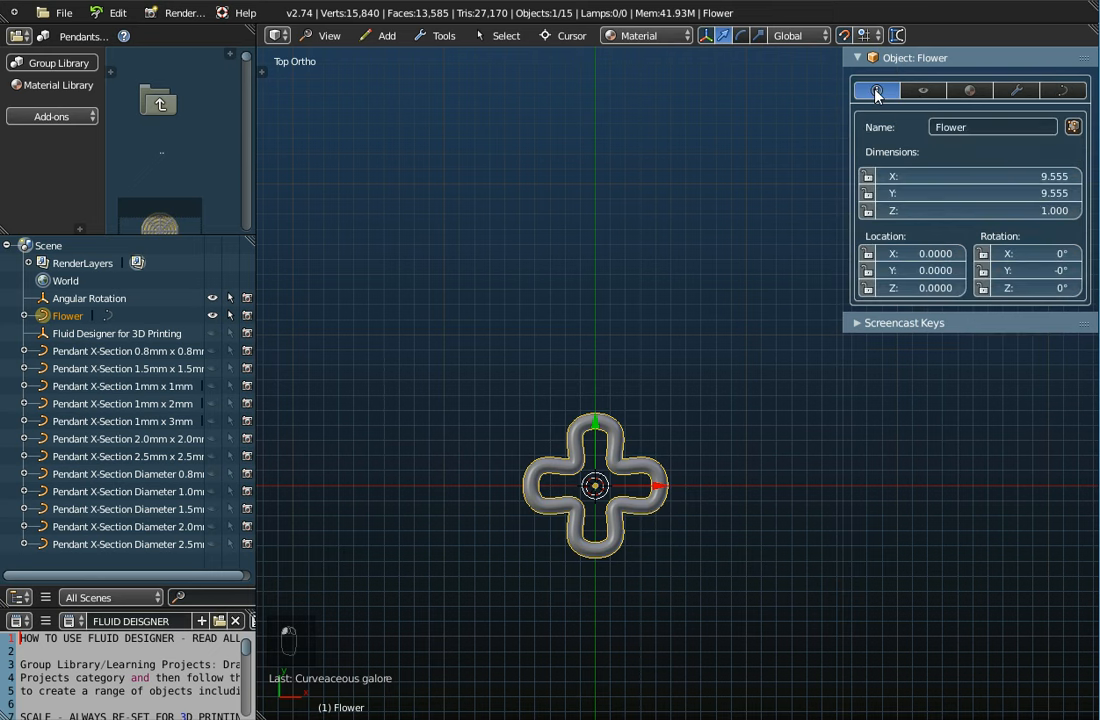
pyautogui.click(946, 129)
pyautogui.write('- Leaf')
pyautogui.press('Return')
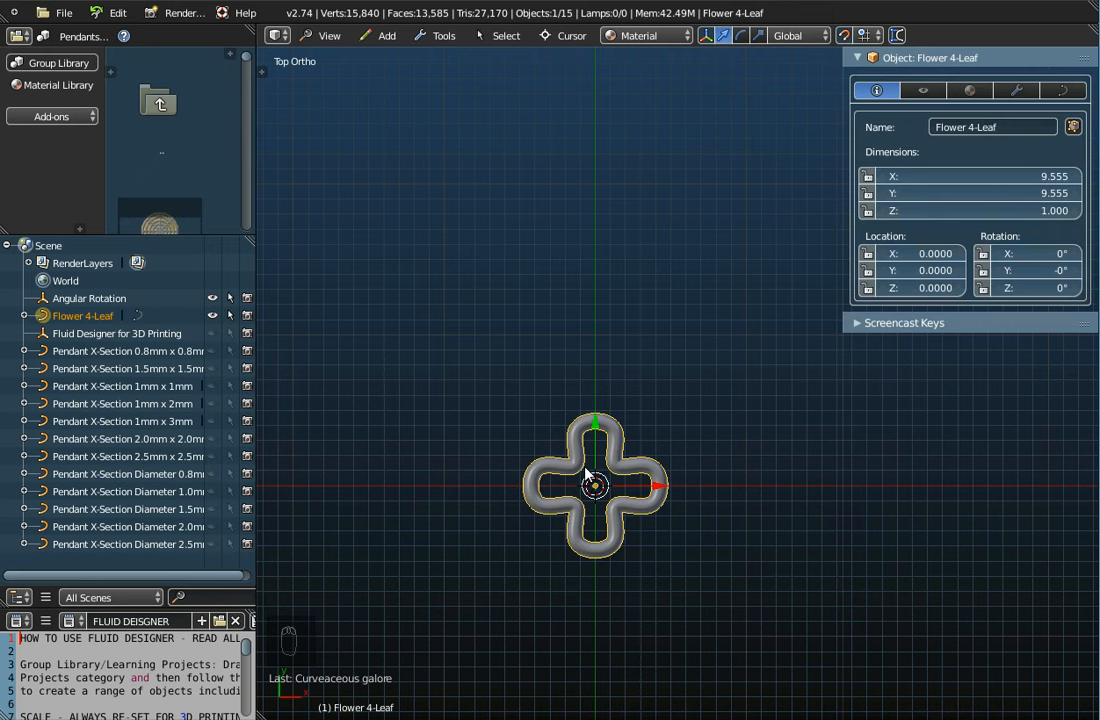
pyautogui.click(60, 13)
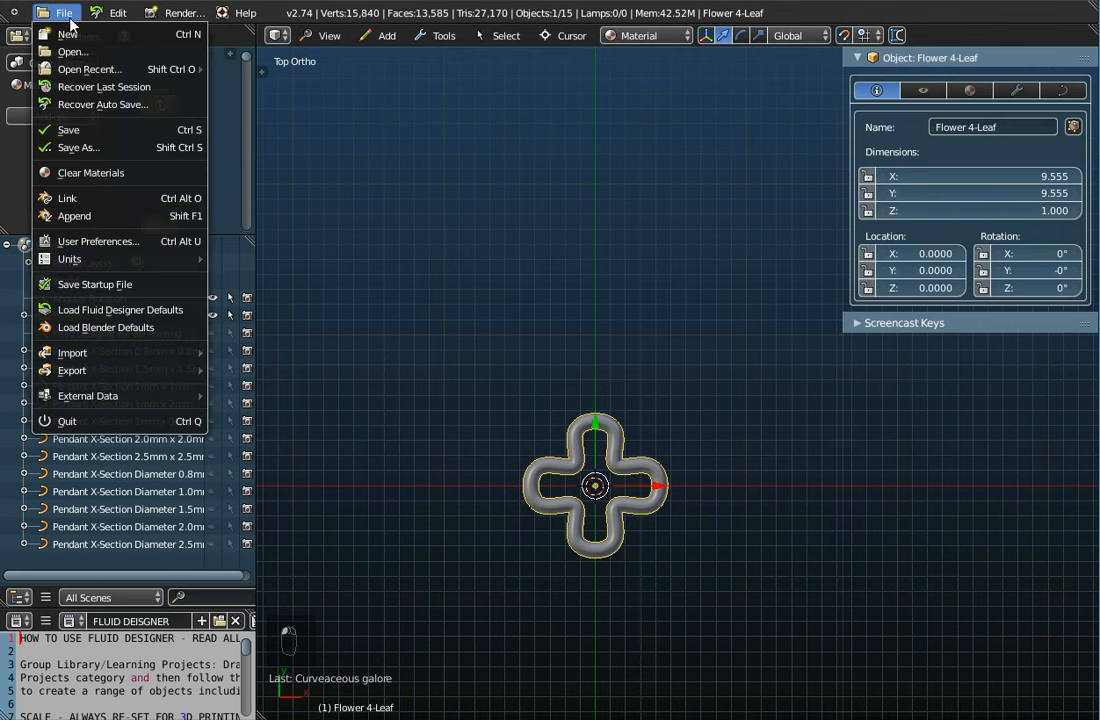
pyautogui.click(76, 217)
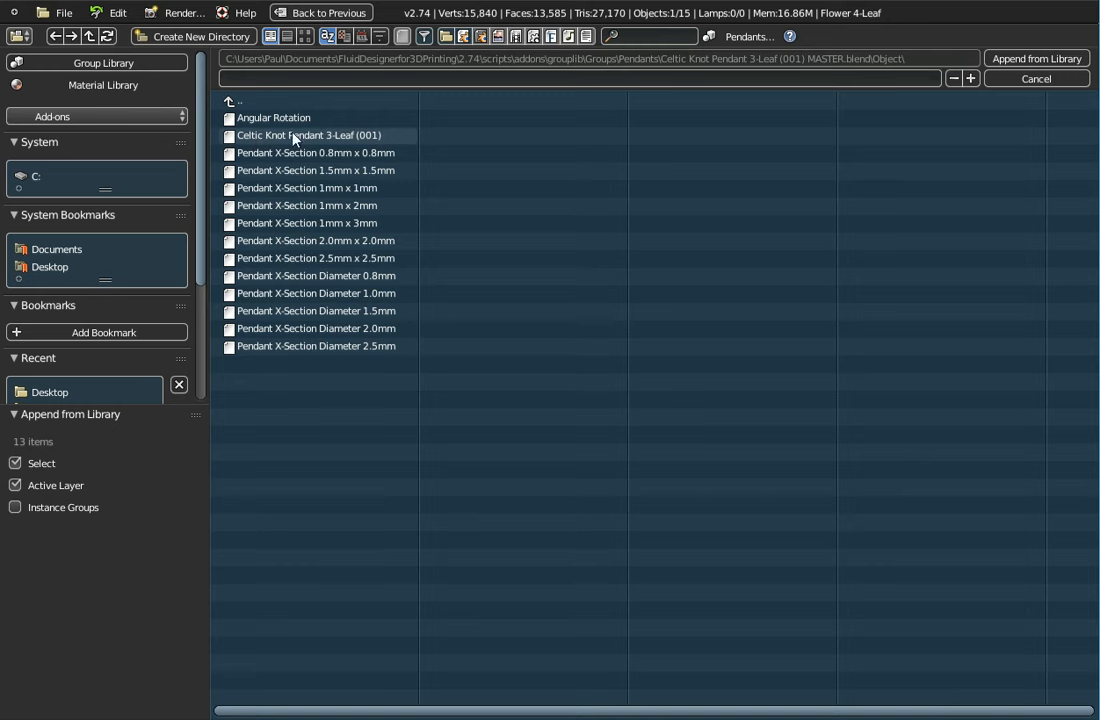
pyautogui.click(1030, 79)
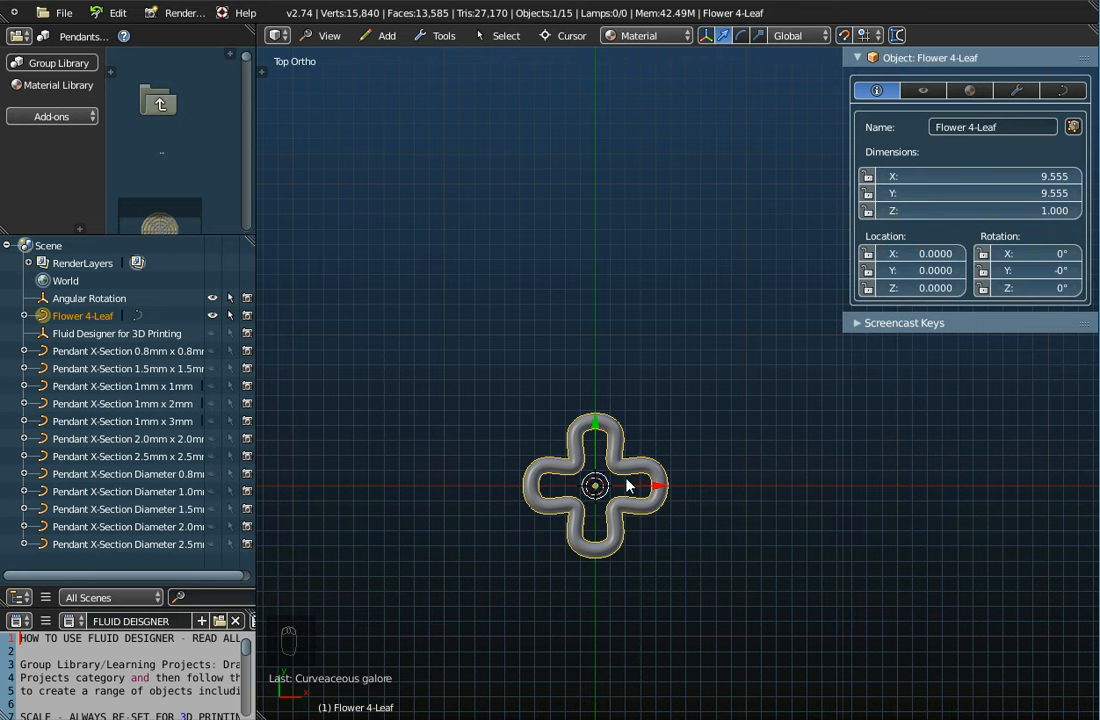
# Add an Array modifier to Flower 4-Leaf to repeat the flower
pyautogui.click(1018, 92)
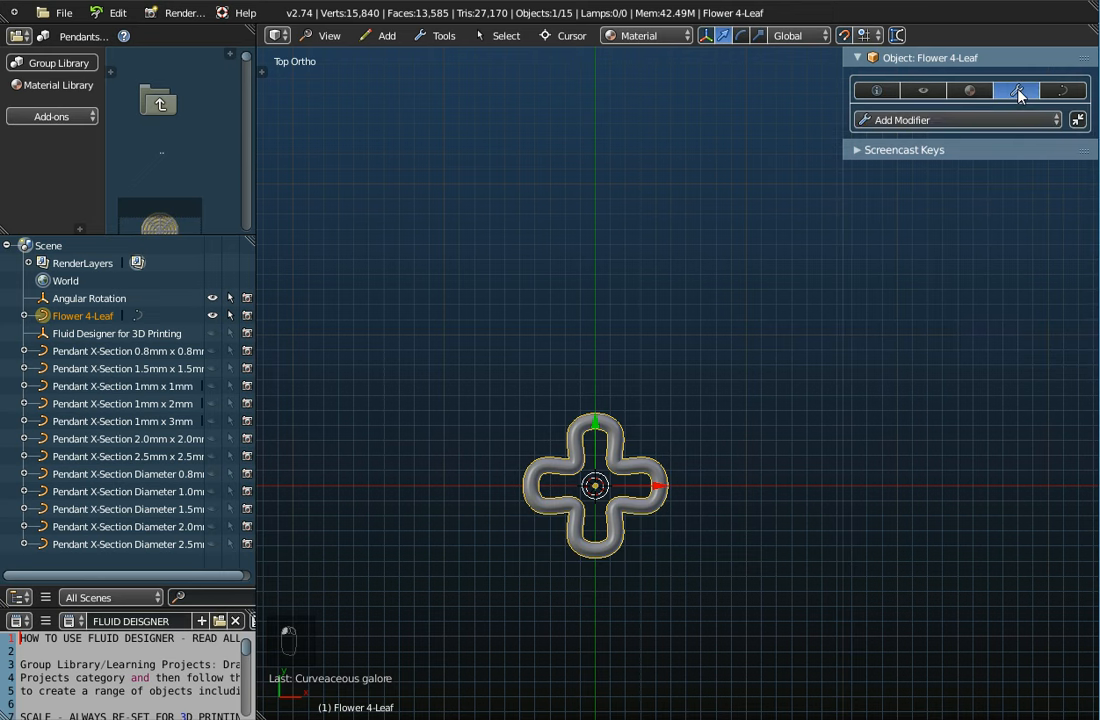
pyautogui.click(900, 119)
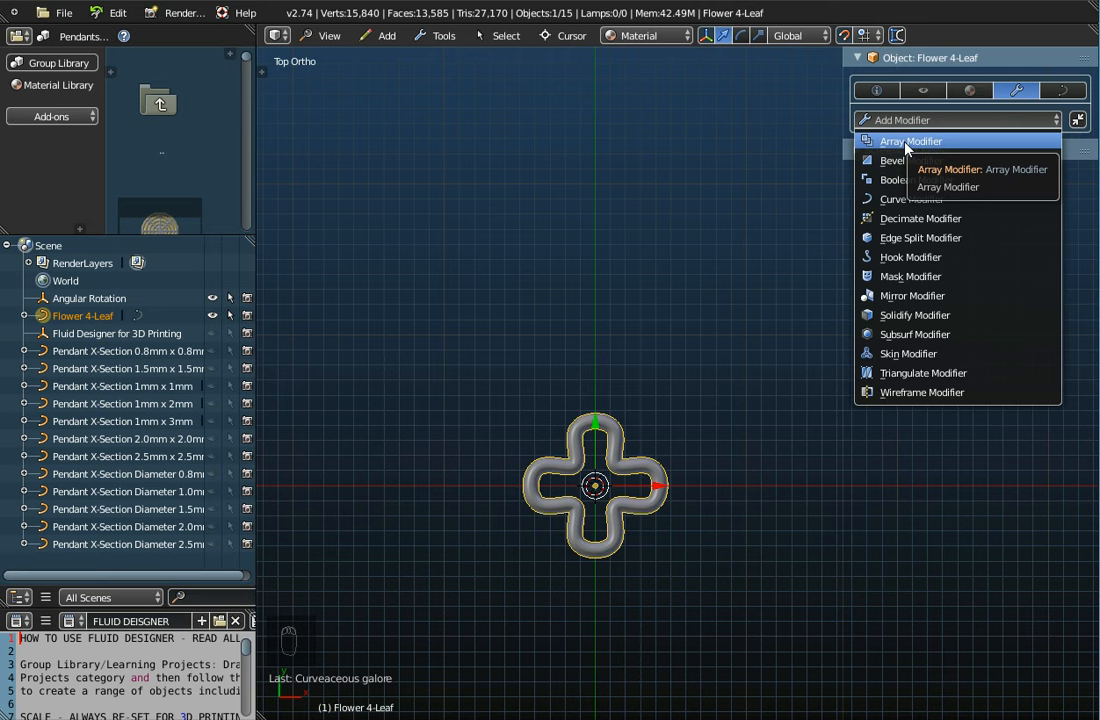
pyautogui.click(906, 142)
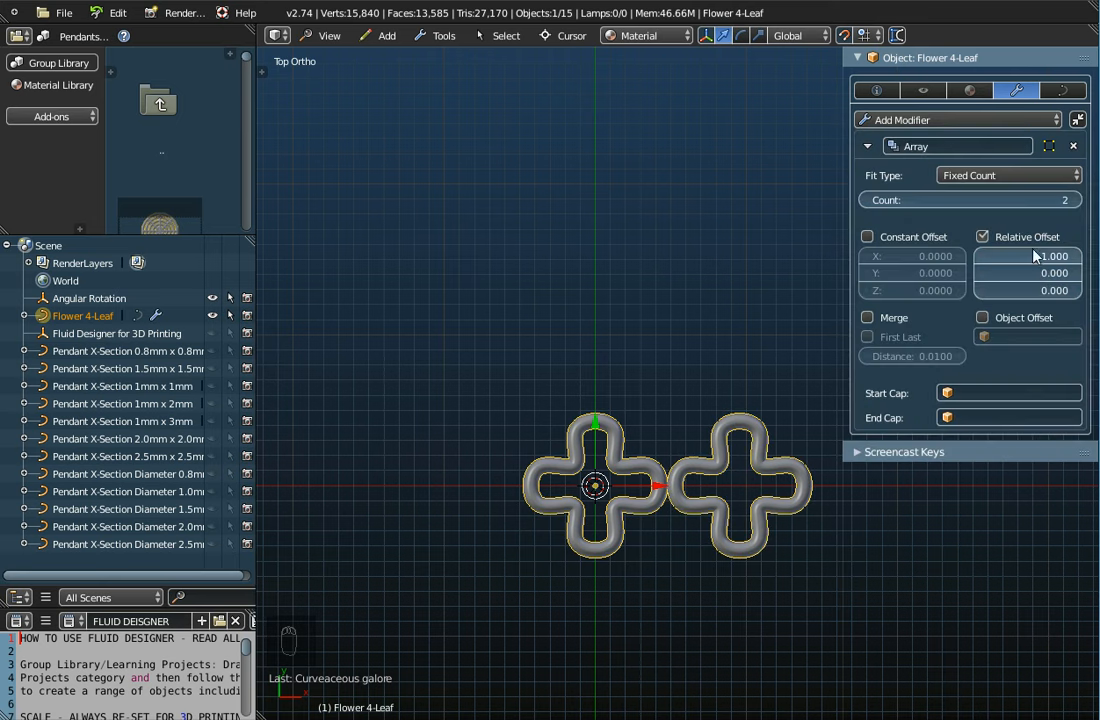
pyautogui.scroll(-1, 716, 347)
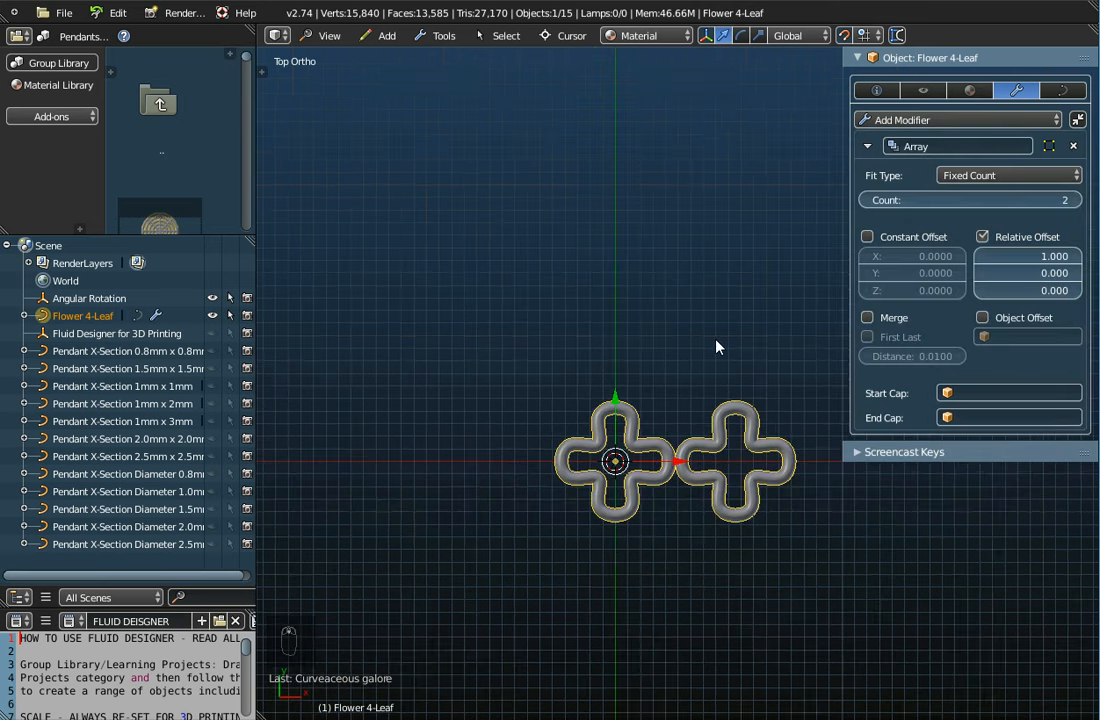
pyautogui.keyDown('shift'); pyautogui.moveTo(718, 355); pyautogui.dragTo(526, 320, button='middle'); pyautogui.keyUp('shift')
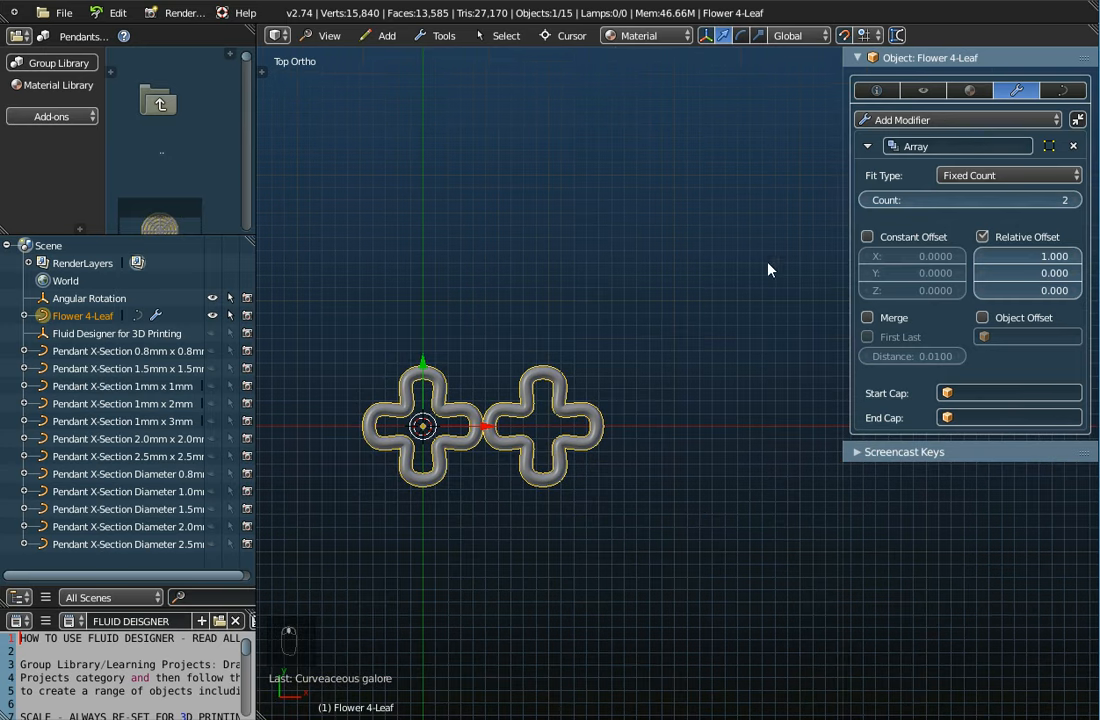
# Raise the array to 4 copies and tighten the relative X offset to 0.700
pyautogui.click(1075, 200)
pyautogui.click(1075, 200)
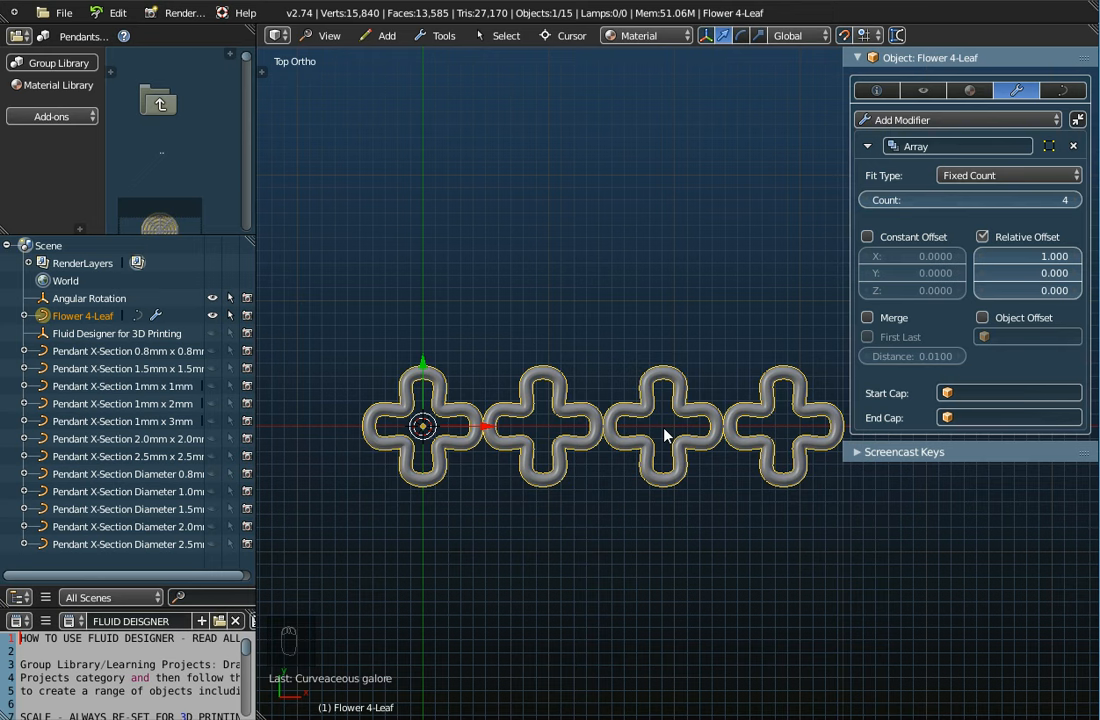
pyautogui.click(981, 263)
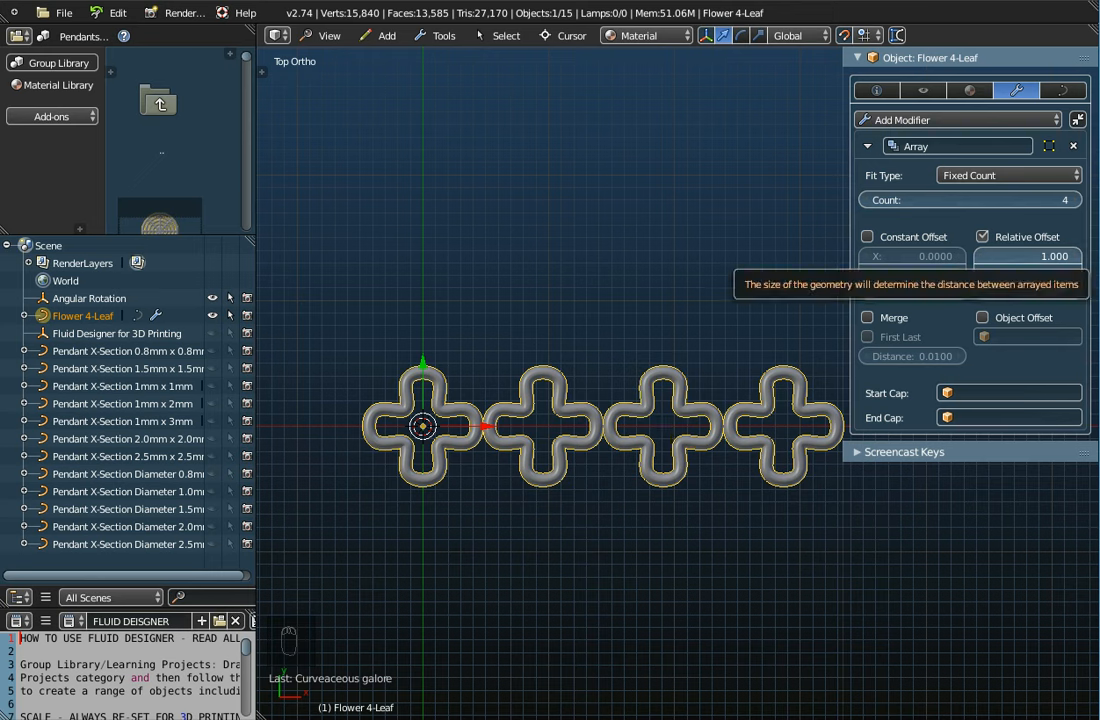
pyautogui.click(981, 263)
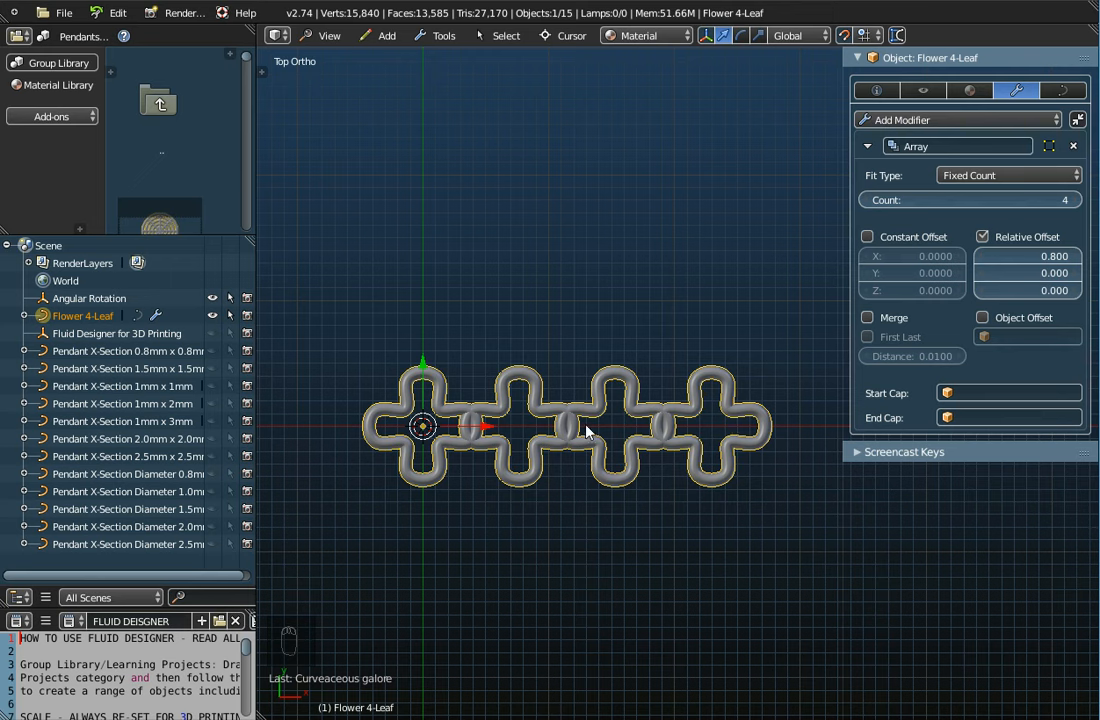
pyautogui.click(982, 256)
pyautogui.moveTo(982, 256); pyautogui.dragTo(960, 258)
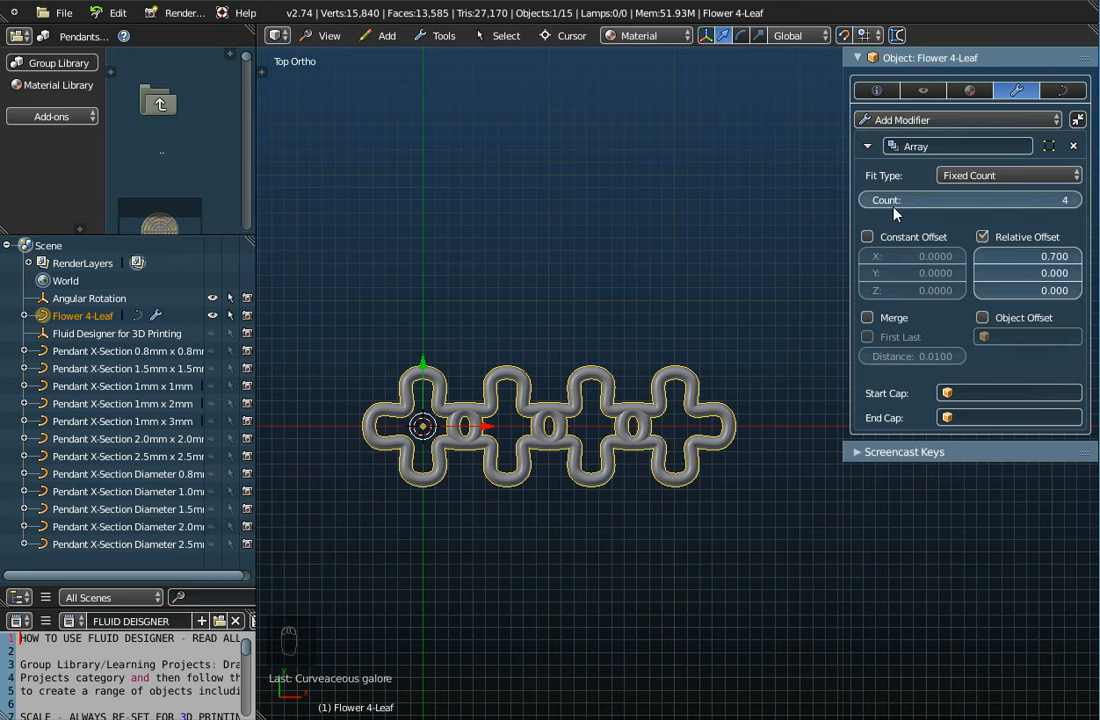
# Cut the array count down to 1, then set it to 2 copies
pyautogui.click(866, 201)
pyautogui.click(866, 201)
pyautogui.click(866, 201)
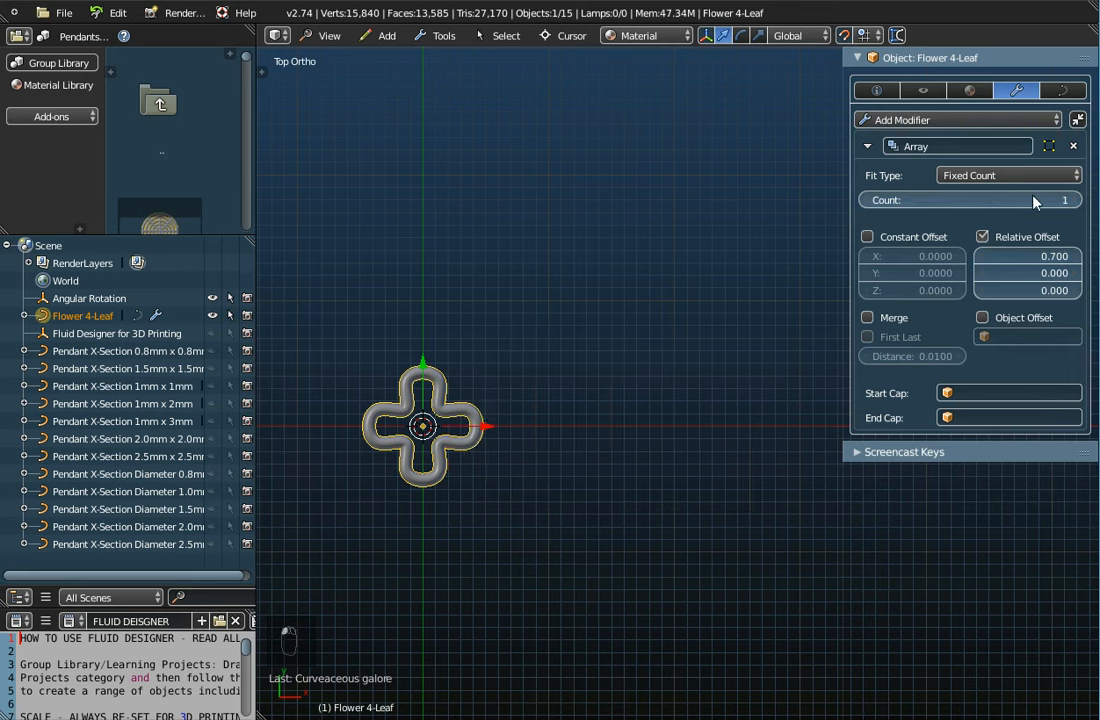
pyautogui.click(1074, 200)
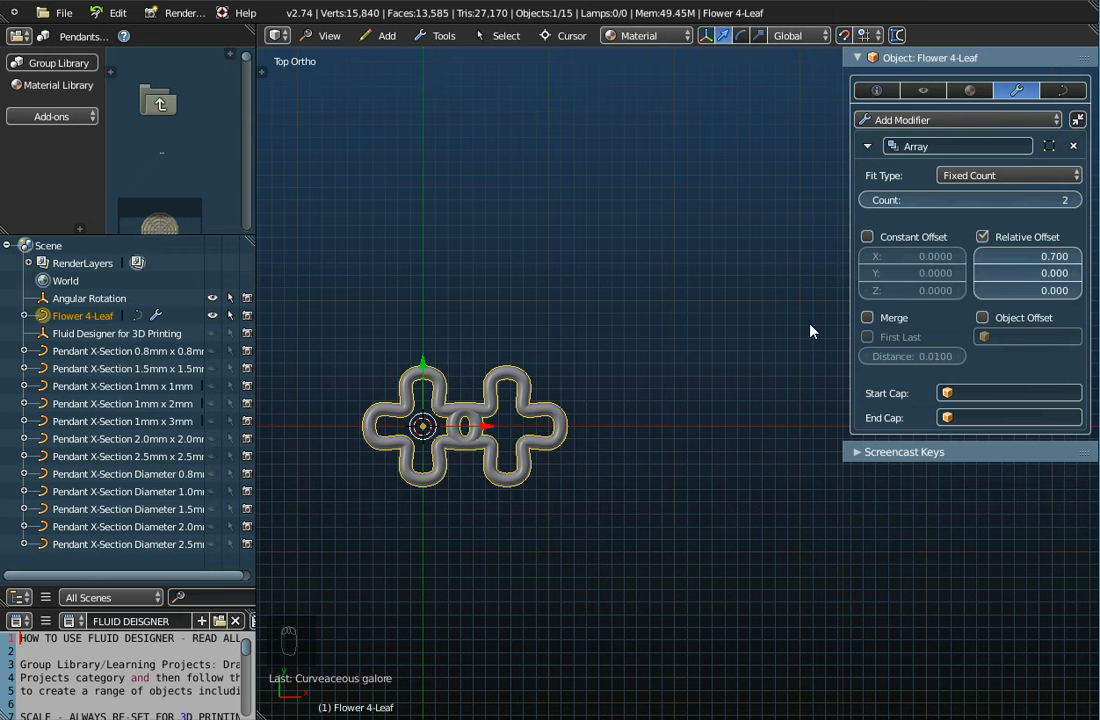
# Rename the Array modifier to 'Set the Columns'
pyautogui.click(931, 147)
pyautogui.write('set')
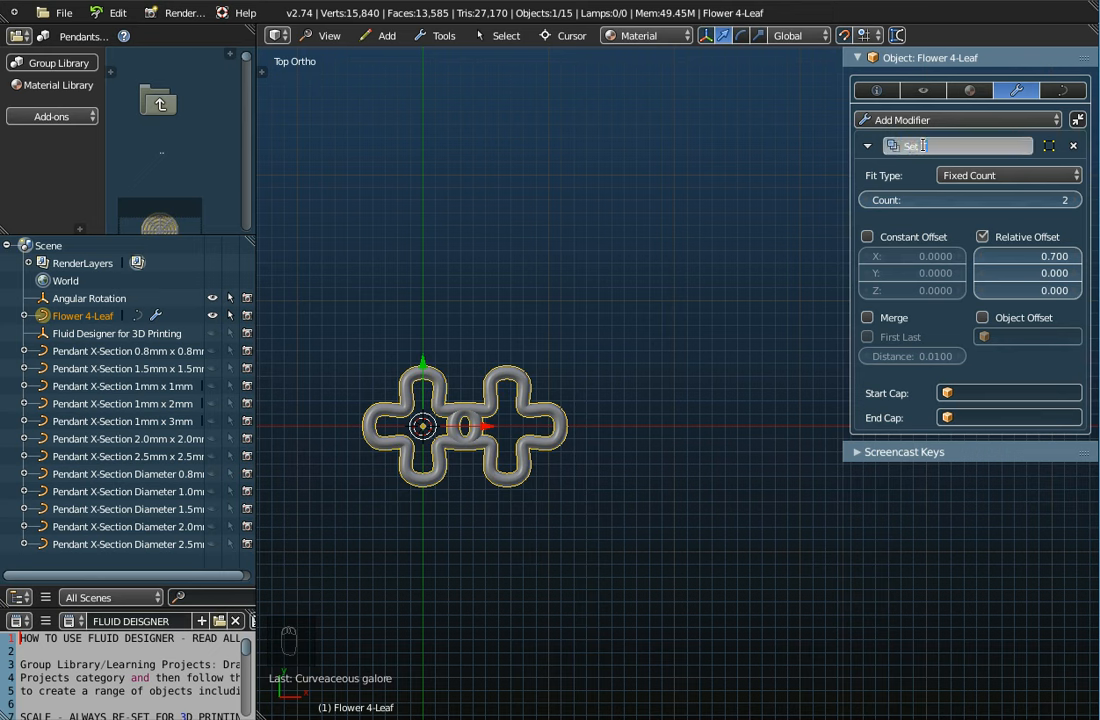
pyautogui.press('BackSpace')
pyautogui.write('the')
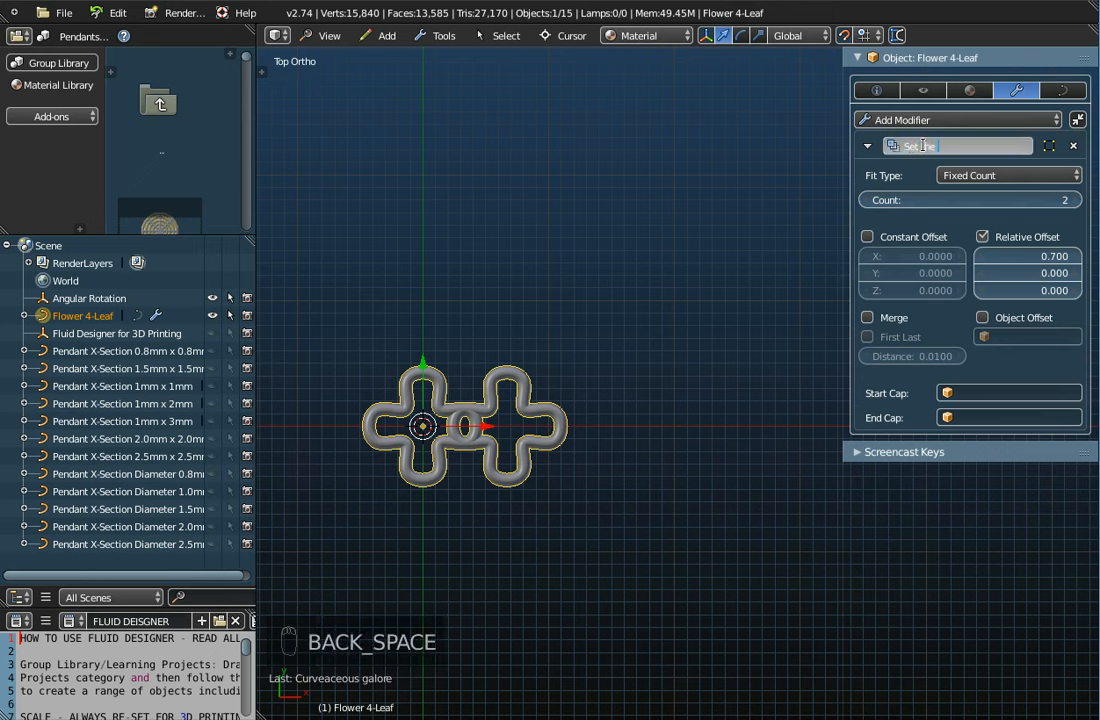
pyautogui.write(' Columns')
pyautogui.press('Return')
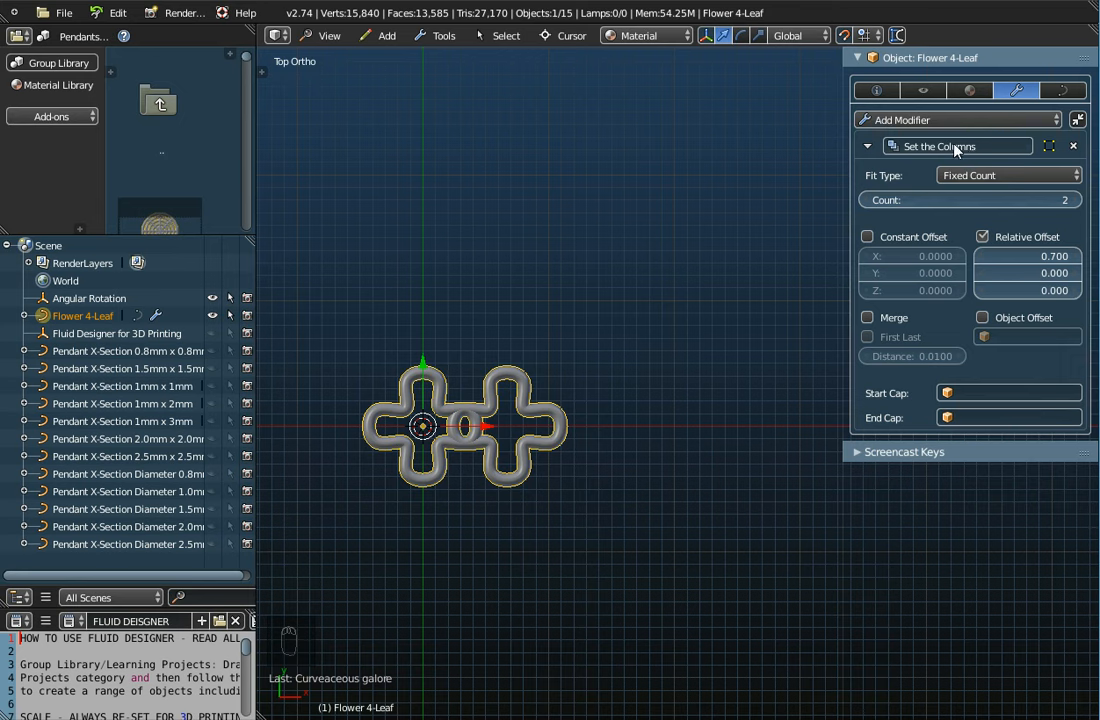
# Raise the Set the Columns count to 3 flowers, then select the Angular Rotation empty
pyautogui.click(867, 147)
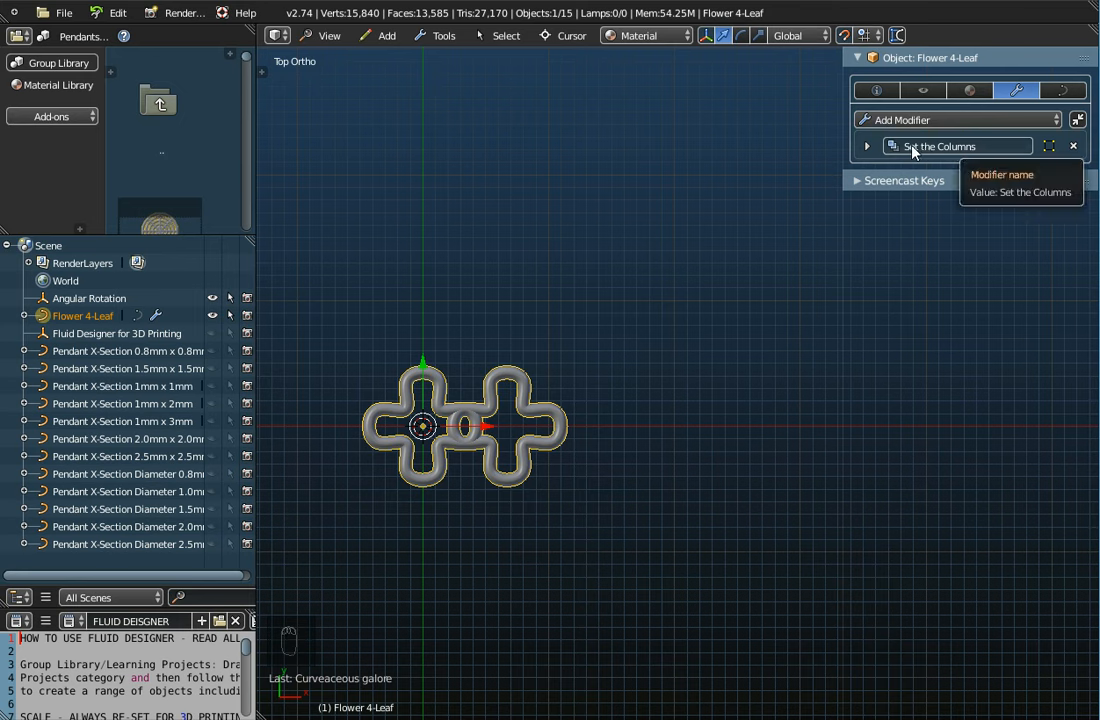
pyautogui.click(867, 147)
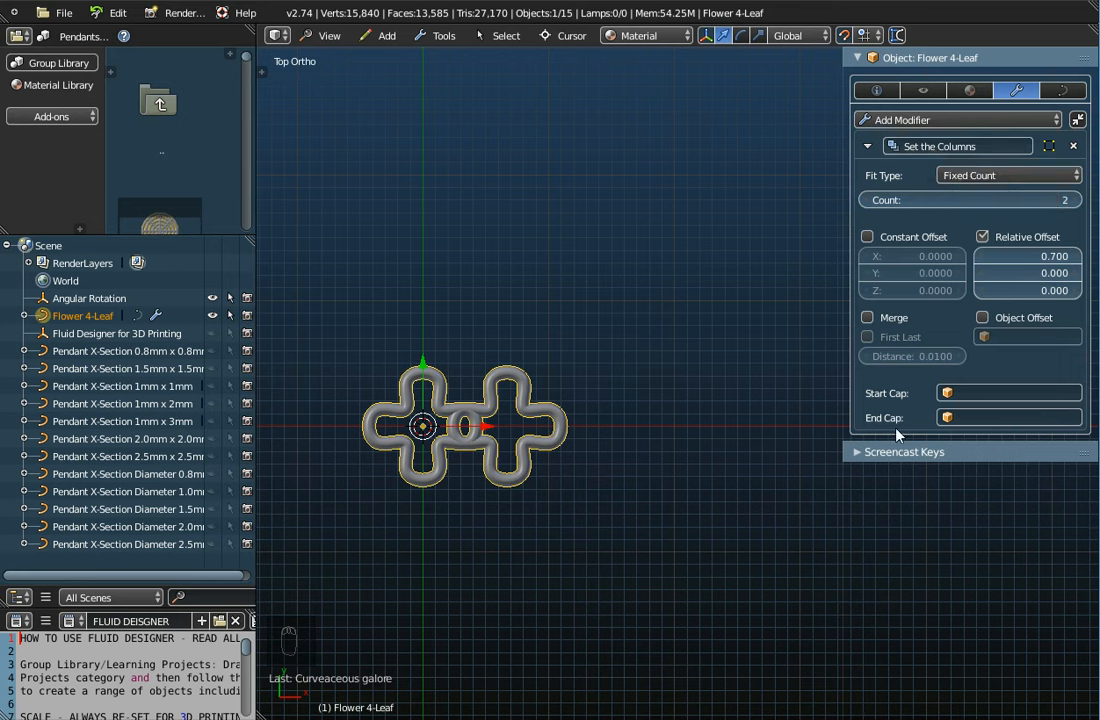
pyautogui.click(1076, 201)
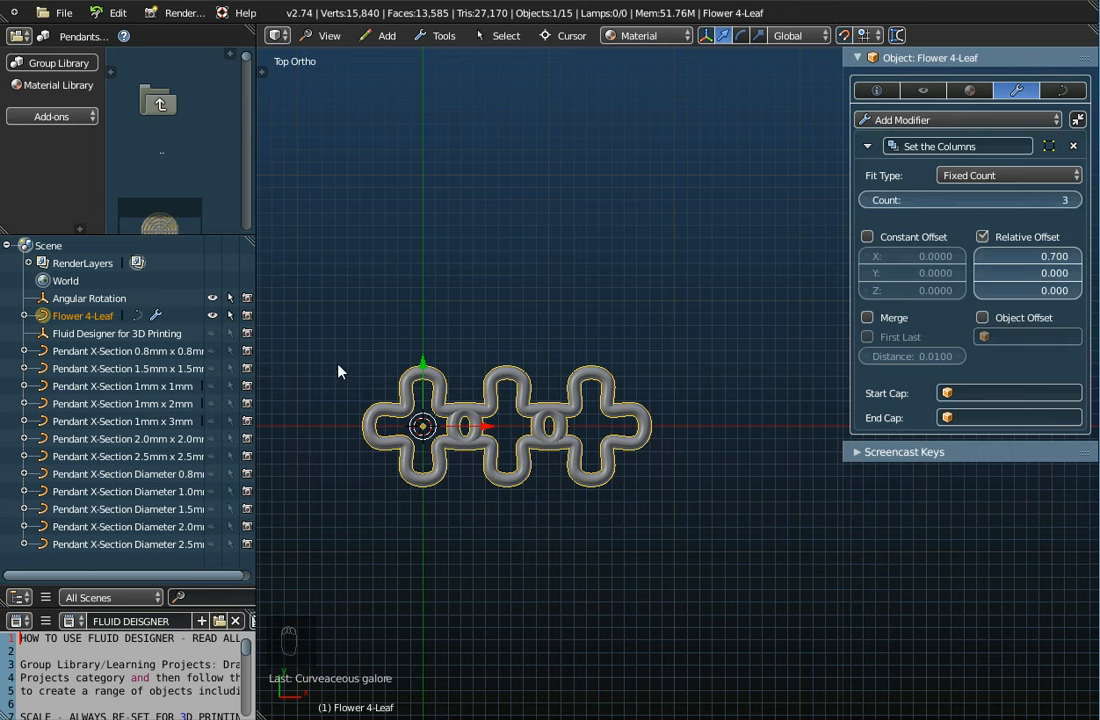
pyautogui.click(70, 299)
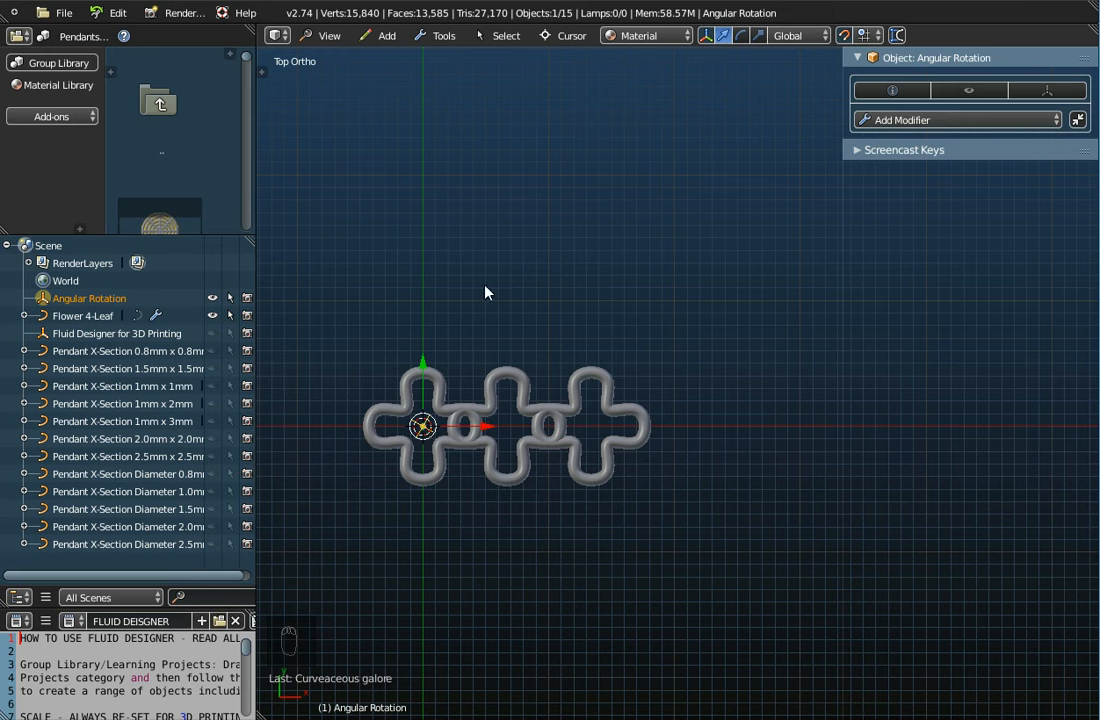
# Show the Angular Rotation empty's object settings and set its Z rotation to 30°
pyautogui.click(385, 35)
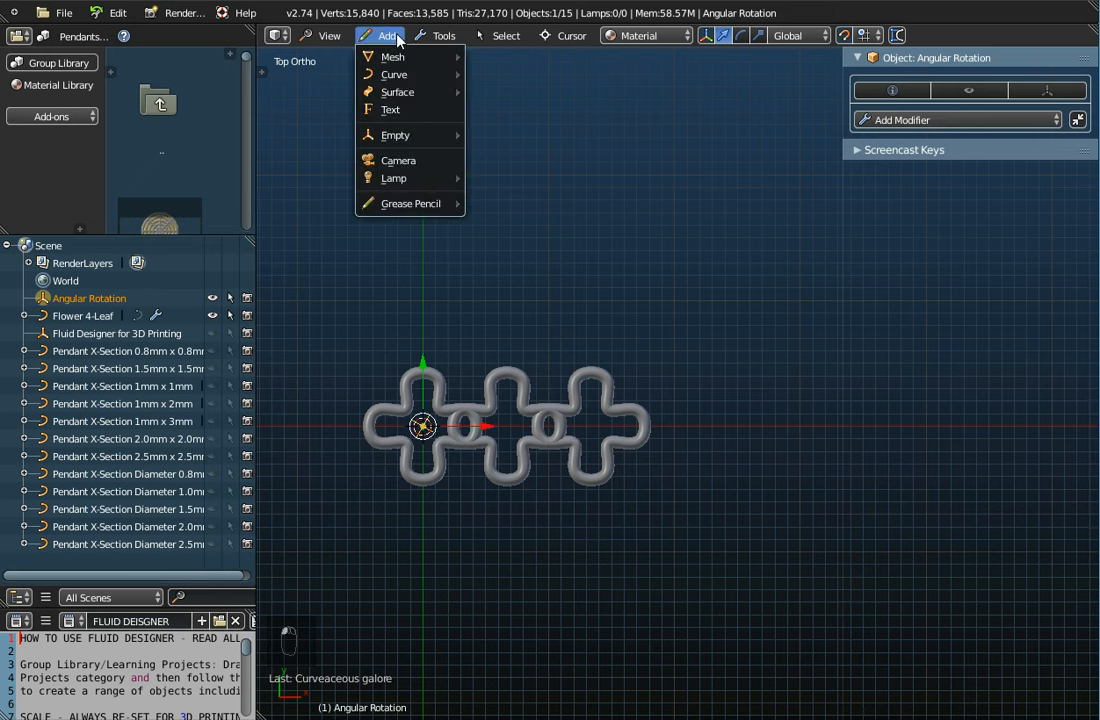
pyautogui.moveTo(402, 137)
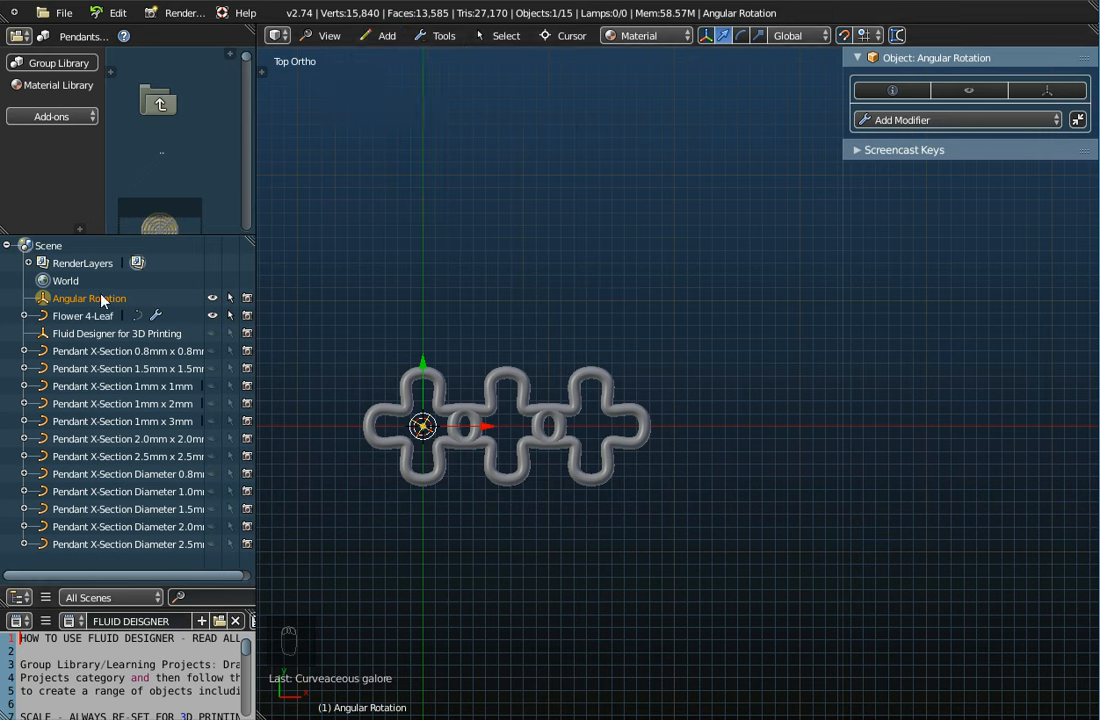
pyautogui.click(892, 90)
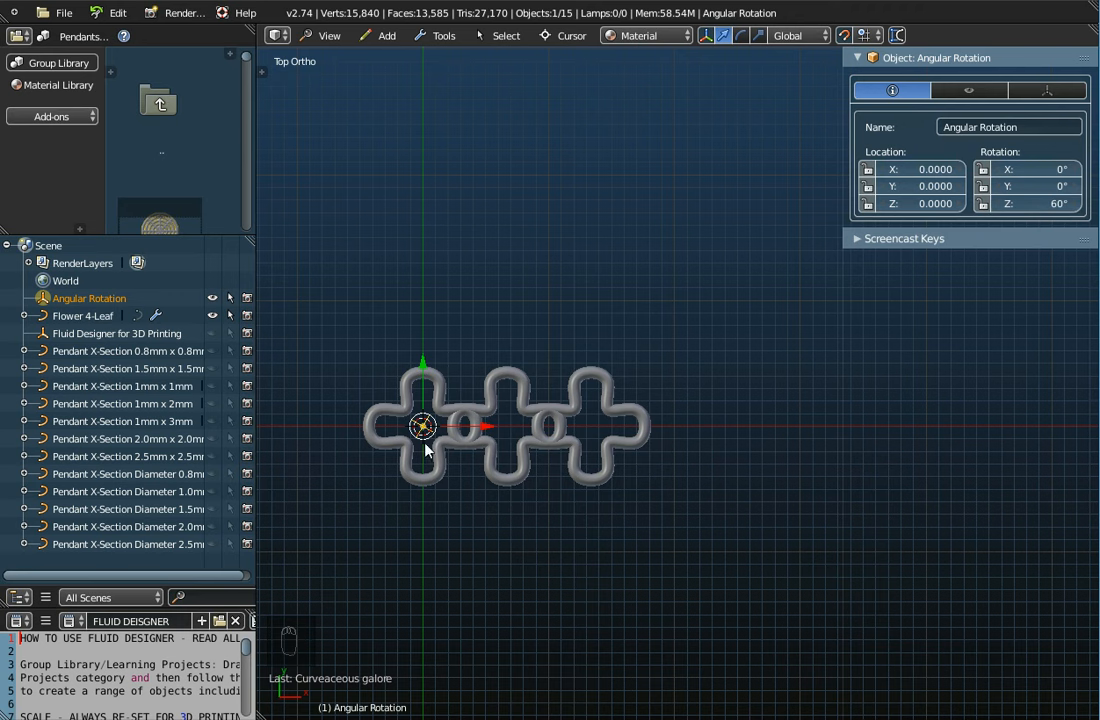
pyautogui.scroll(7, 430, 428)
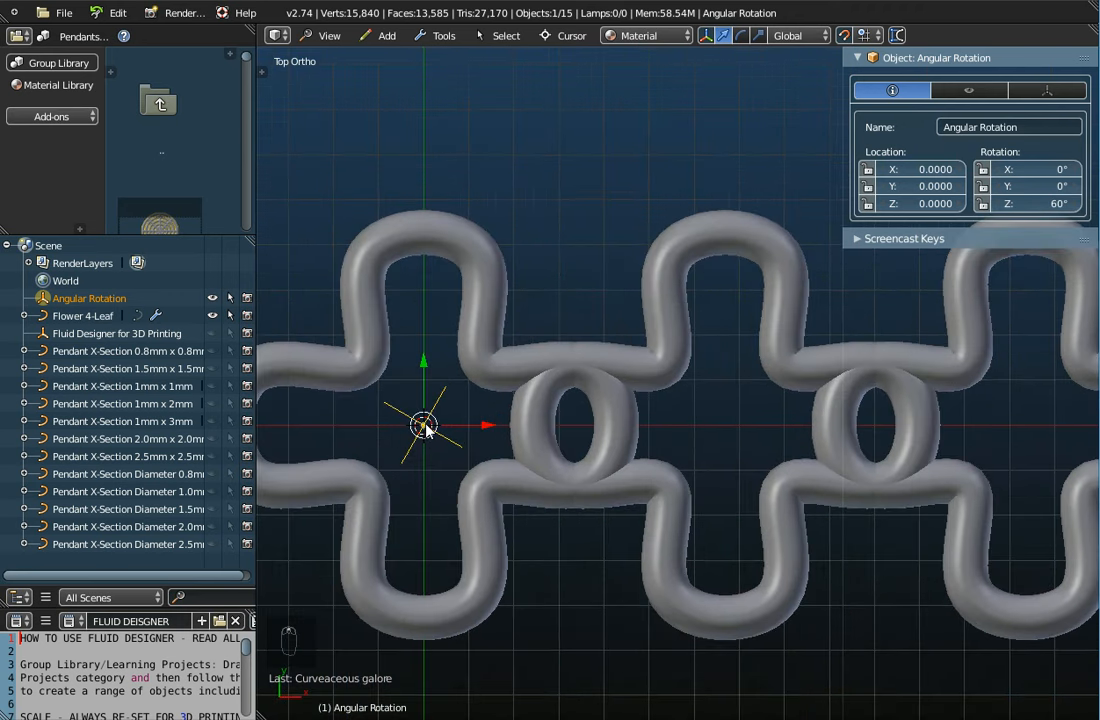
pyautogui.click(1052, 201)
pyautogui.write('30')
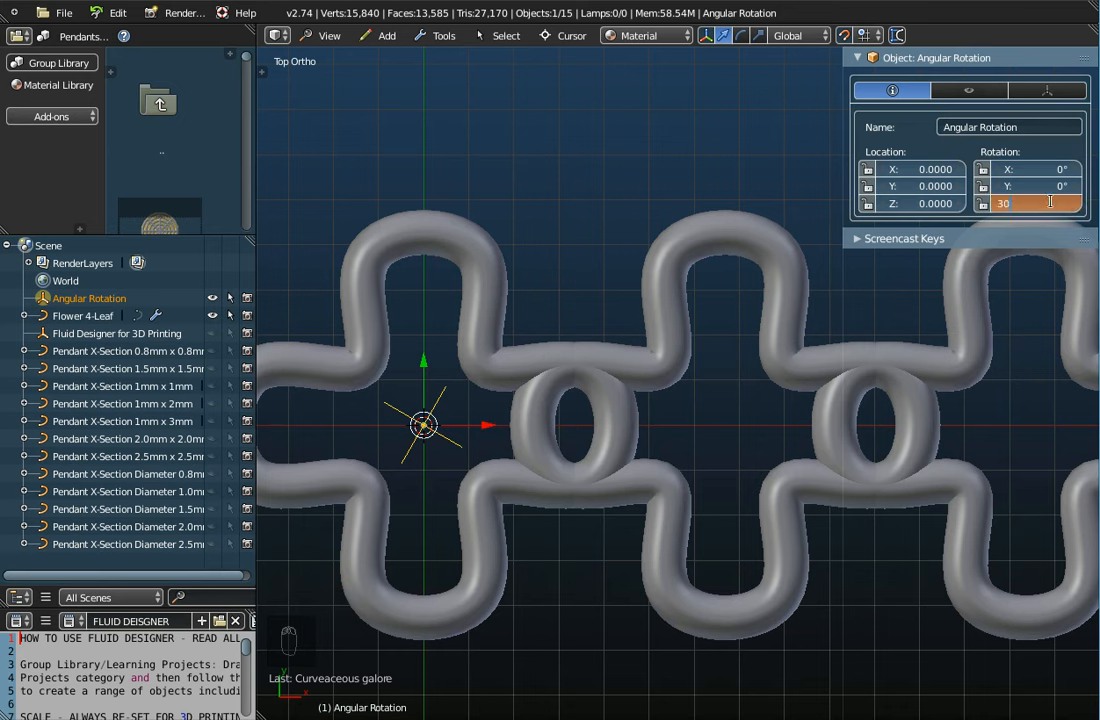
pyautogui.press('Return')
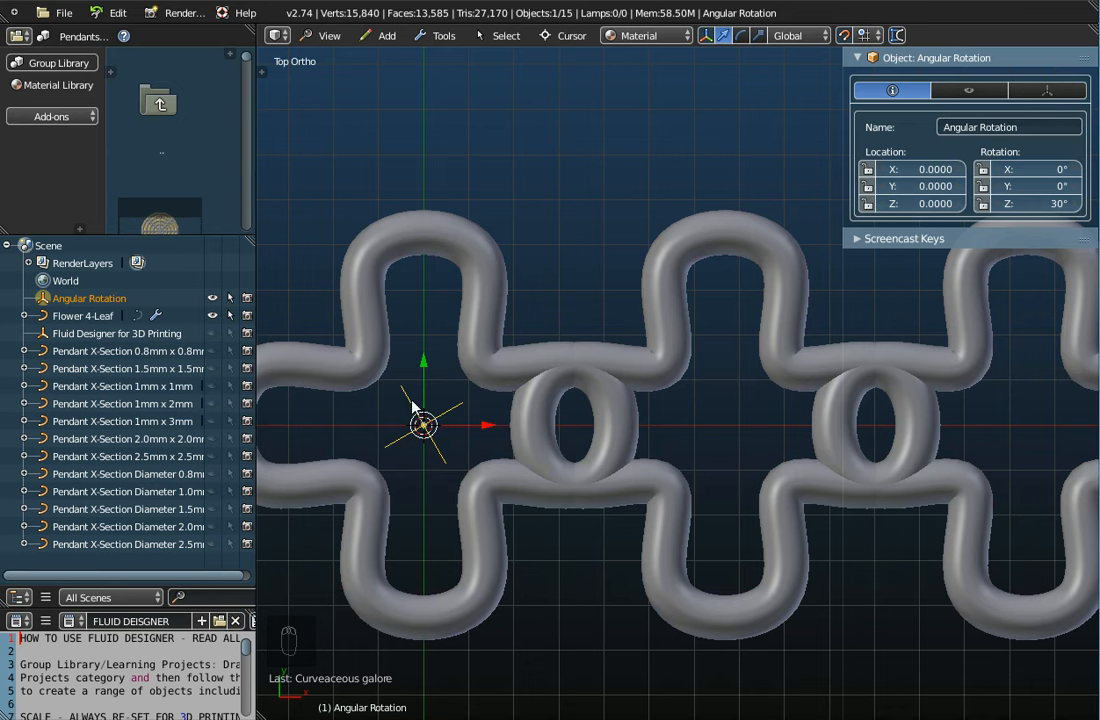
# Change the empty's Z rotation to 0°, then settle on 60° and orbit the view
pyautogui.click(1055, 210)
pyautogui.write('0')
pyautogui.press('Return')
pyautogui.click(1038, 204)
pyautogui.write('60')
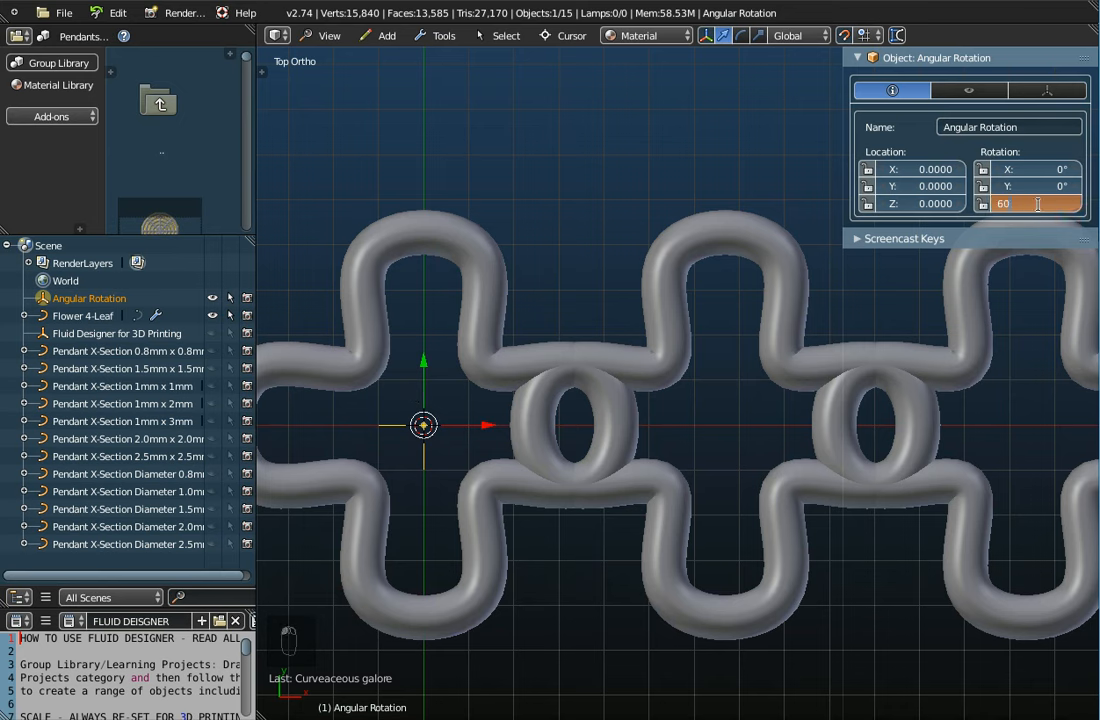
pyautogui.press('Return')
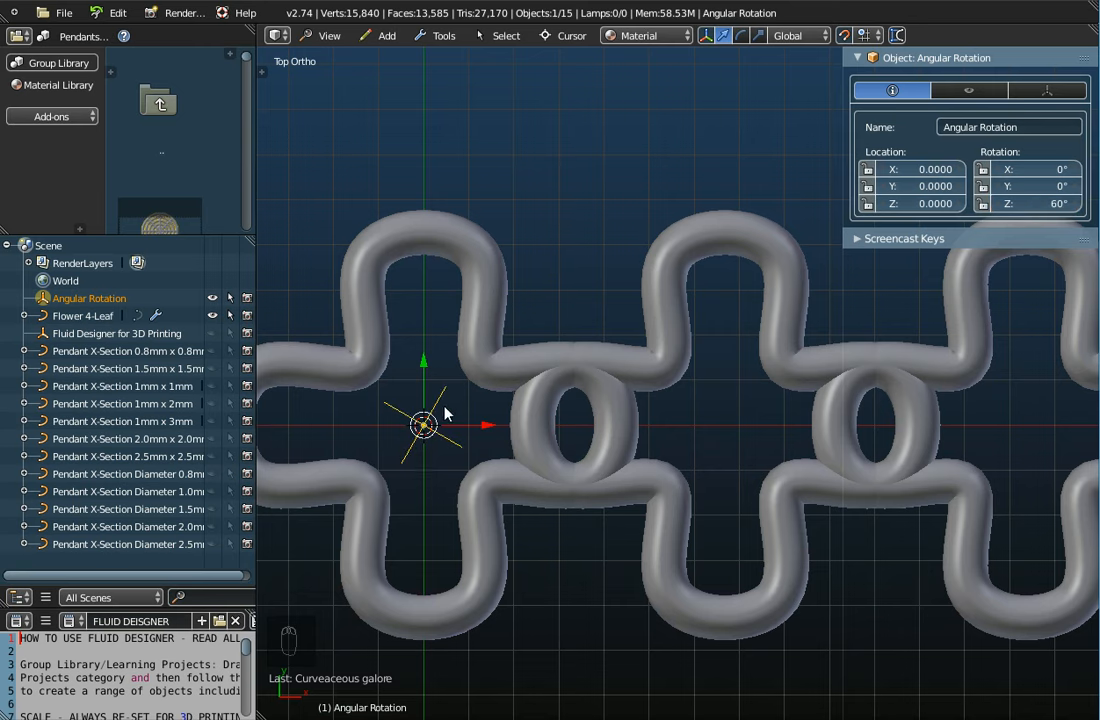
pyautogui.moveTo(418, 420); pyautogui.dragTo(484, 479, button='middle')
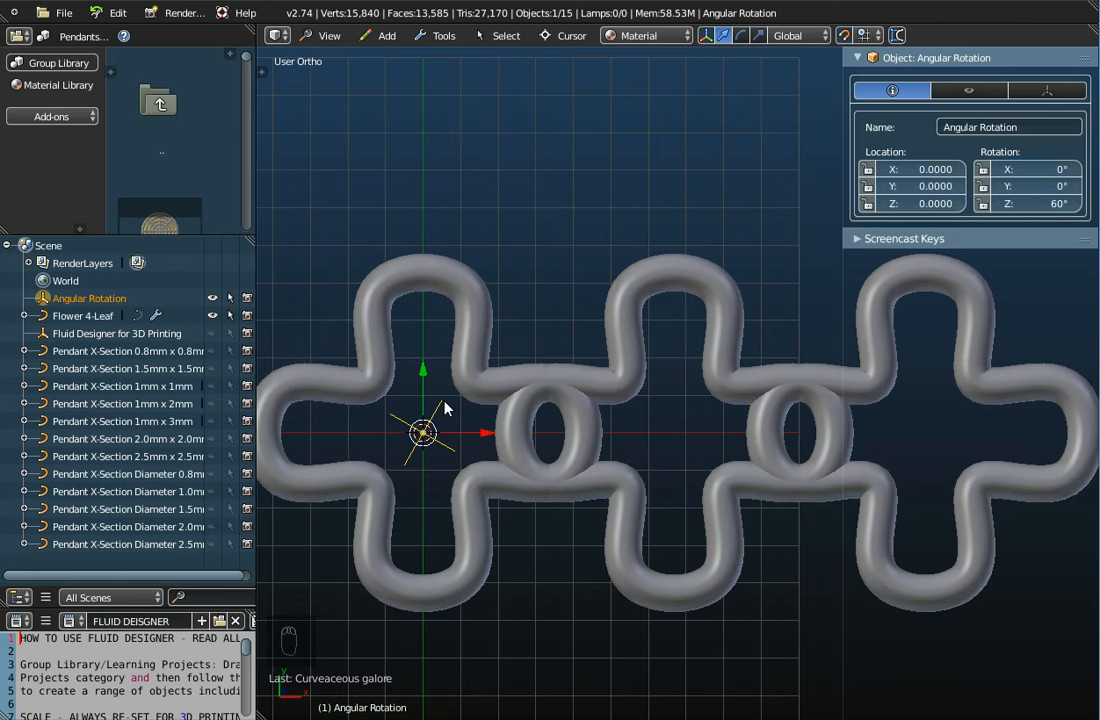
# Zoom out and select Flower 4-Leaf to show its 22.932 × 9.555 × 1.000 dimensions
pyautogui.scroll(-2, 445, 408)
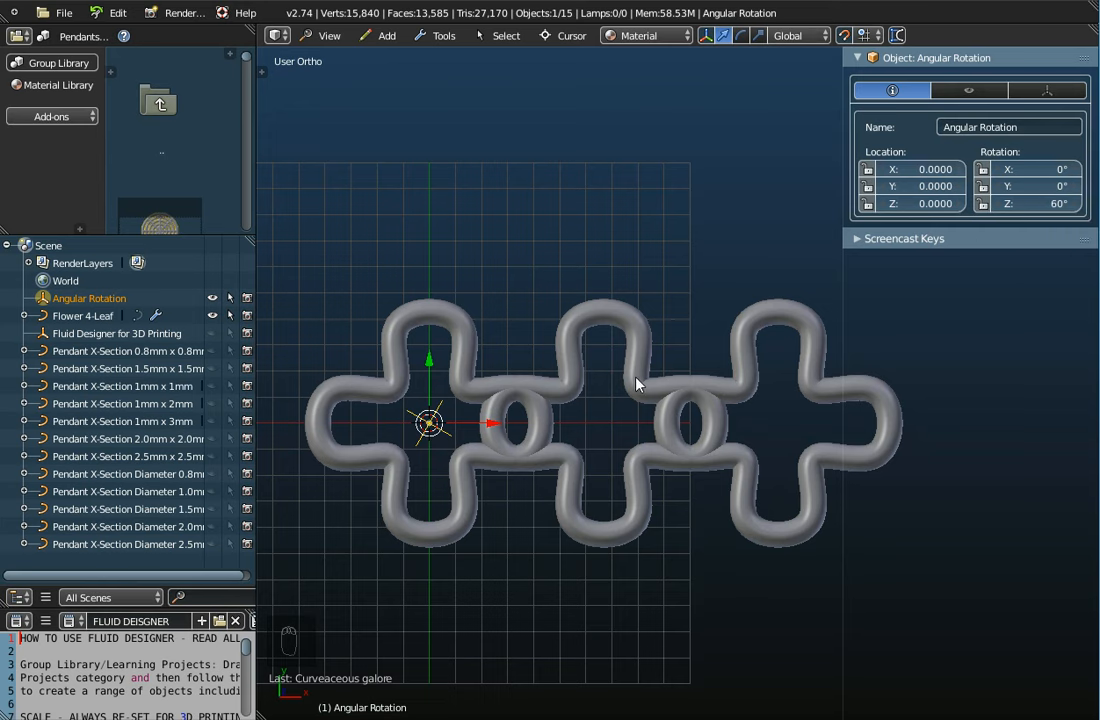
pyautogui.scroll(-3, 638, 381)
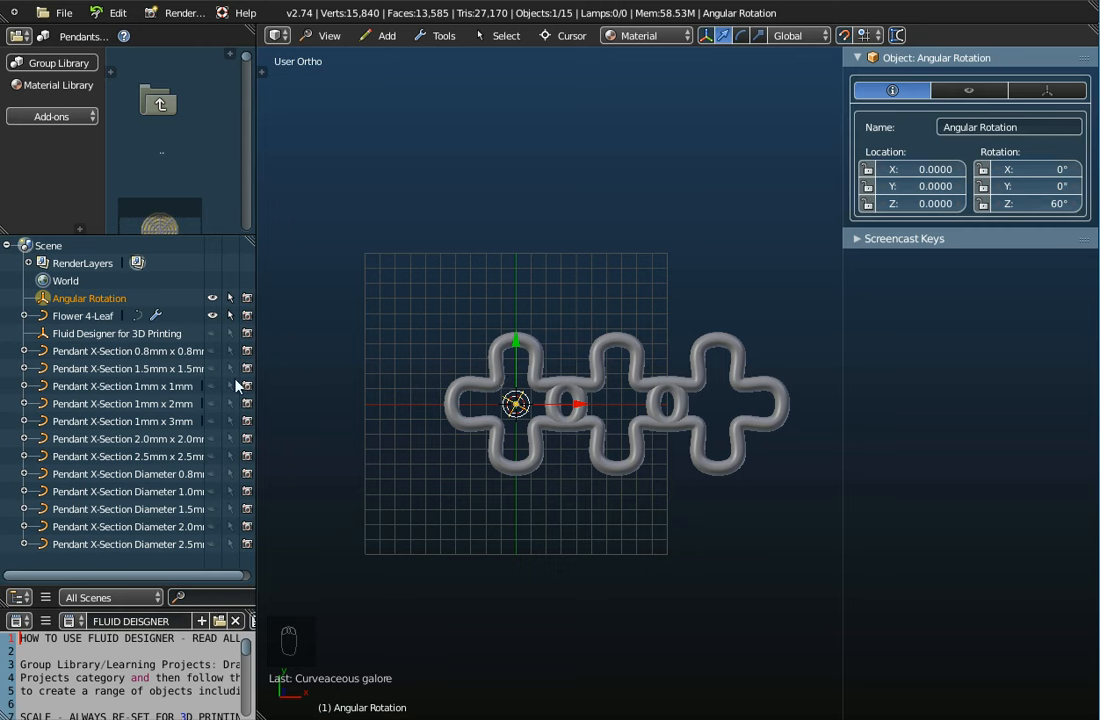
pyautogui.click(48, 320)
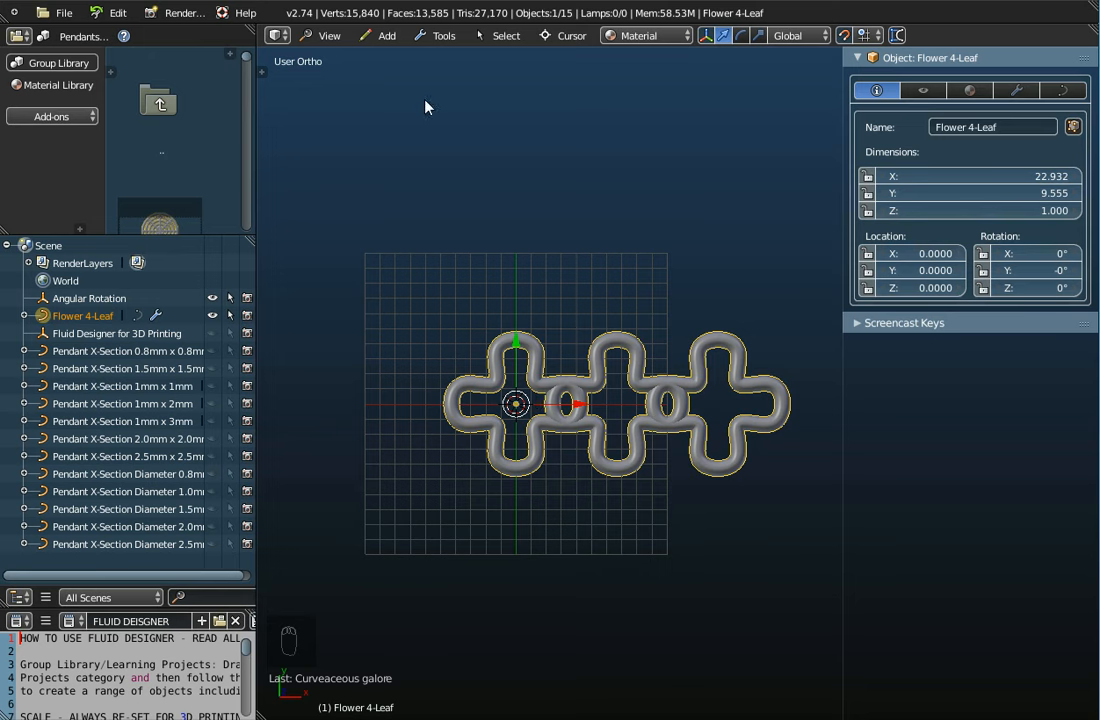
# Switch to top view and set the array's object offset to Angular Rotation
pyautogui.click(325, 35)
pyautogui.click(336, 115)
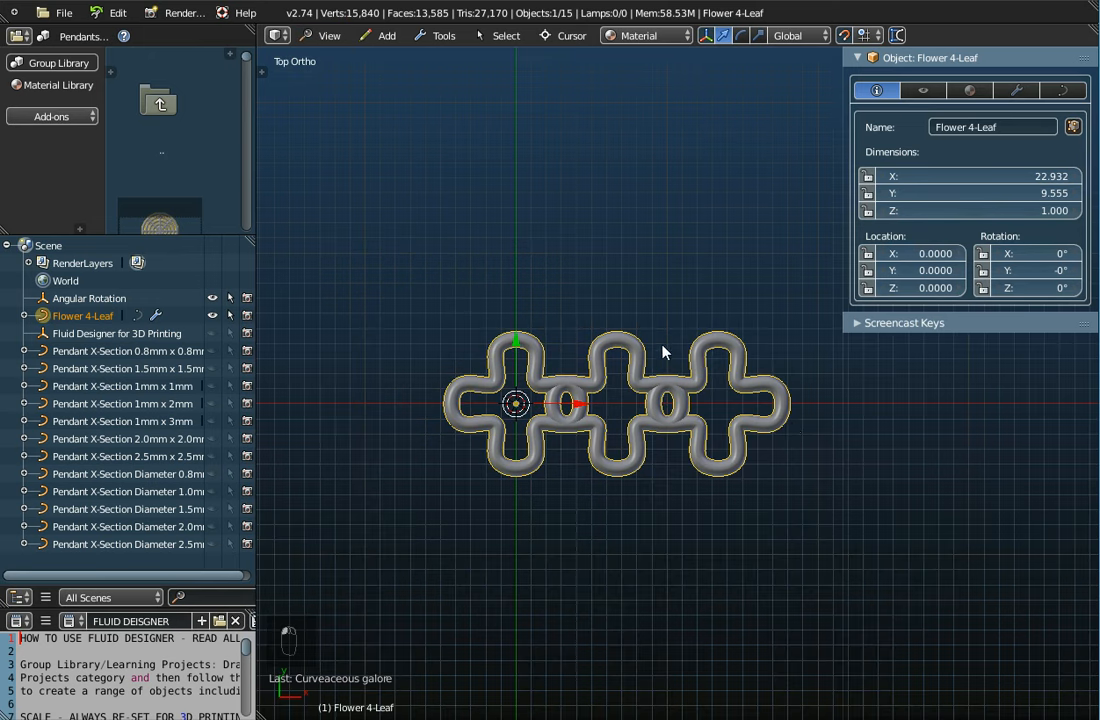
pyautogui.click(1017, 91)
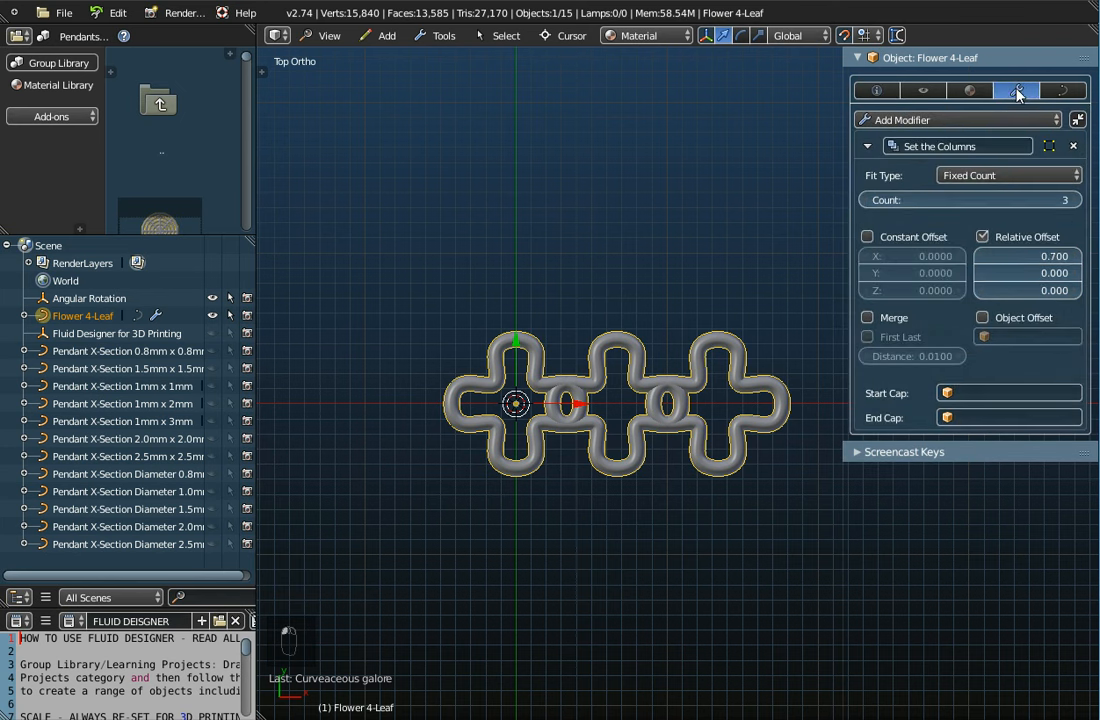
pyautogui.click(982, 318)
pyautogui.click(1006, 337)
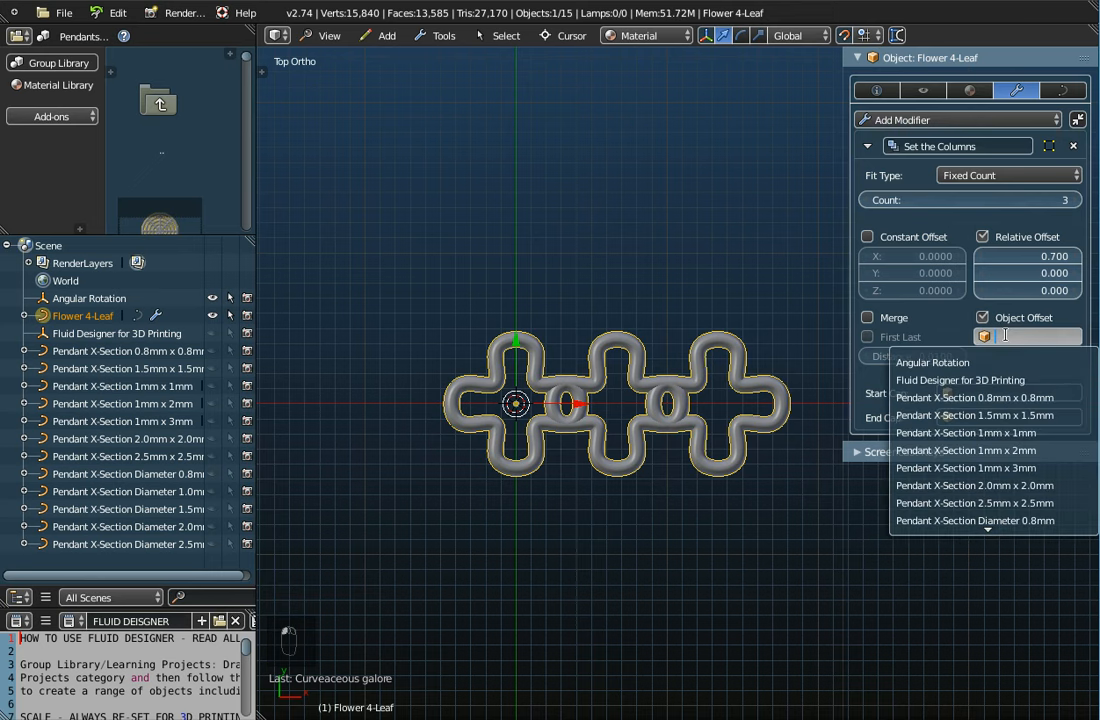
pyautogui.click(936, 362)
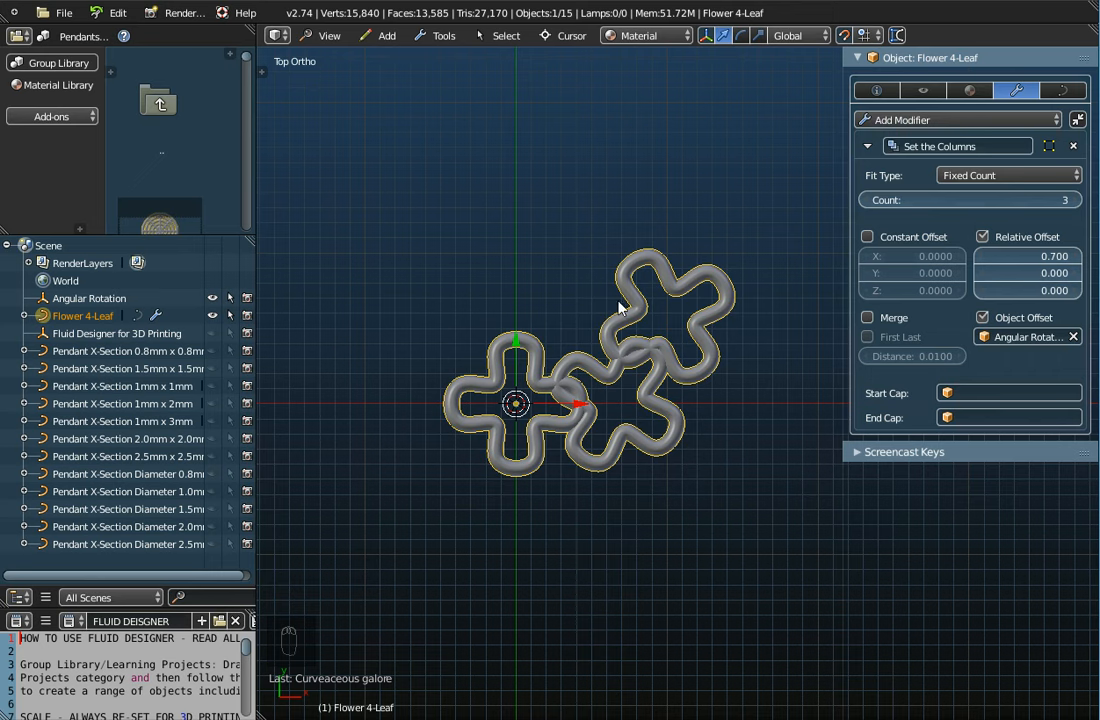
# Raise the Set the Columns array count from 3 up to 8 copies
pyautogui.click(1074, 201)
pyautogui.click(1074, 201)
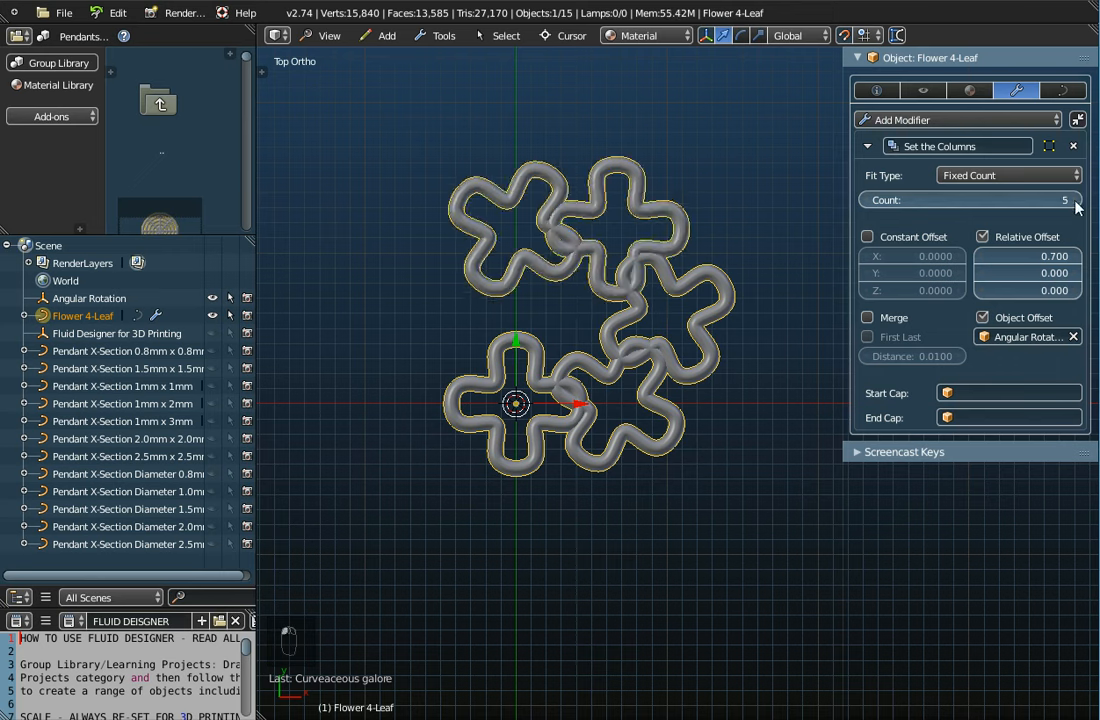
pyautogui.click(1074, 201)
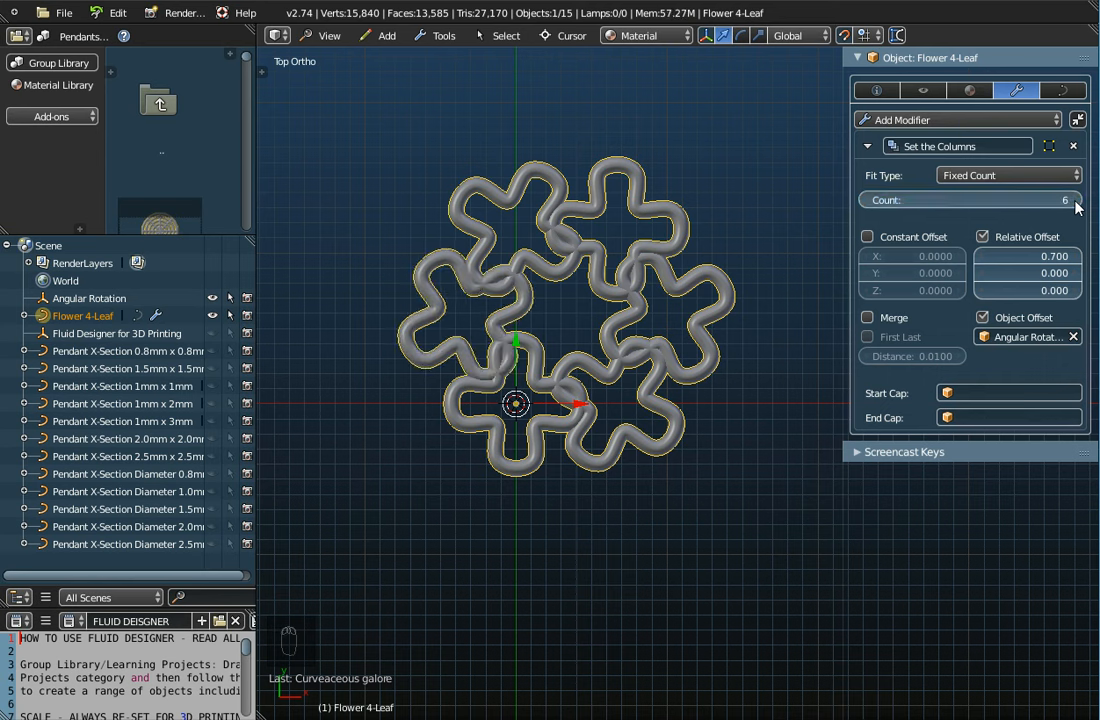
pyautogui.scroll(6, 518, 412)
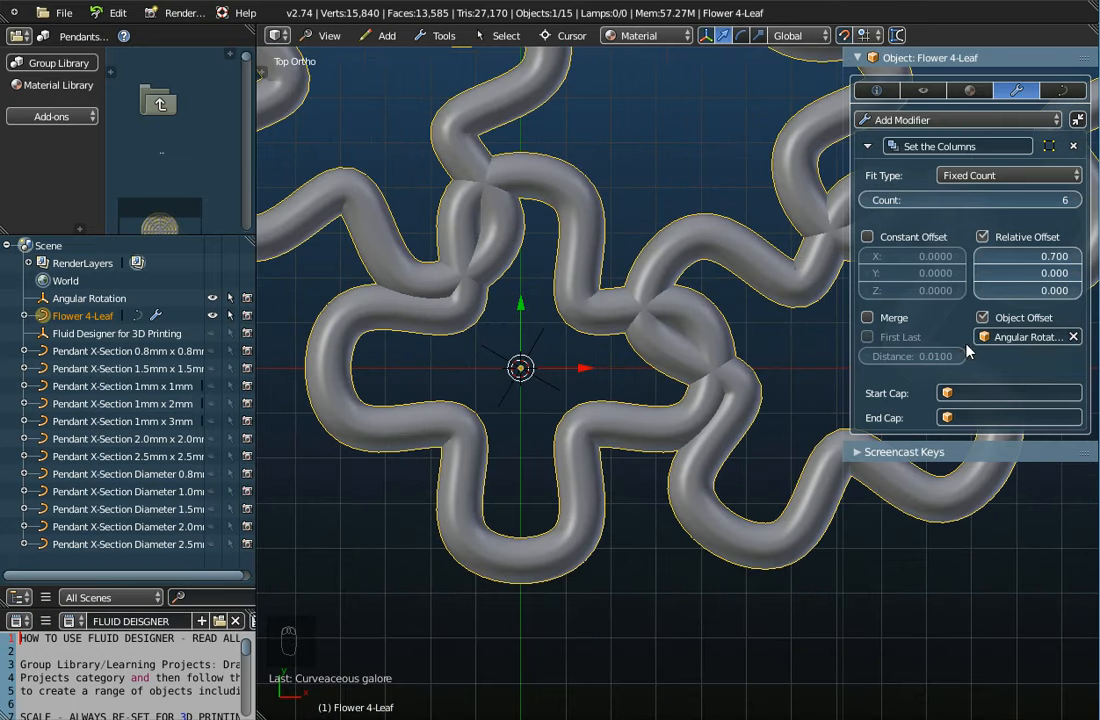
pyautogui.click(1077, 201)
pyautogui.click(1077, 201)
pyautogui.scroll(-2, 700, 390)
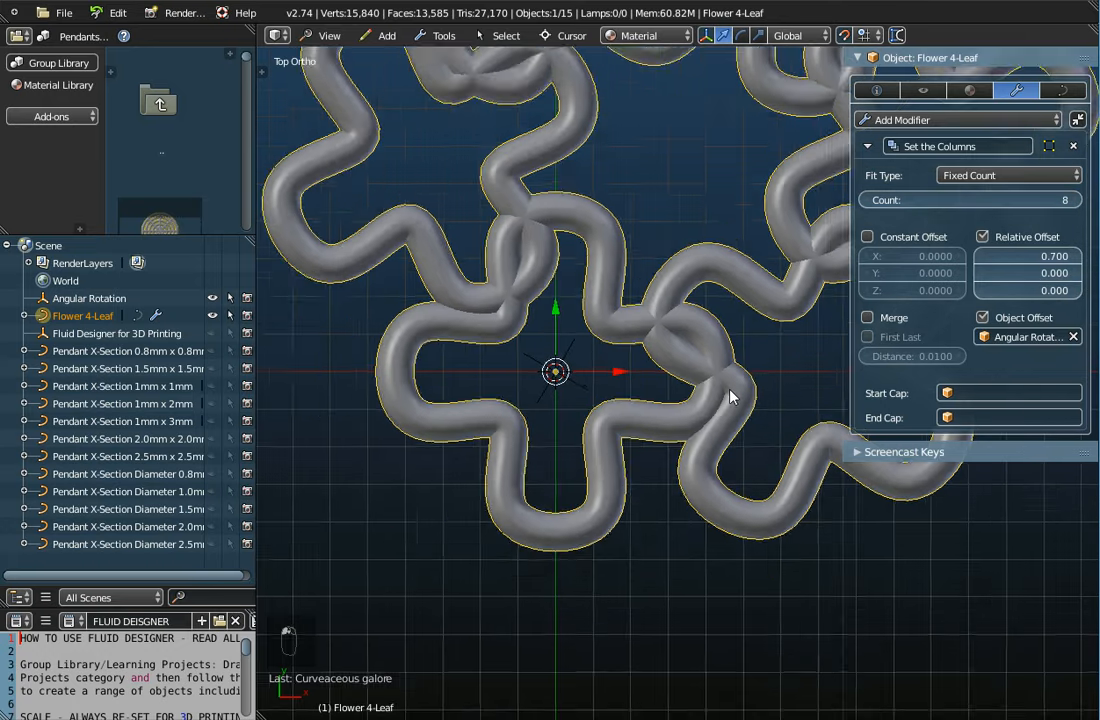
pyautogui.scroll(-2, 730, 396)
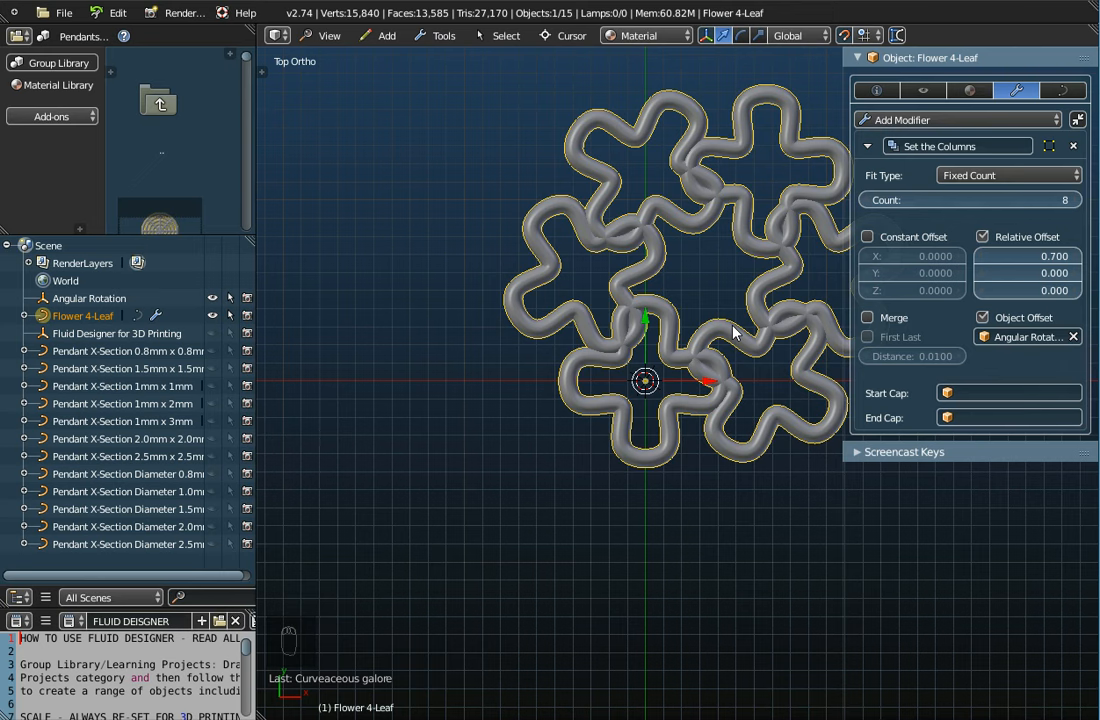
# Lower the array count to 5, then settle on 6 copies
pyautogui.click(870, 200)
pyautogui.click(870, 200)
pyautogui.click(870, 200)
pyautogui.click(870, 200)
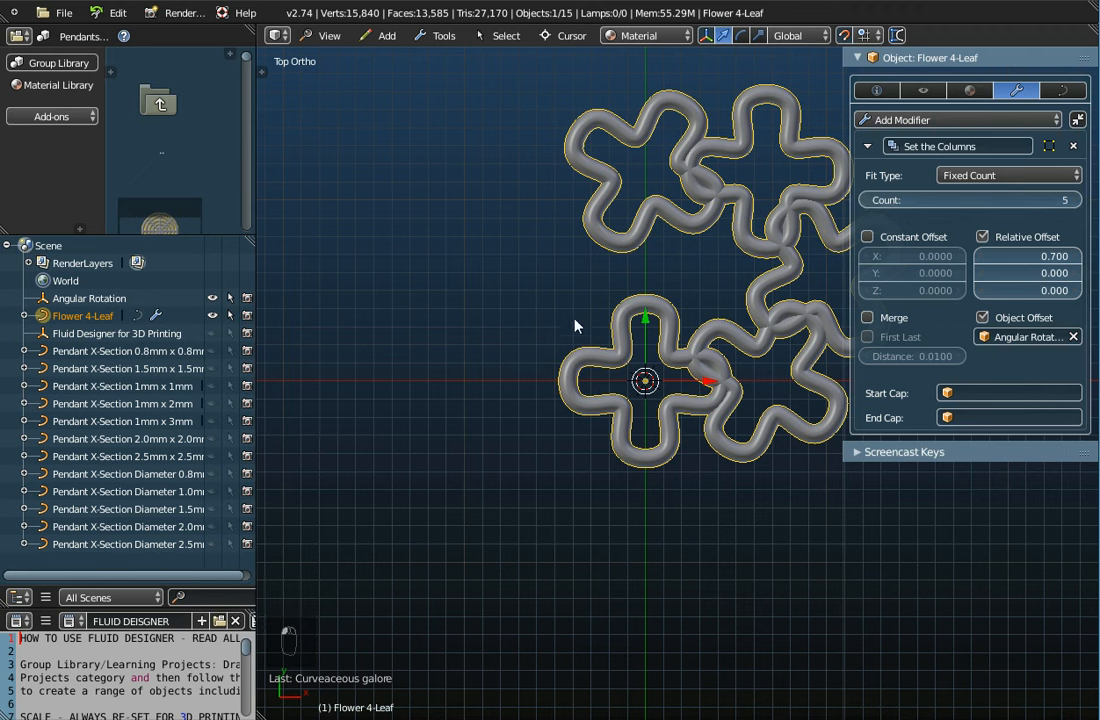
pyautogui.click(1077, 201)
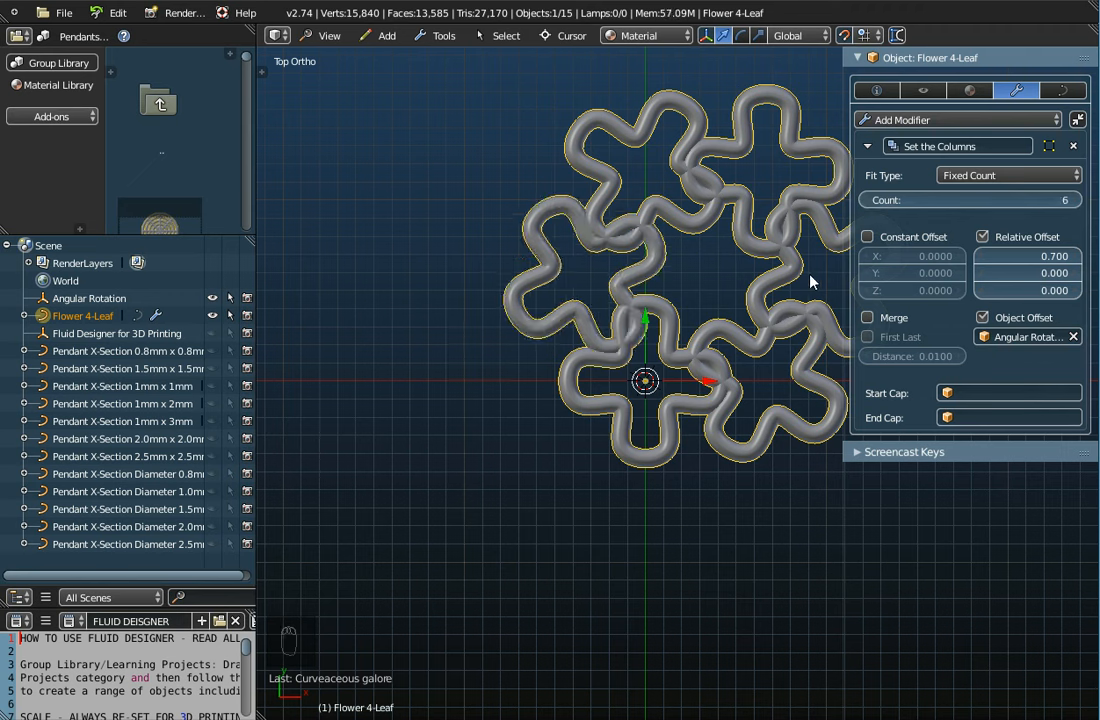
# Select the Angular Rotation helper and show its object properties
pyautogui.click(90, 299)
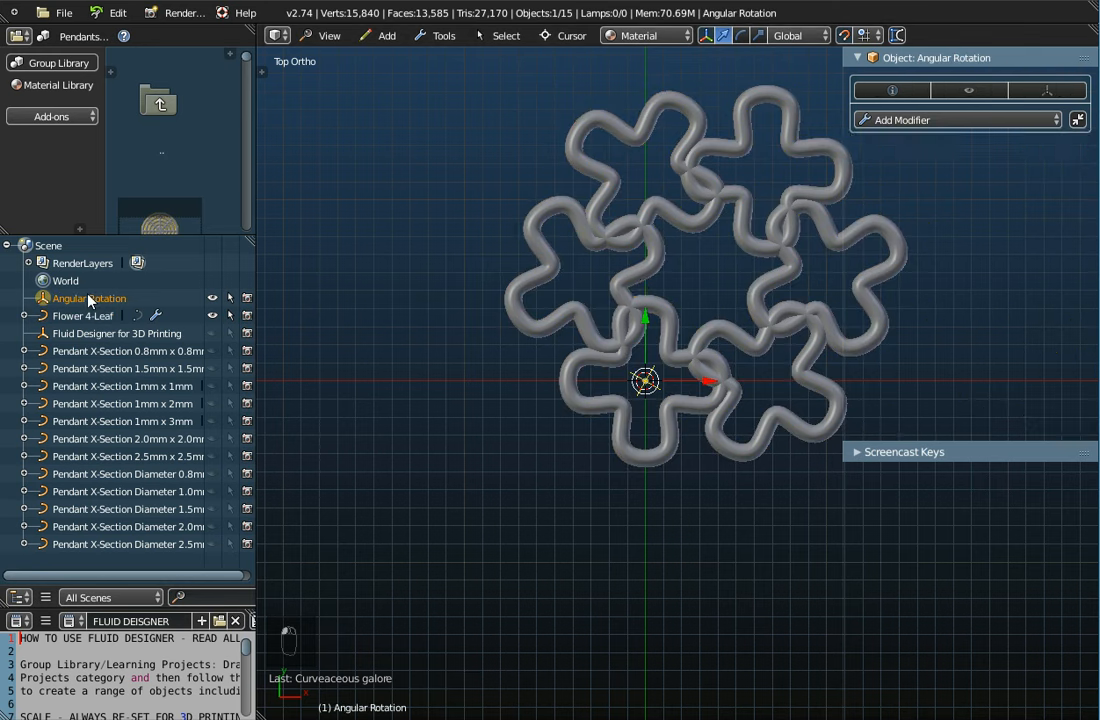
pyautogui.click(890, 90)
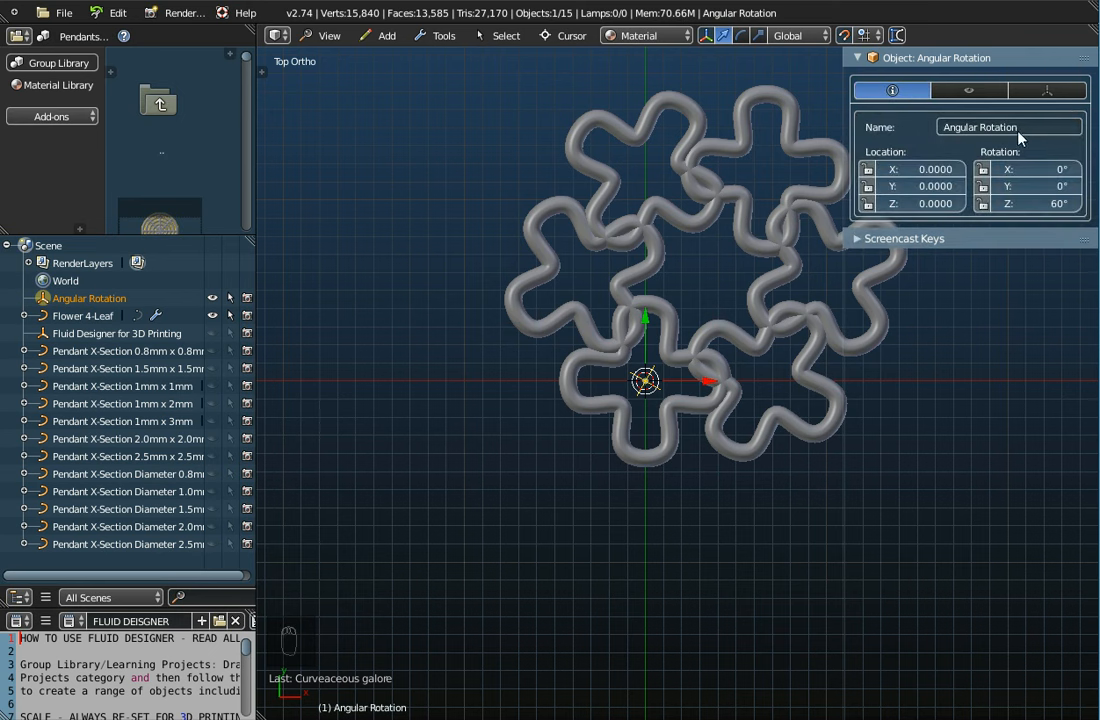
pyautogui.click(381, 36)
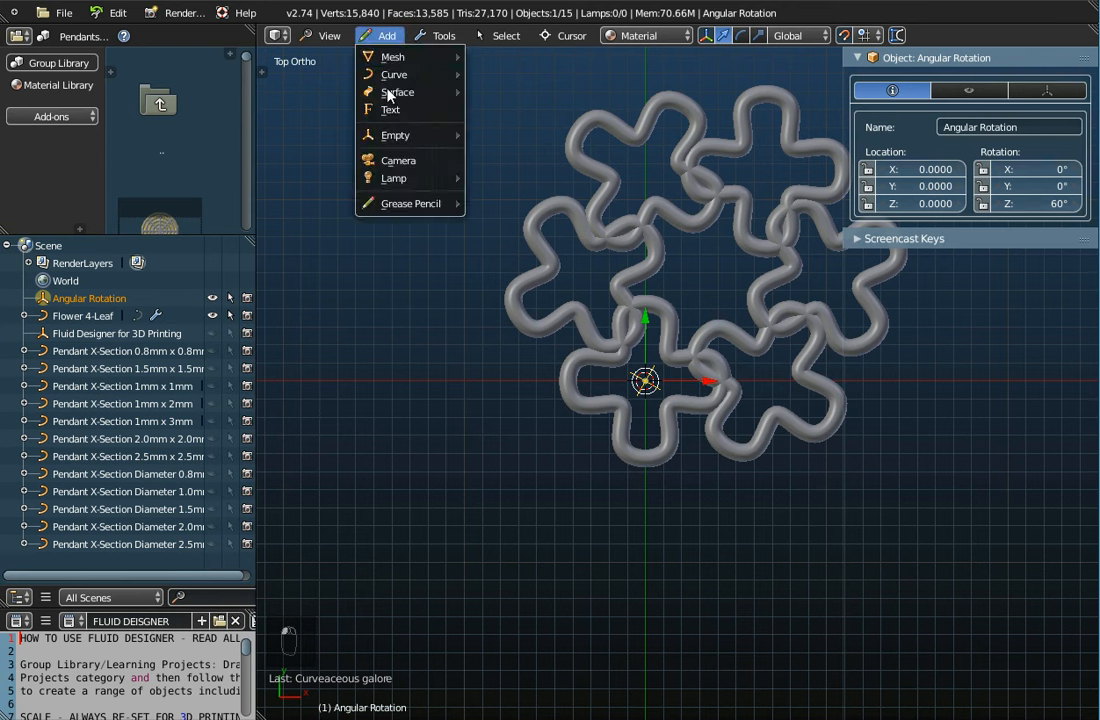
pyautogui.moveTo(456, 138)
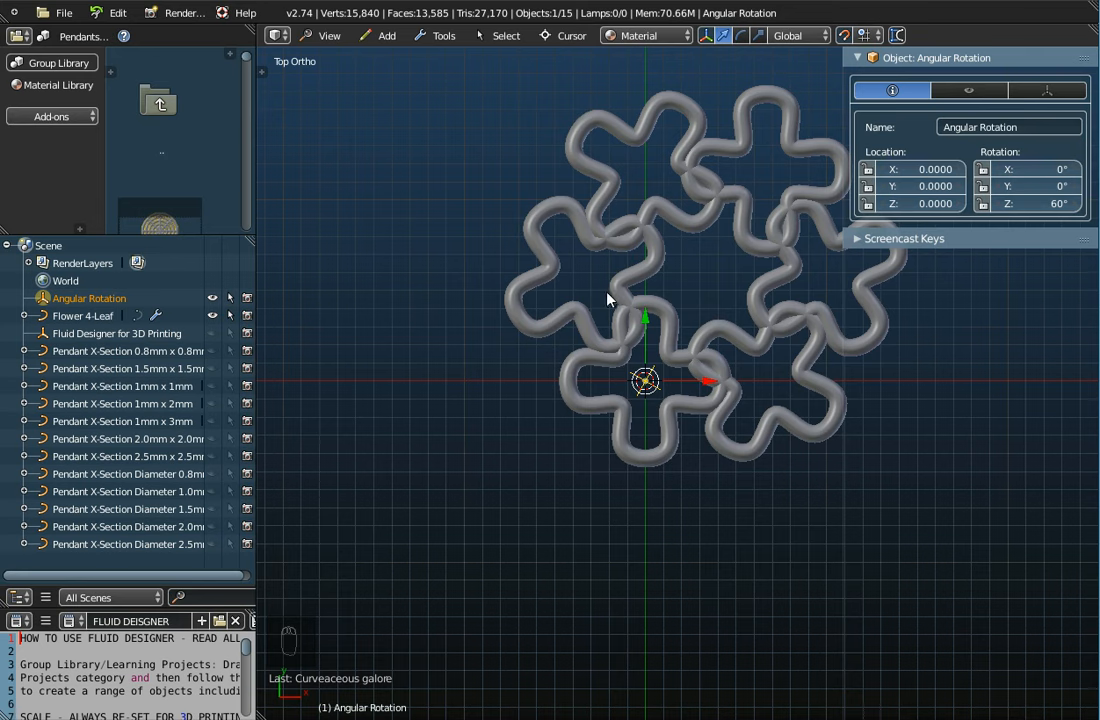
# Set the helper's Z rotation to 360°, then select Flower 4-Leaf
pyautogui.click(1045, 204)
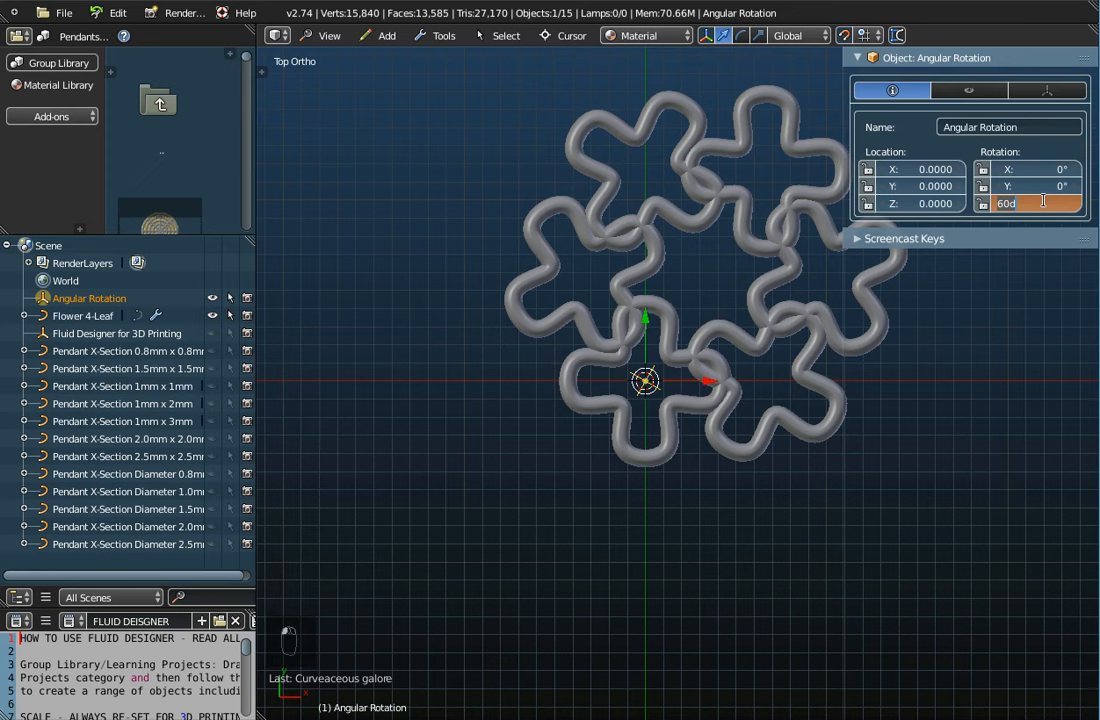
pyautogui.write('360')
pyautogui.press('Return')
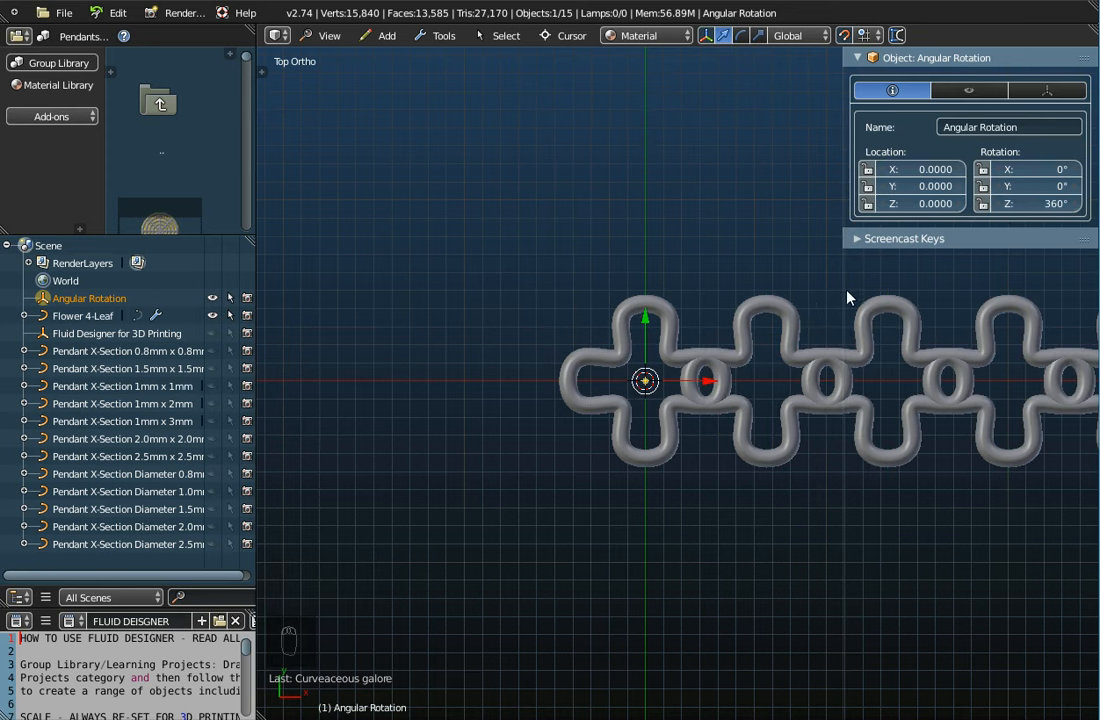
pyautogui.click(83, 316)
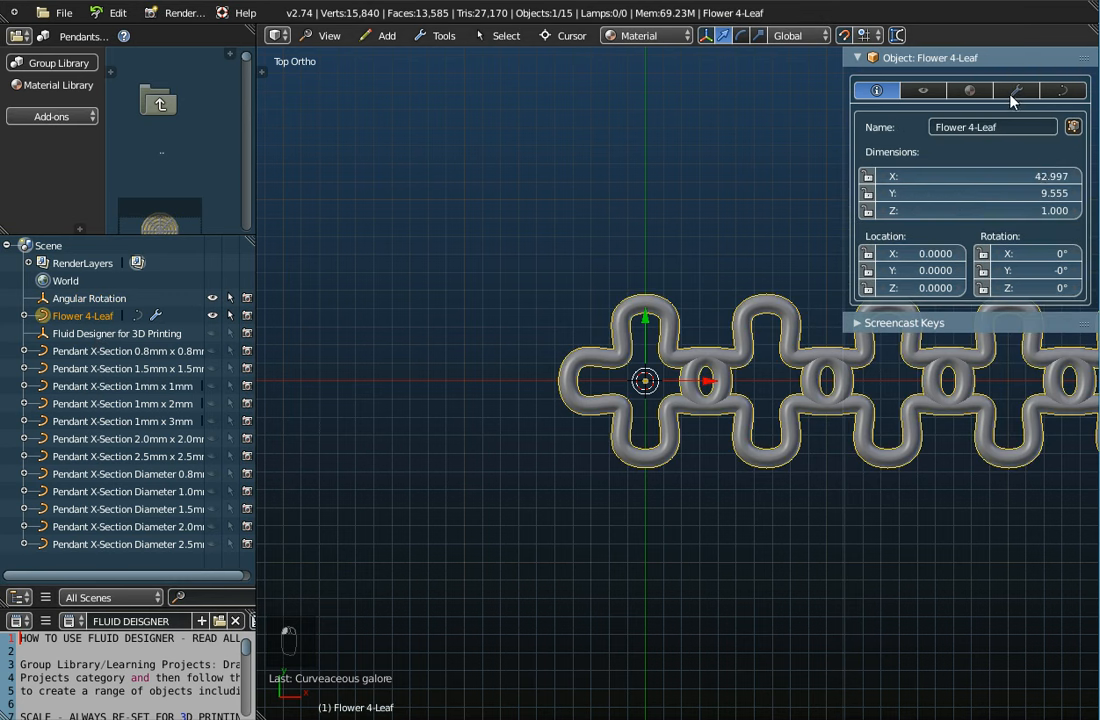
# Check the flower's array settings, pan the view, and show Angular Rotation's object properties
pyautogui.click(1016, 91)
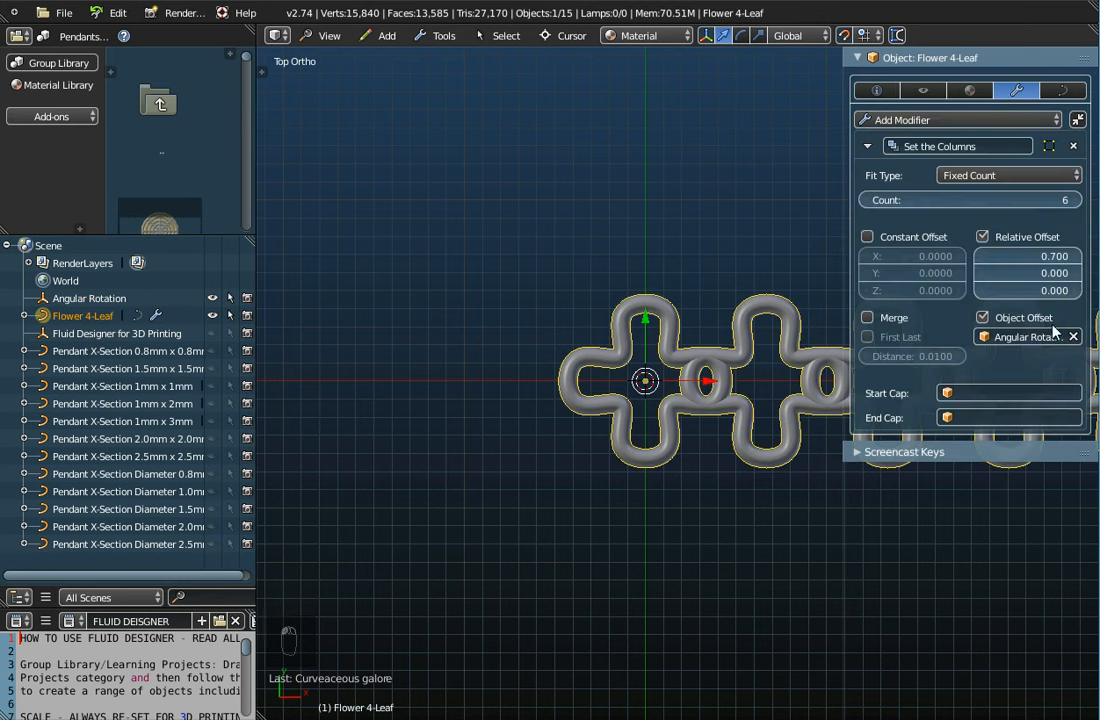
pyautogui.scroll(-2, 668, 408)
pyautogui.keyDown('shift'); pyautogui.moveTo(668, 408); pyautogui.dragTo(550, 420, button='middle'); pyautogui.keyUp('shift')
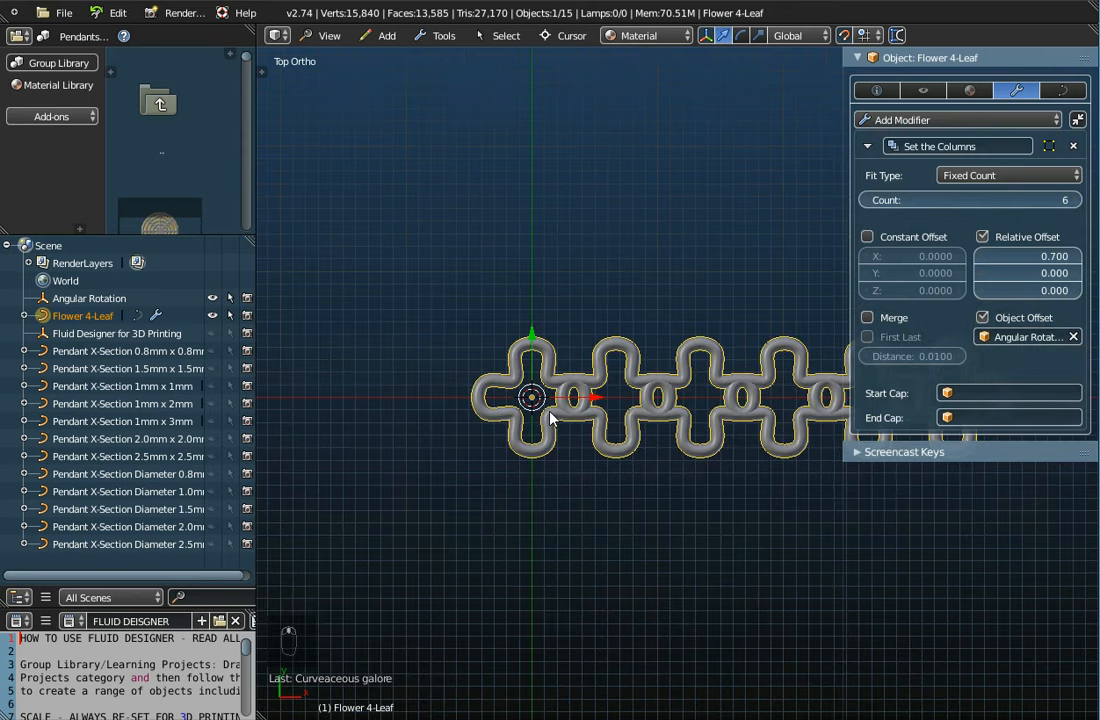
pyautogui.click(80, 299)
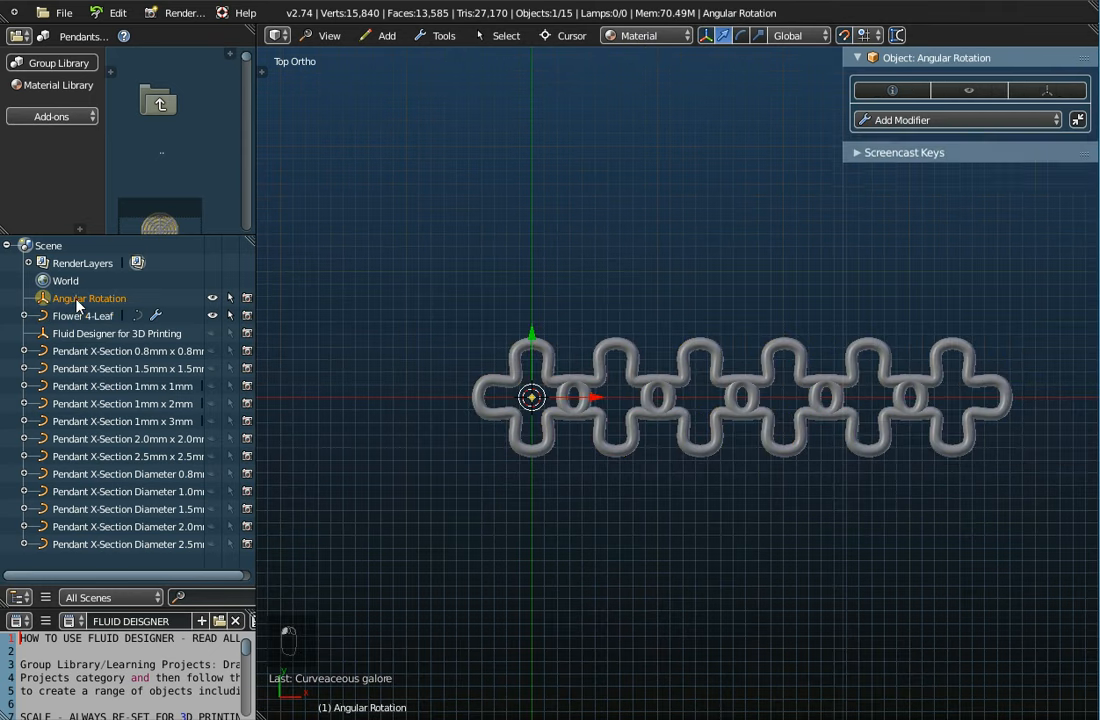
pyautogui.click(893, 91)
# Set the helper's Z rotation to 180°, then to 90°
pyautogui.click(1036, 205)
pyautogui.write('180')
pyautogui.press('Return')
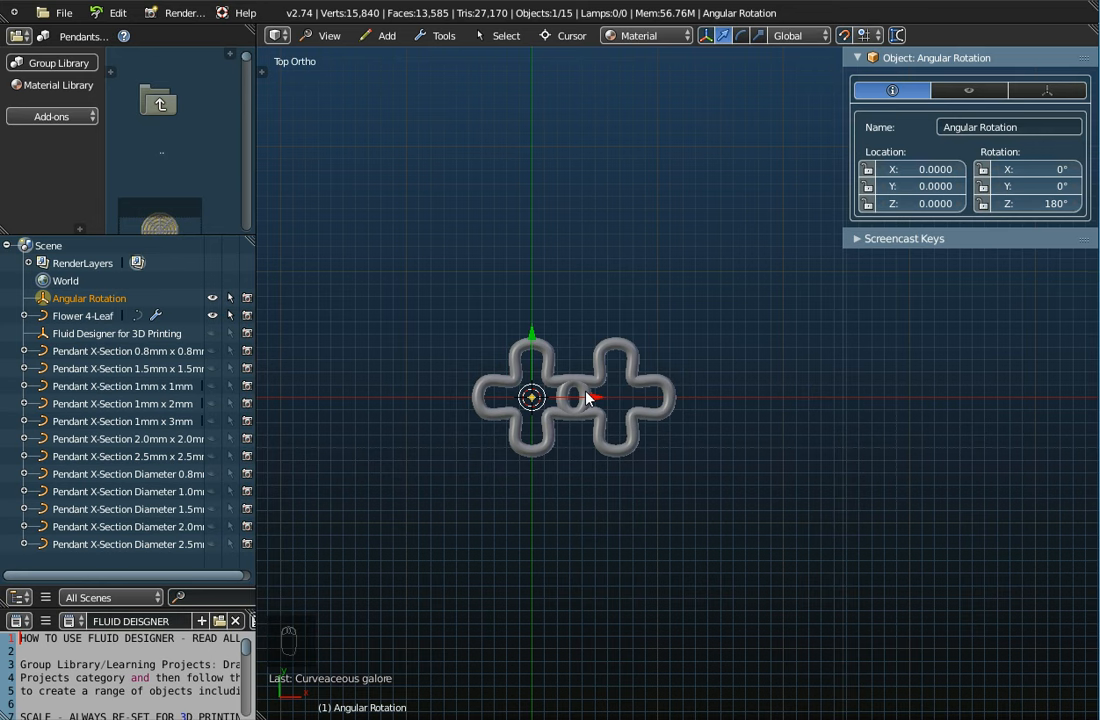
pyautogui.click(1036, 203)
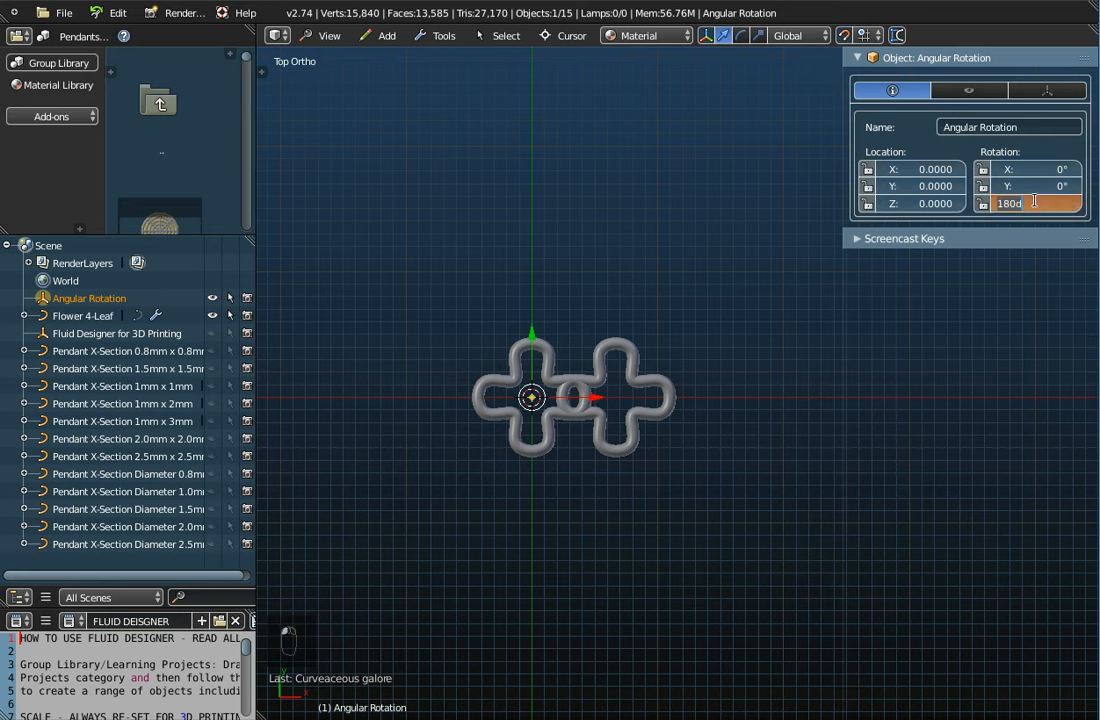
pyautogui.write('90')
pyautogui.press('Return')
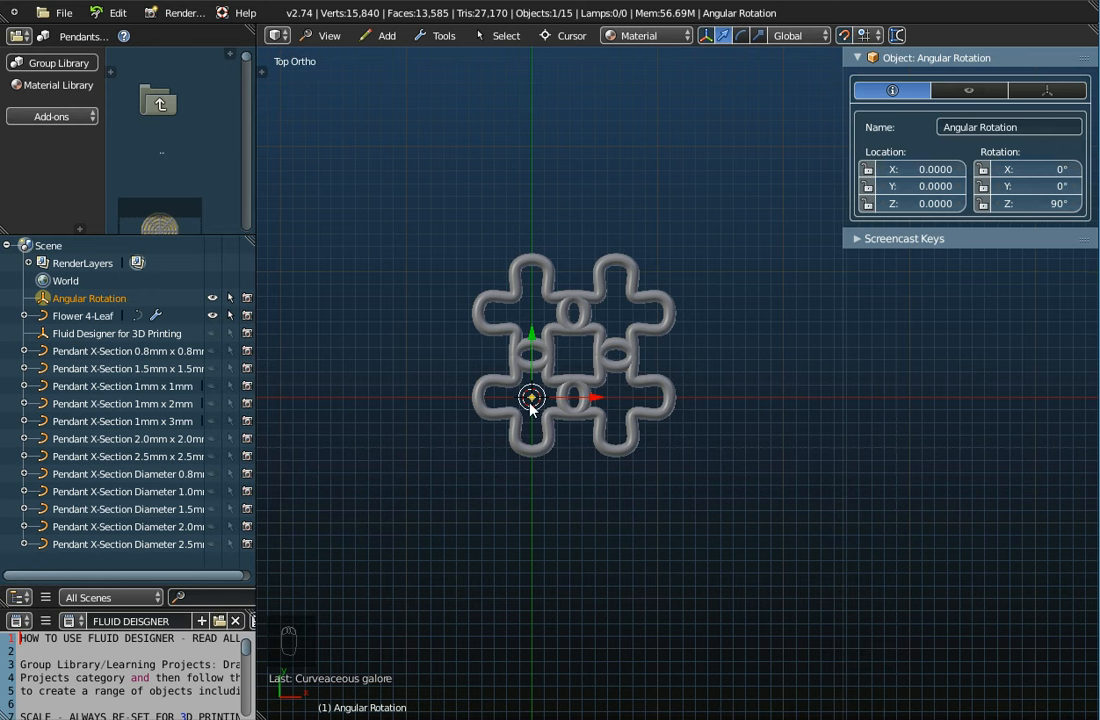
pyautogui.scroll(2, 532, 401)
pyautogui.scroll(-2, 532, 401)
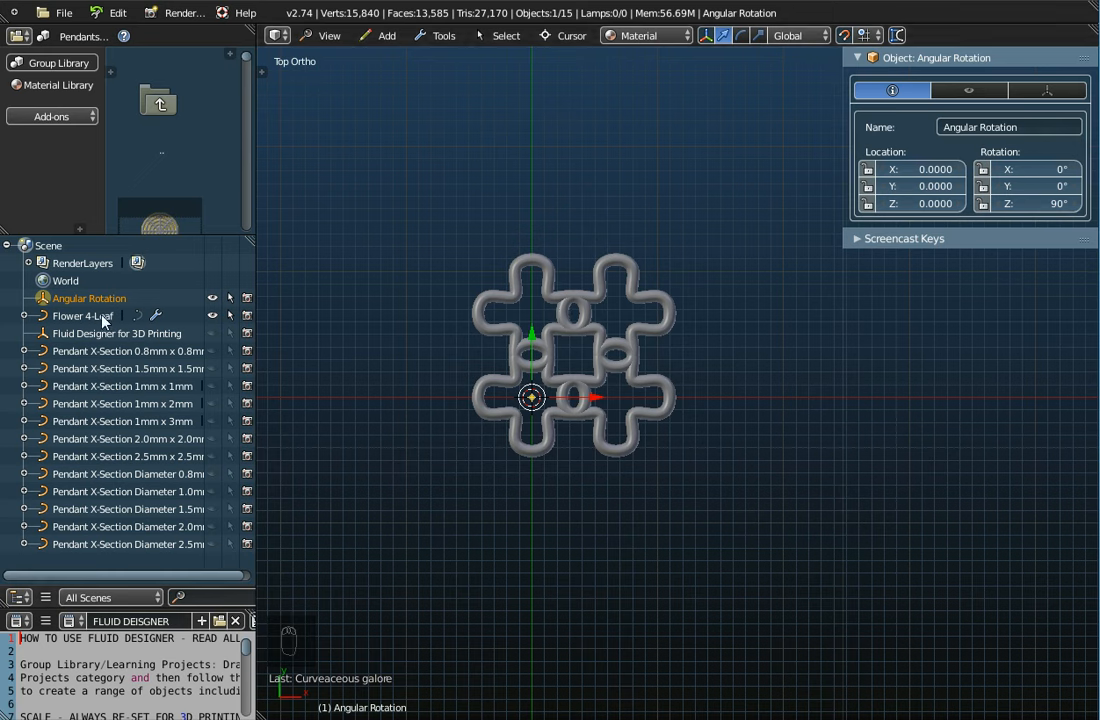
# Select Flower 4-Leaf and step the array count down to 3, then back to 4
pyautogui.click(74, 318)
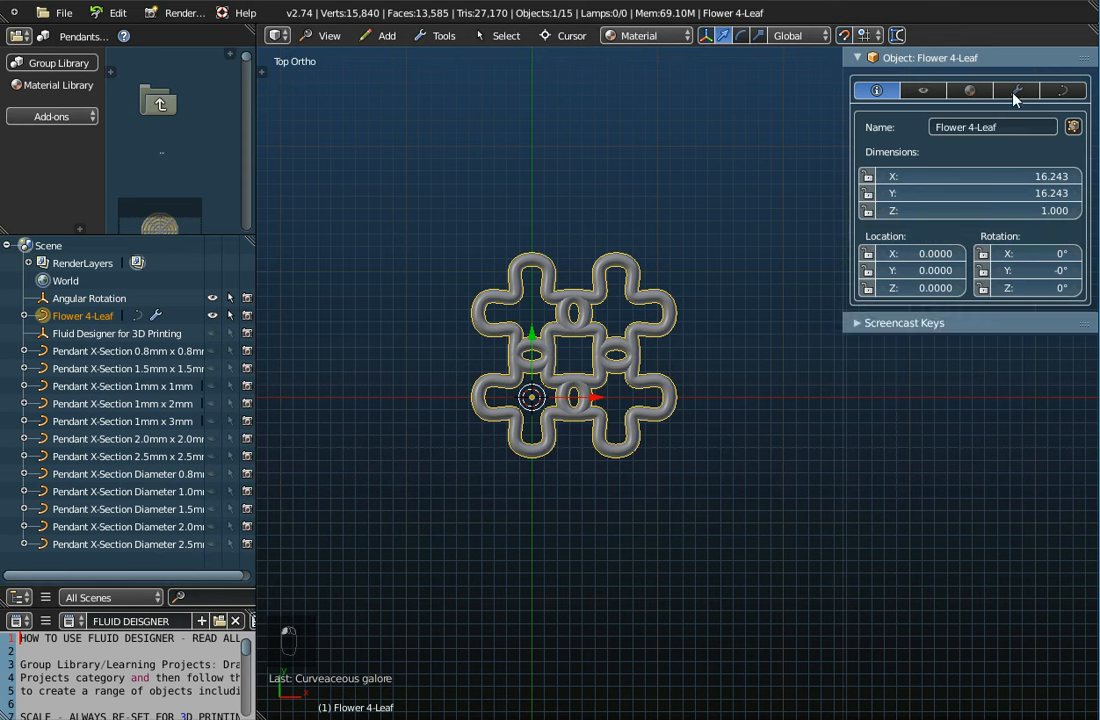
pyautogui.click(1016, 90)
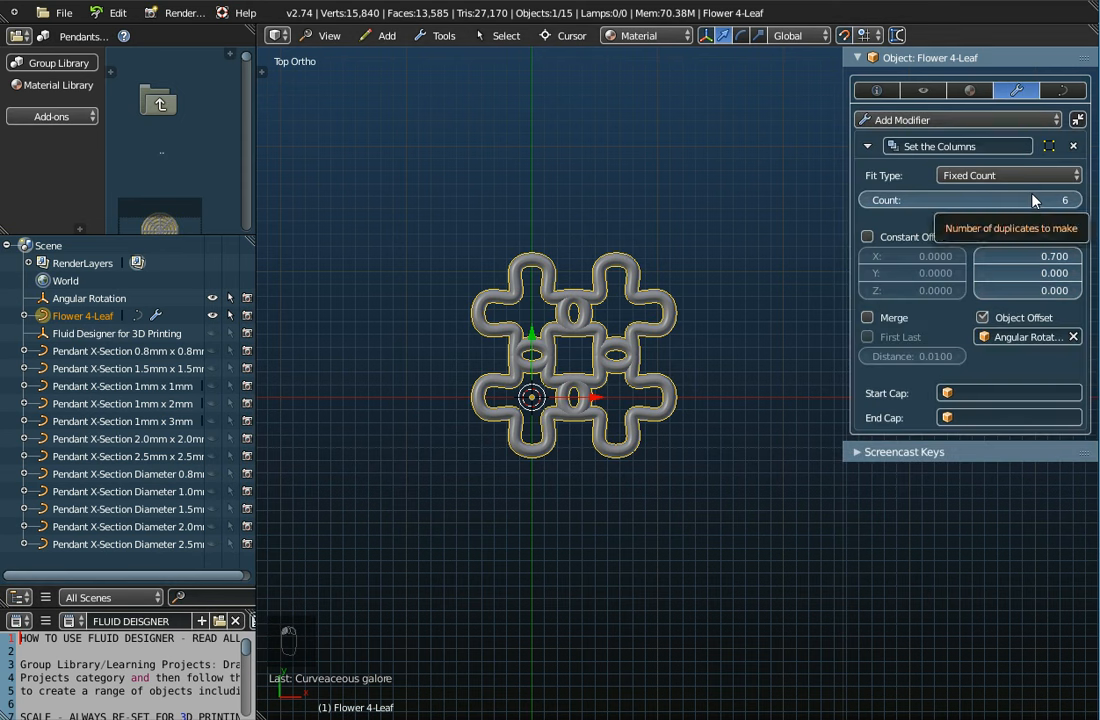
pyautogui.click(868, 202)
pyautogui.click(868, 202)
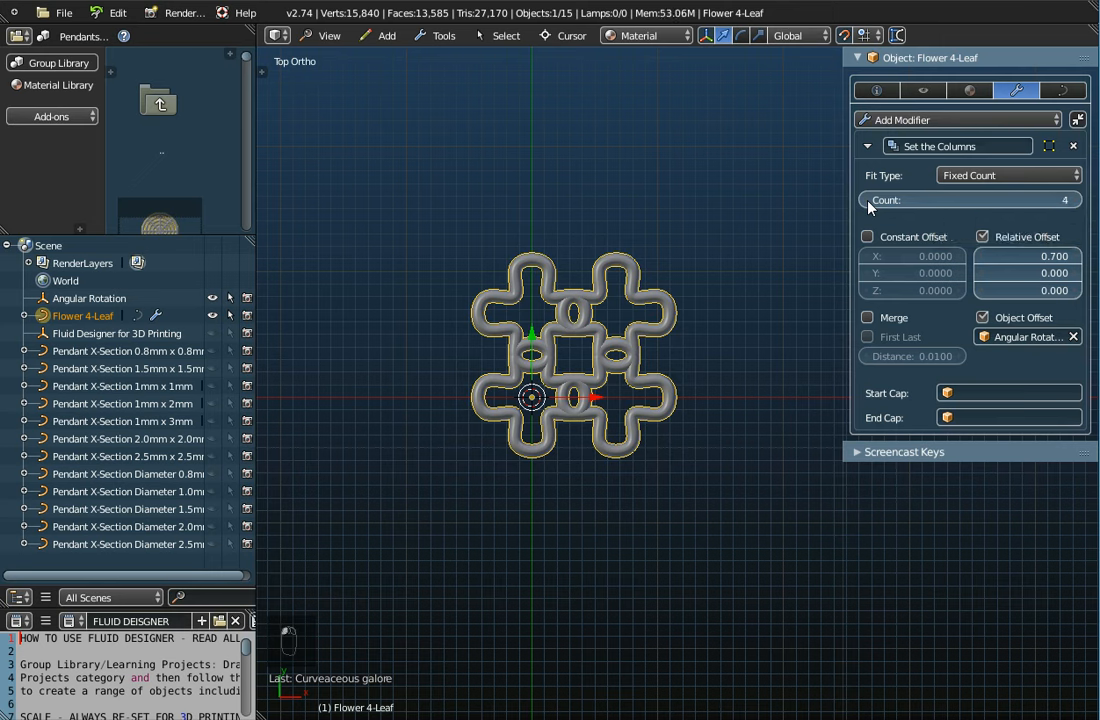
pyautogui.click(866, 201)
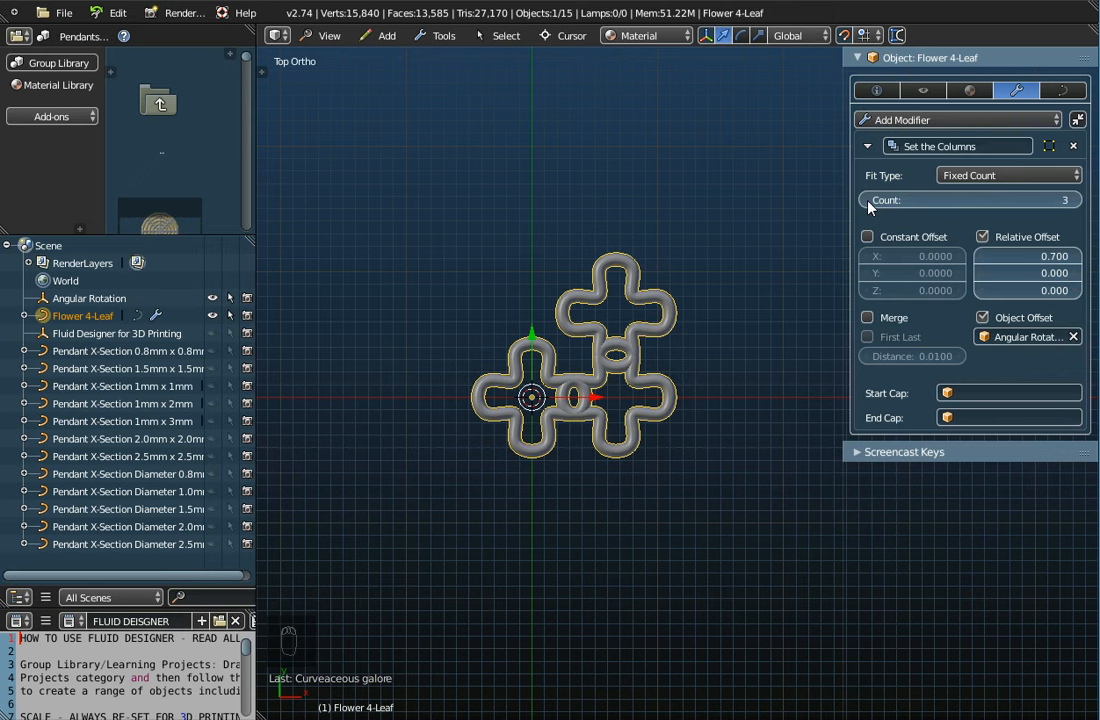
pyautogui.click(1073, 201)
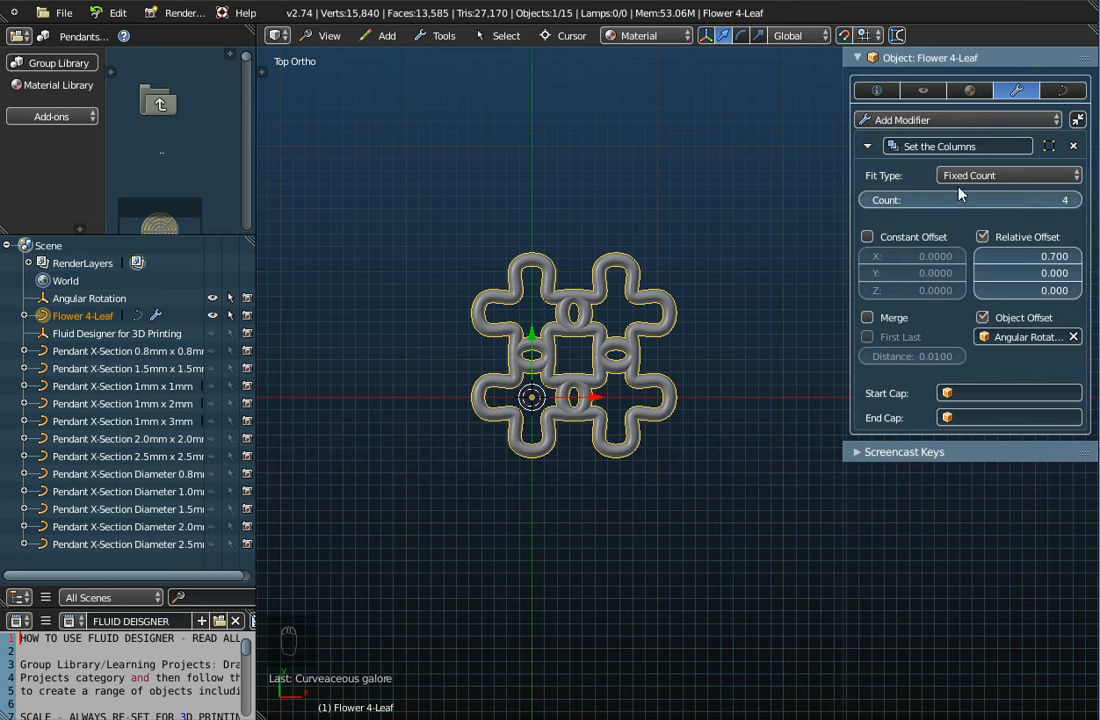
# Try array counts of 6 and 3, leave it at 4, and reselect Angular Rotation
pyautogui.click(1075, 200)
pyautogui.click(1075, 200)
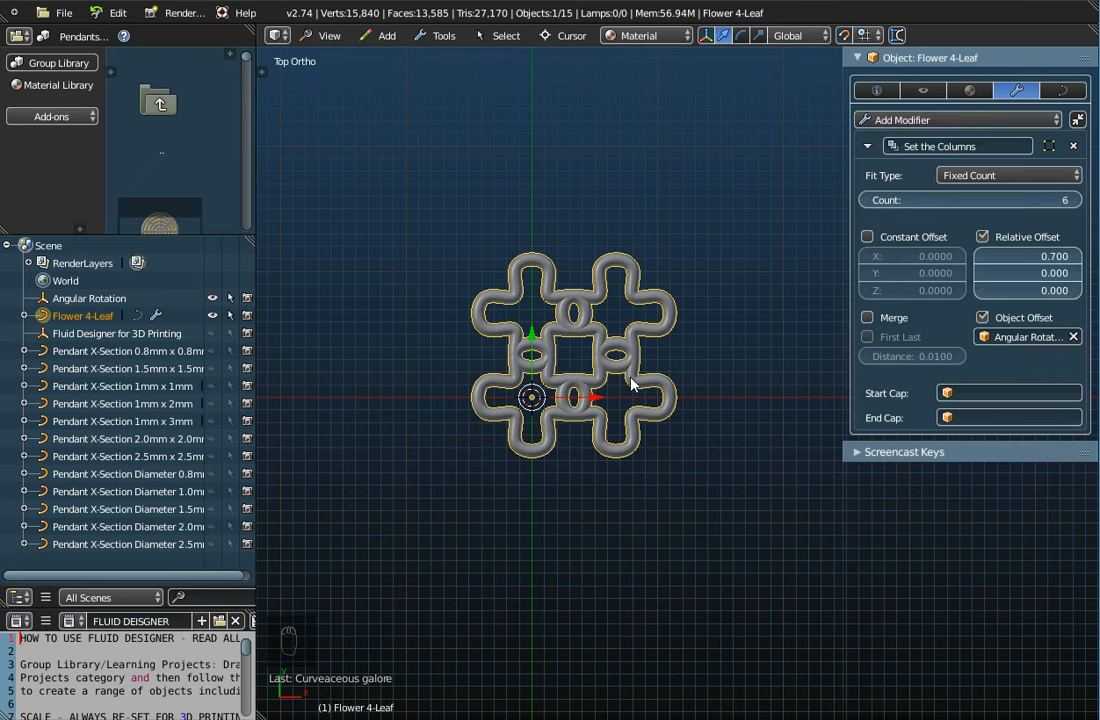
pyautogui.click(870, 204)
pyautogui.click(870, 204)
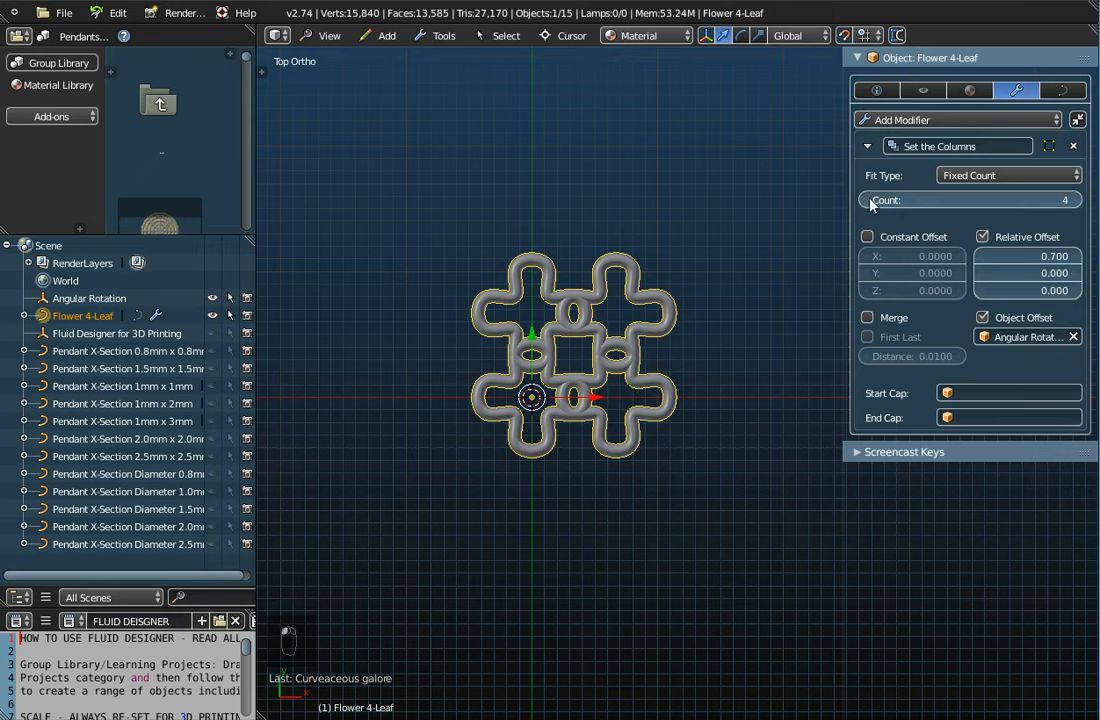
pyautogui.click(870, 204)
pyautogui.click(1070, 203)
pyautogui.click(870, 203)
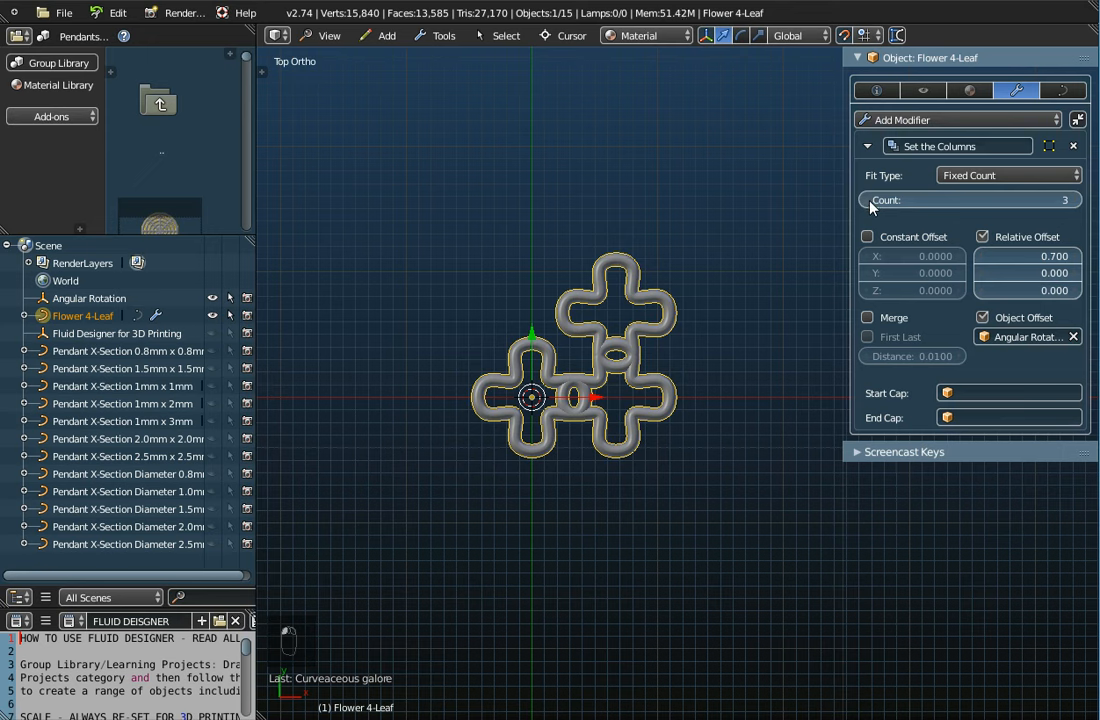
pyautogui.click(1068, 200)
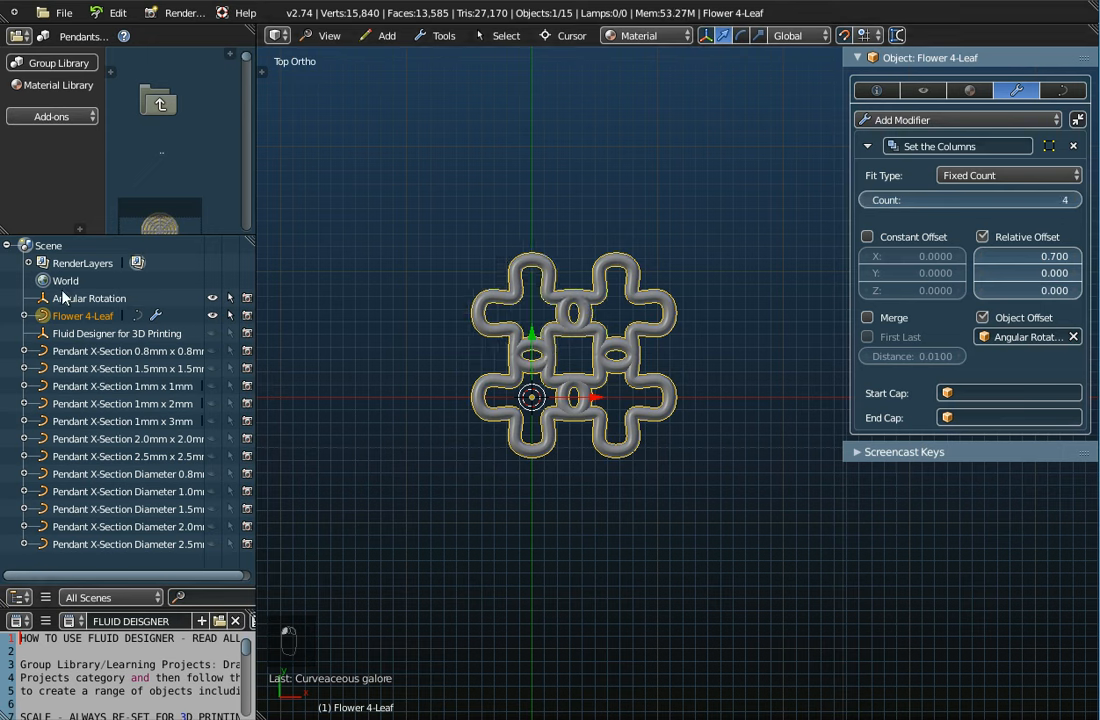
pyautogui.click(62, 298)
pyautogui.click(890, 90)
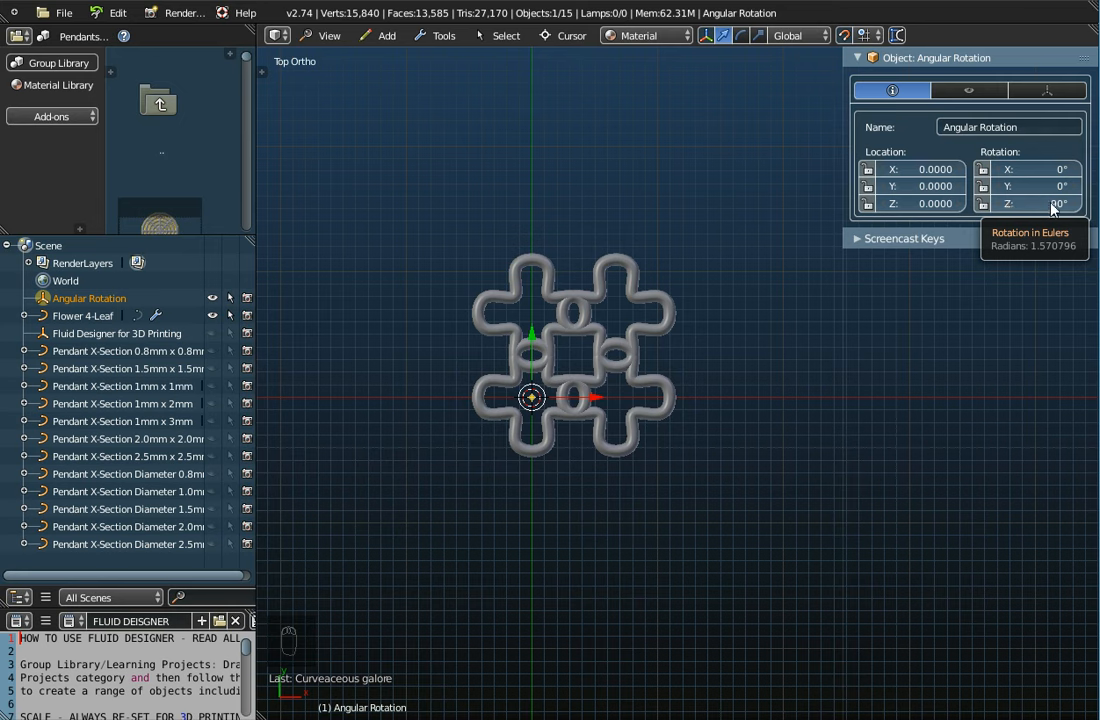
# Set the Angular Rotation helper's Z rotation to 120°
pyautogui.click(1048, 203)
pyautogui.write('120')
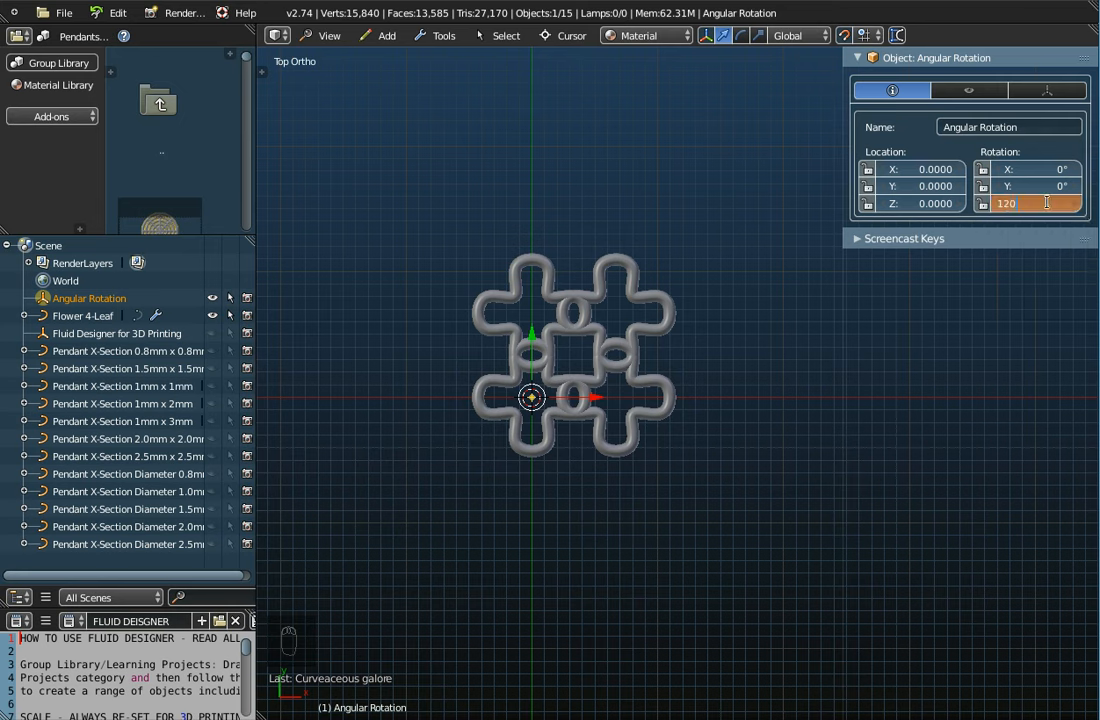
pyautogui.press('Return')
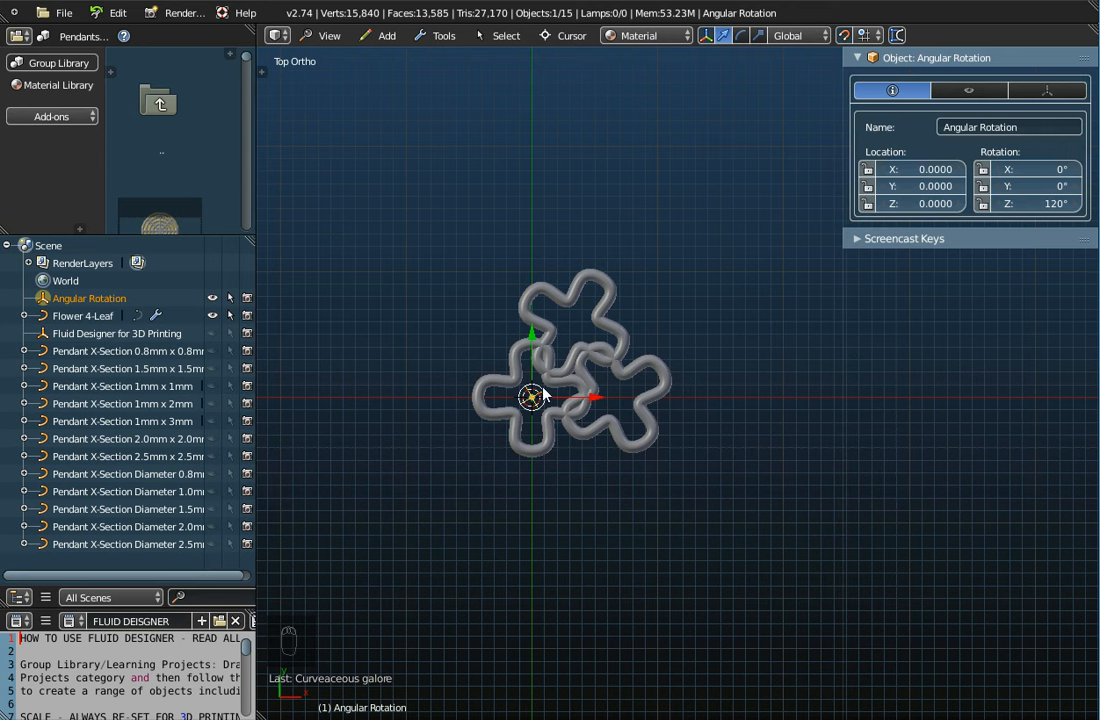
# Reduce the Flower 4-Leaf array to 3 copies, then show Angular Rotation's object settings
pyautogui.click(85, 315)
pyautogui.click(1012, 91)
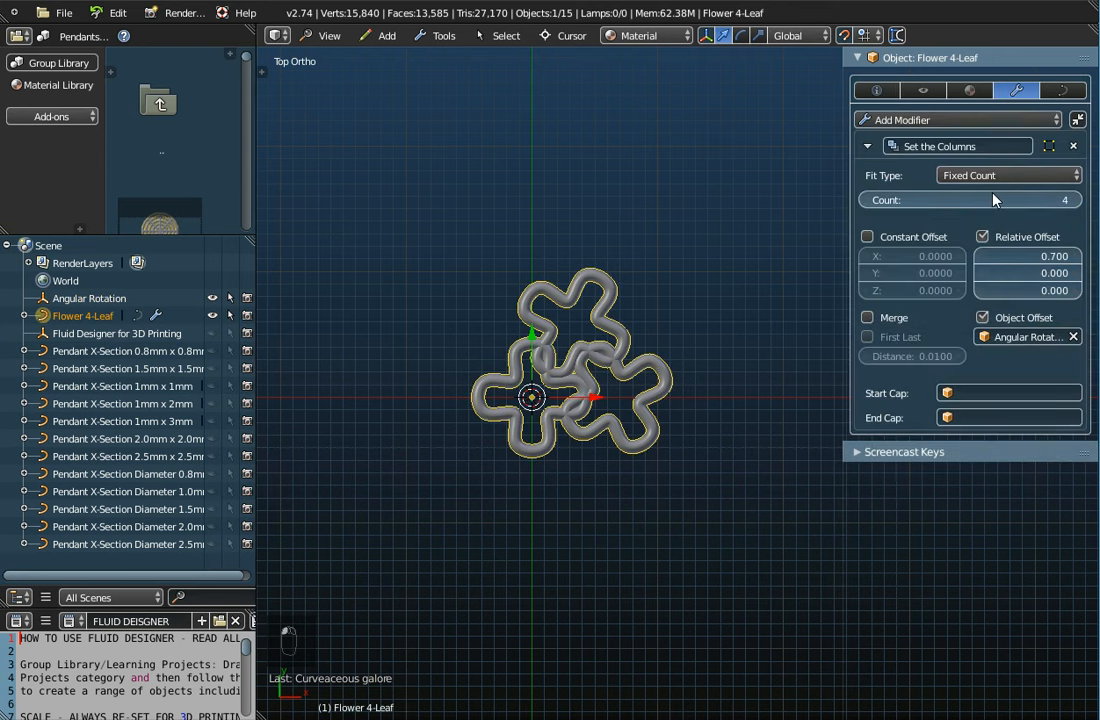
pyautogui.click(869, 201)
pyautogui.click(99, 305)
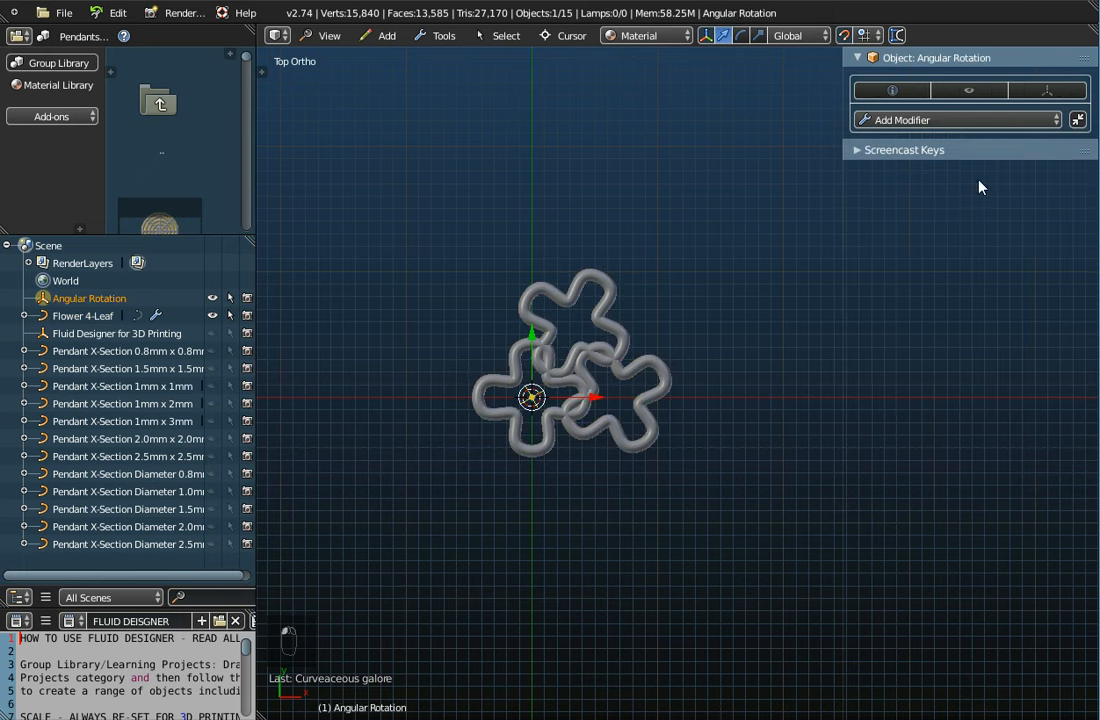
pyautogui.click(893, 91)
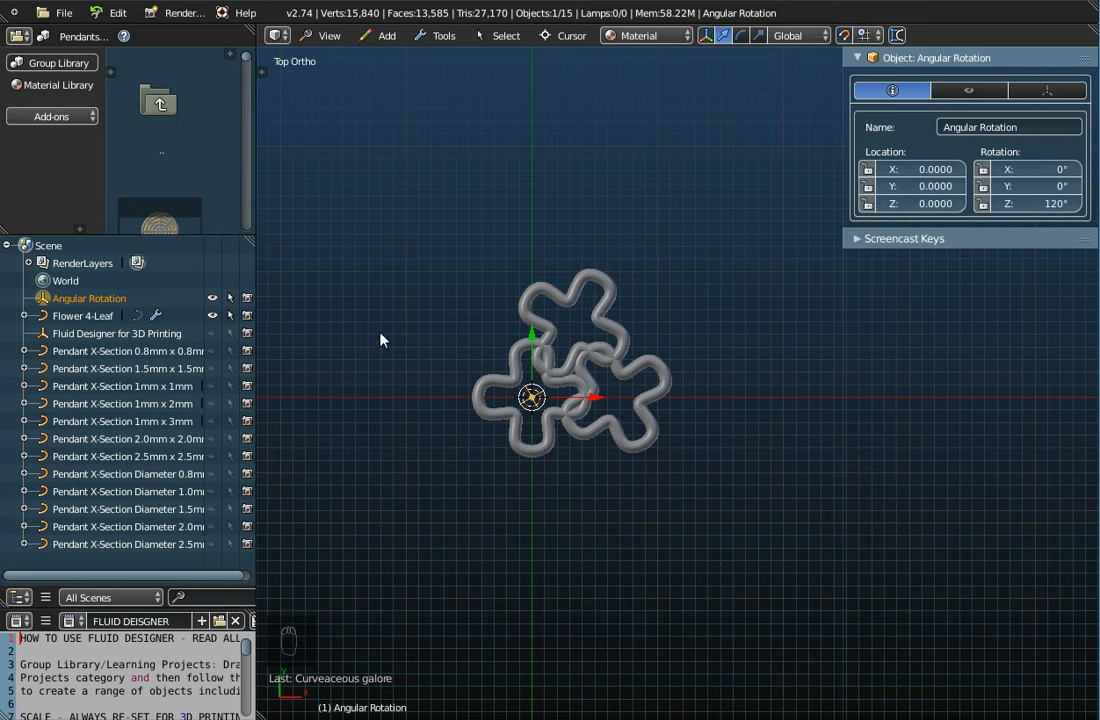
# Set the Angular Rotation's Z rotation to 60°
pyautogui.click(1035, 203)
pyautogui.write('60')
pyautogui.press('Return')
# Set the Flower 4-Leaf array count to 3 and turn off Object Offset for a straight row
pyautogui.click(70, 318)
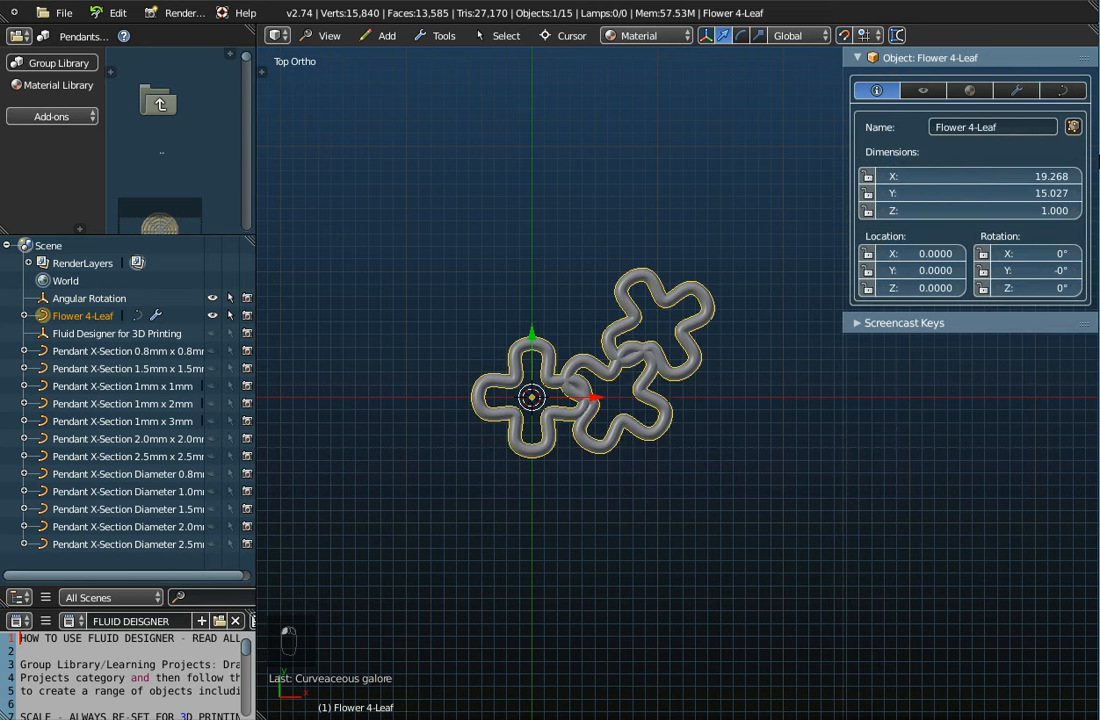
pyautogui.click(1017, 90)
pyautogui.click(1076, 201)
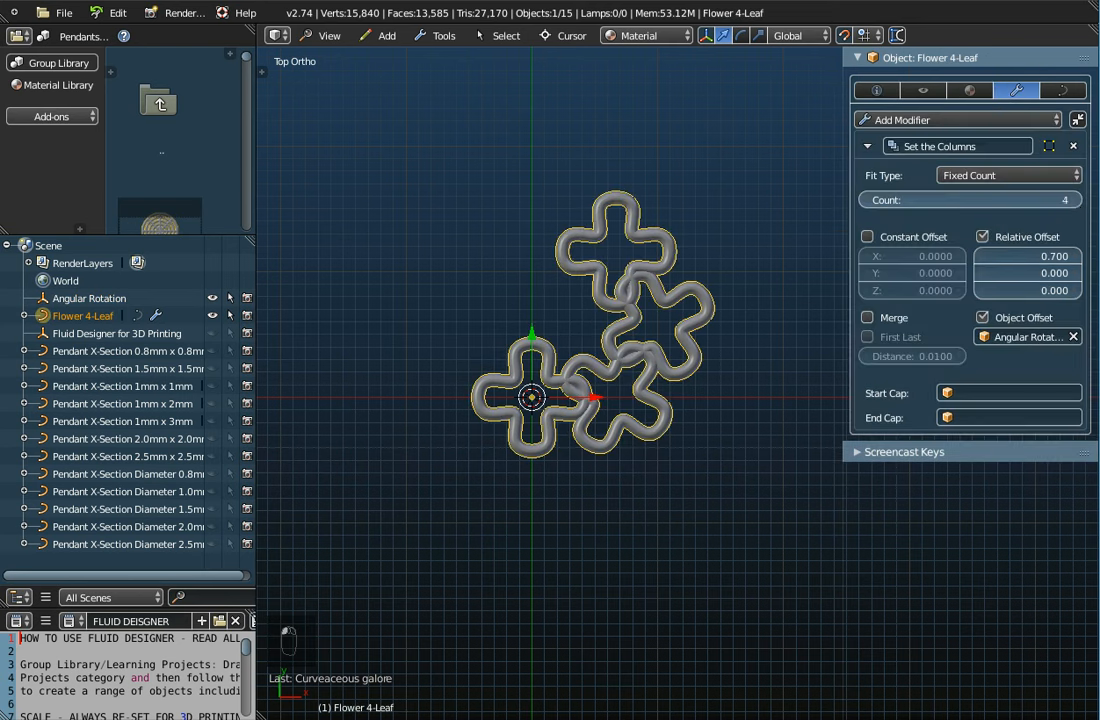
pyautogui.click(1076, 201)
pyautogui.click(1076, 201)
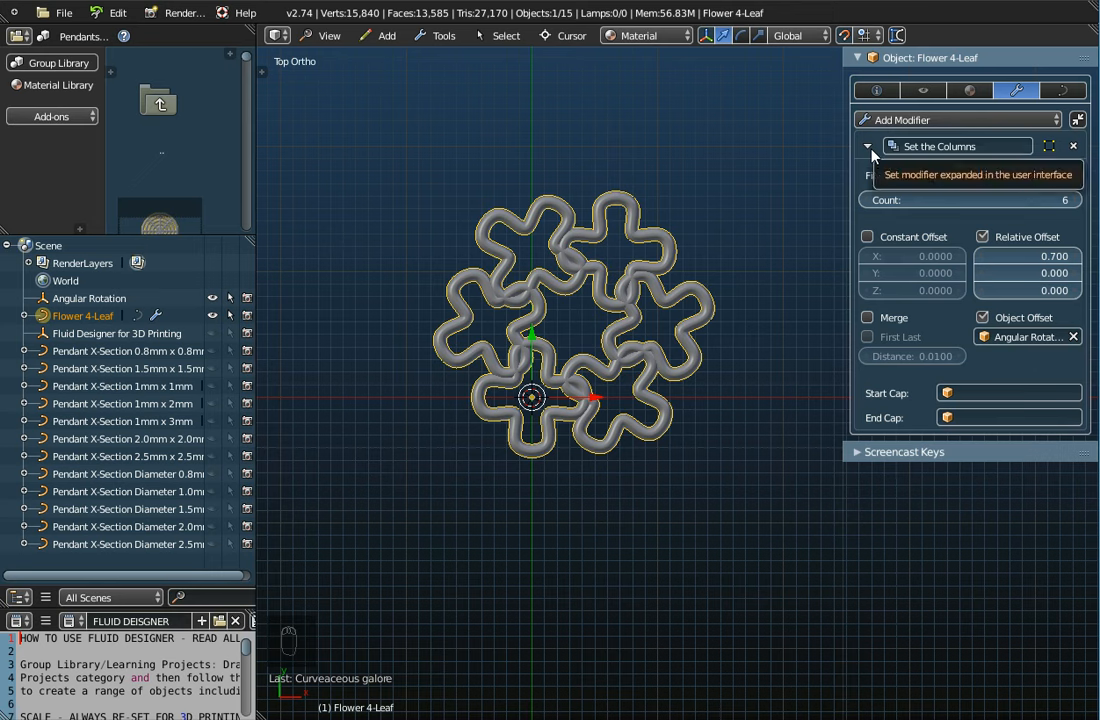
pyautogui.moveTo(878, 200); pyautogui.dragTo(845, 200)
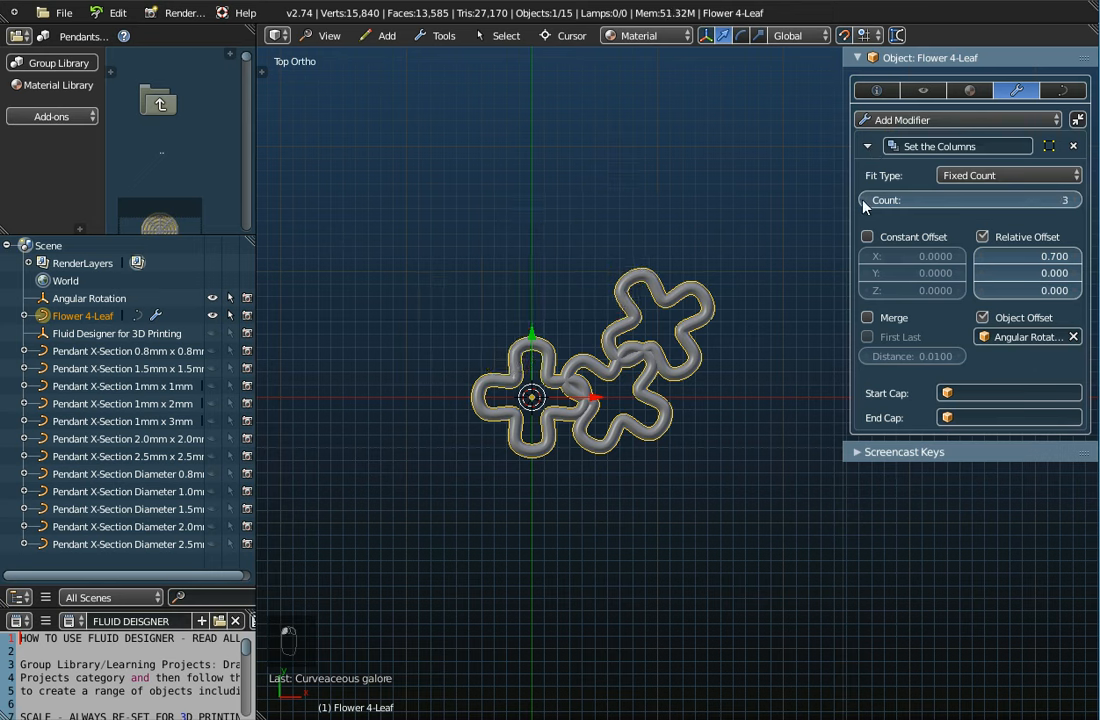
pyautogui.click(984, 319)
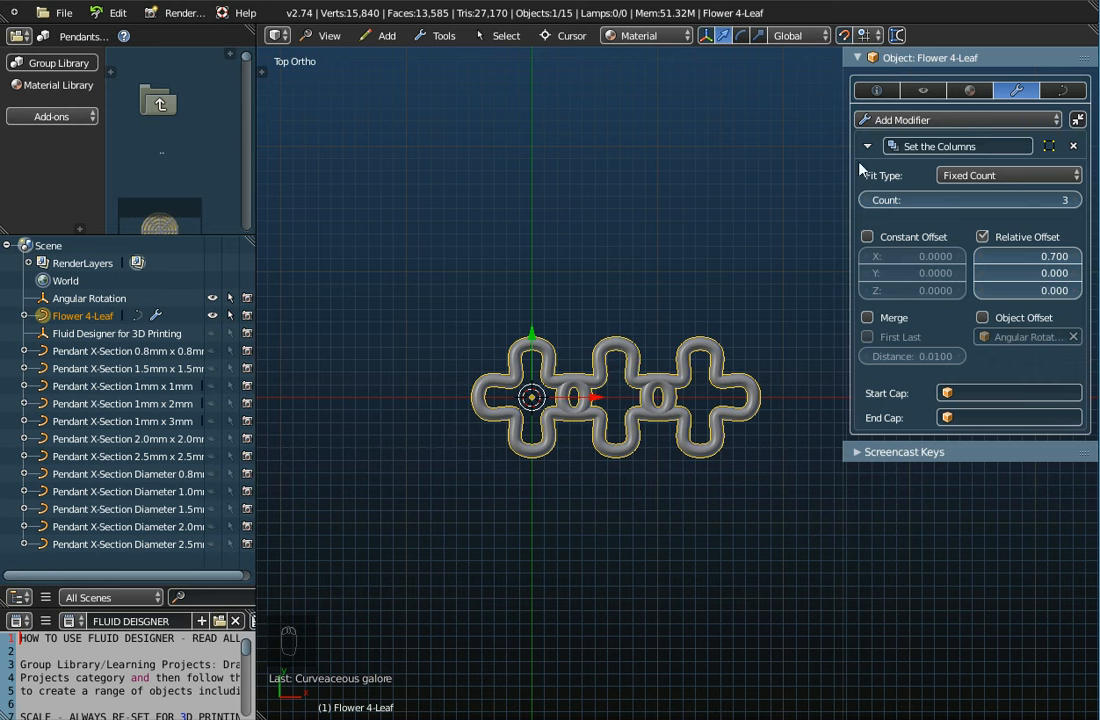
# Add a second Array modifier to Flower 4-Leaf with relative offset X 0 and Y 0.7
pyautogui.click(877, 121)
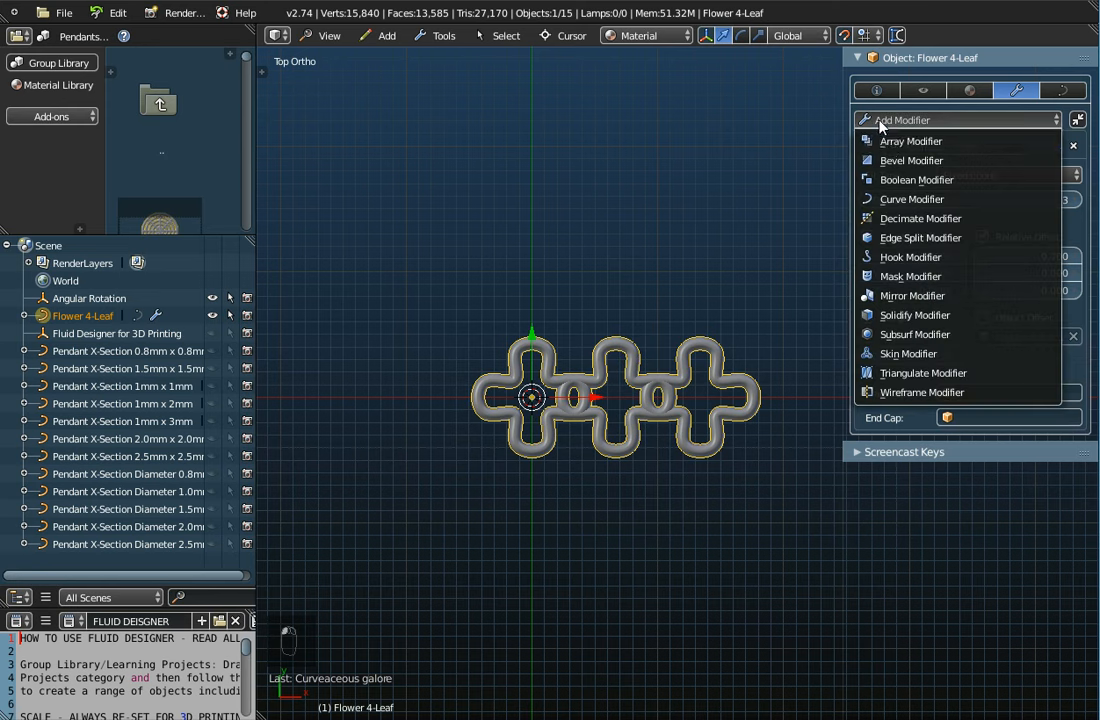
pyautogui.click(889, 142)
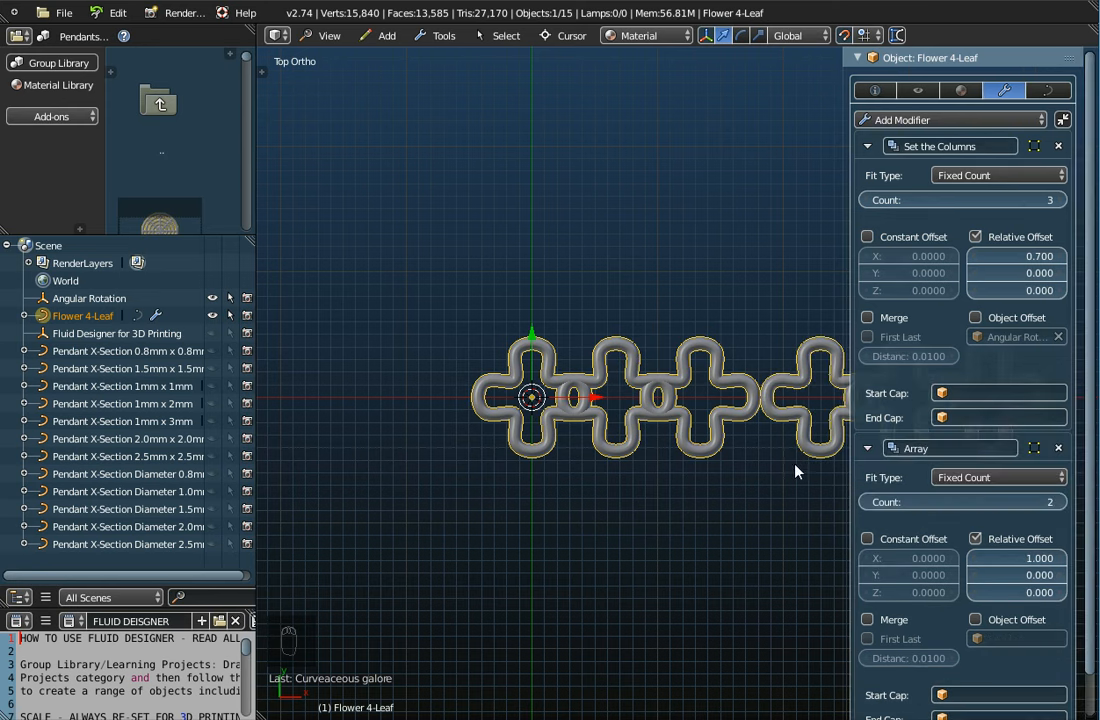
pyautogui.scroll(-2, 736, 496)
pyautogui.keyDown('shift'); pyautogui.moveTo(744, 552); pyautogui.dragTo(525, 523, button='middle'); pyautogui.keyUp('shift')
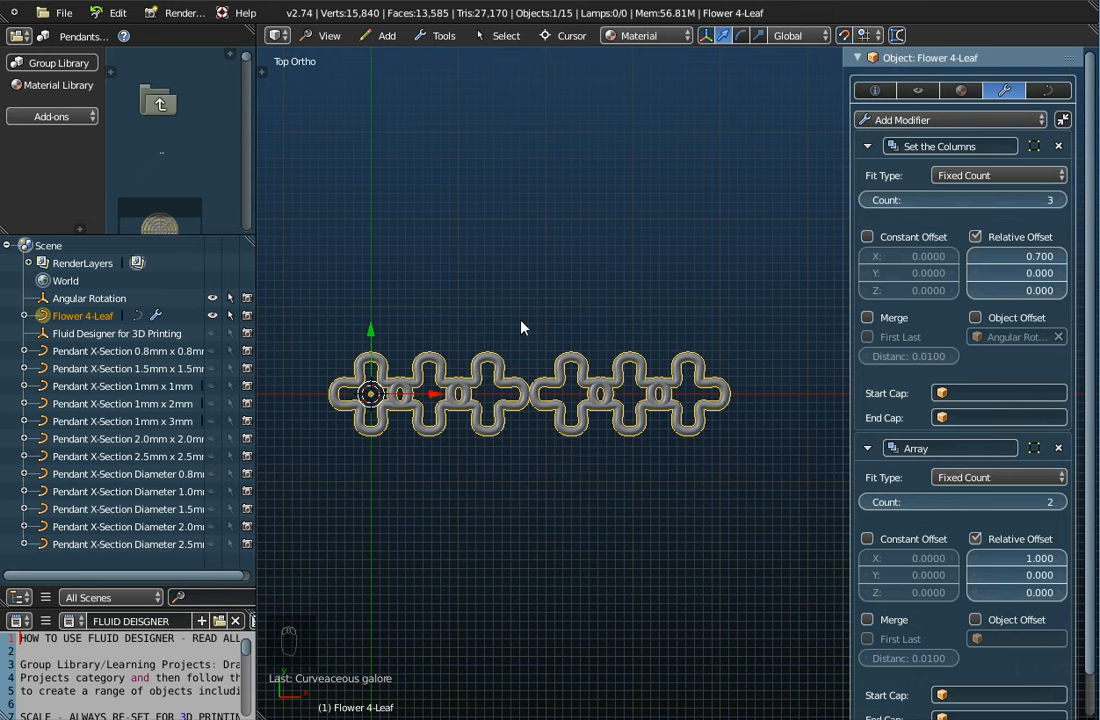
pyautogui.moveTo(975, 567); pyautogui.dragTo(975, 567)
pyautogui.click(974, 560)
pyautogui.click(974, 560)
pyautogui.click(974, 560)
pyautogui.click(974, 560)
pyautogui.click(1017, 559)
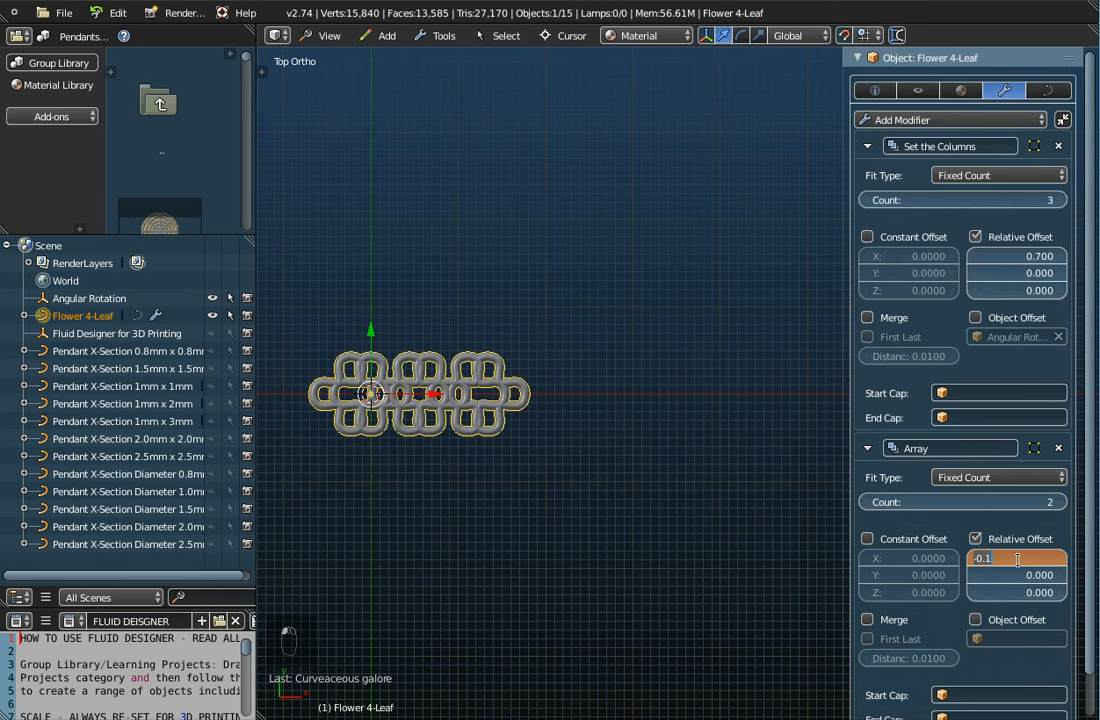
pyautogui.write('0')
pyautogui.press('Return')
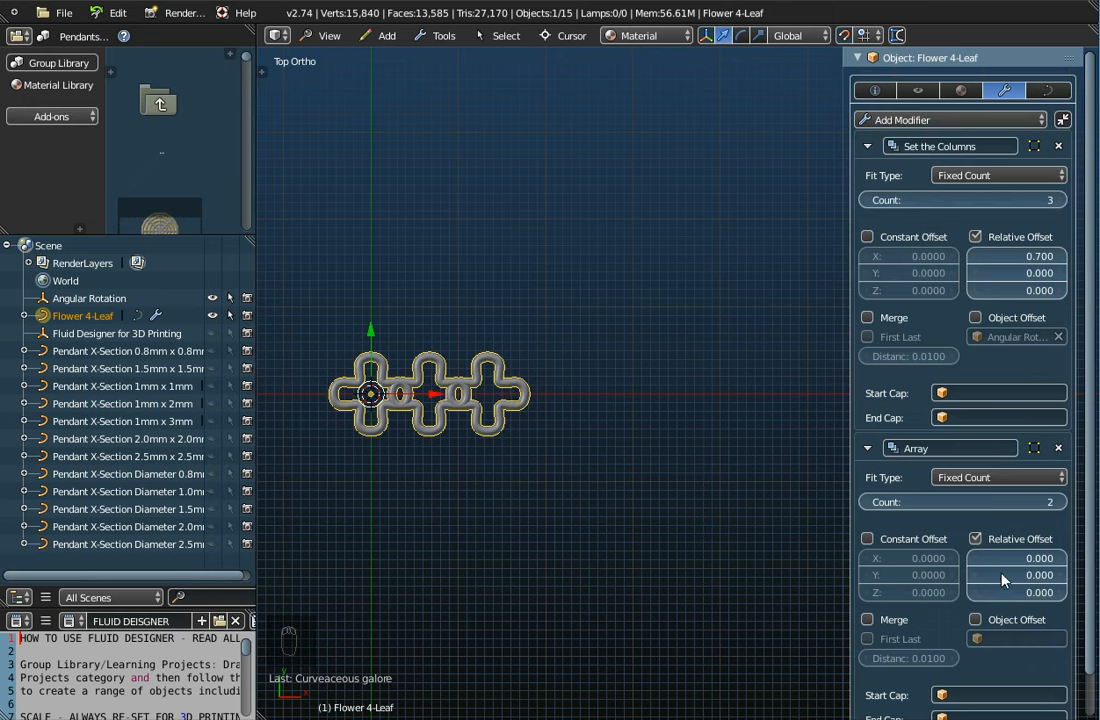
pyautogui.moveTo(1064, 578); pyautogui.dragTo(1061, 583)
pyautogui.click(971, 576)
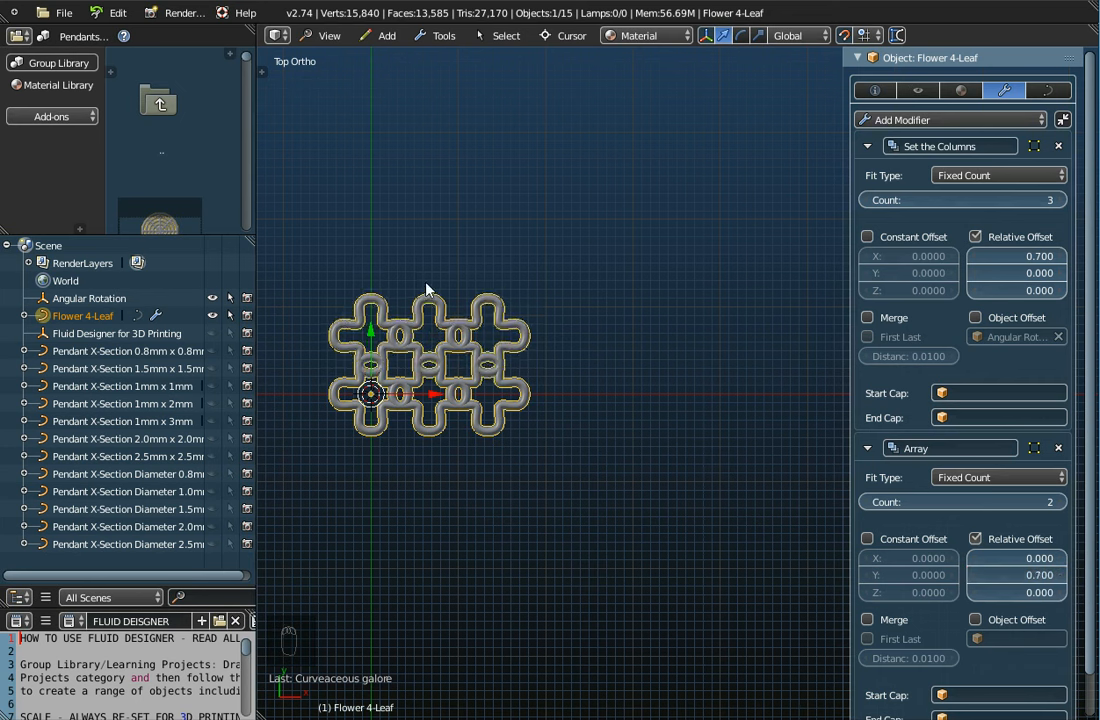
# Give the second array a count of 4, name it 'Set the Rows' and collapse it
pyautogui.keyDown('shift'); pyautogui.moveTo(477, 307); pyautogui.dragTo(563, 297, button='middle'); pyautogui.keyUp('shift')
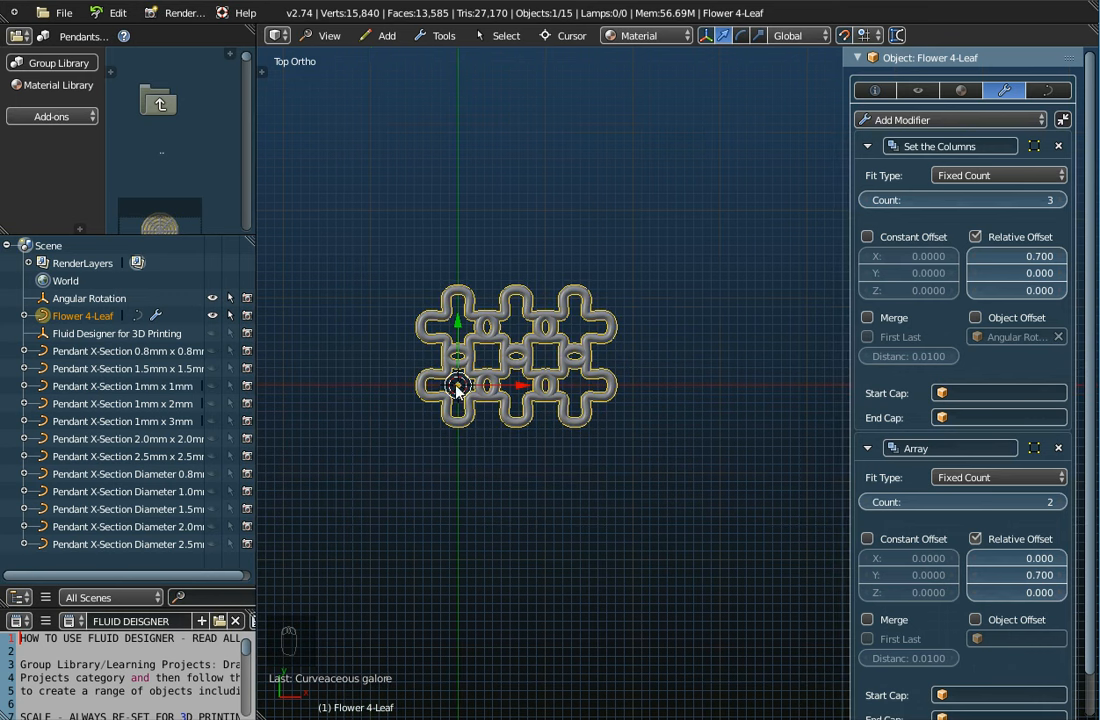
pyautogui.click(1059, 506)
pyautogui.click(1059, 506)
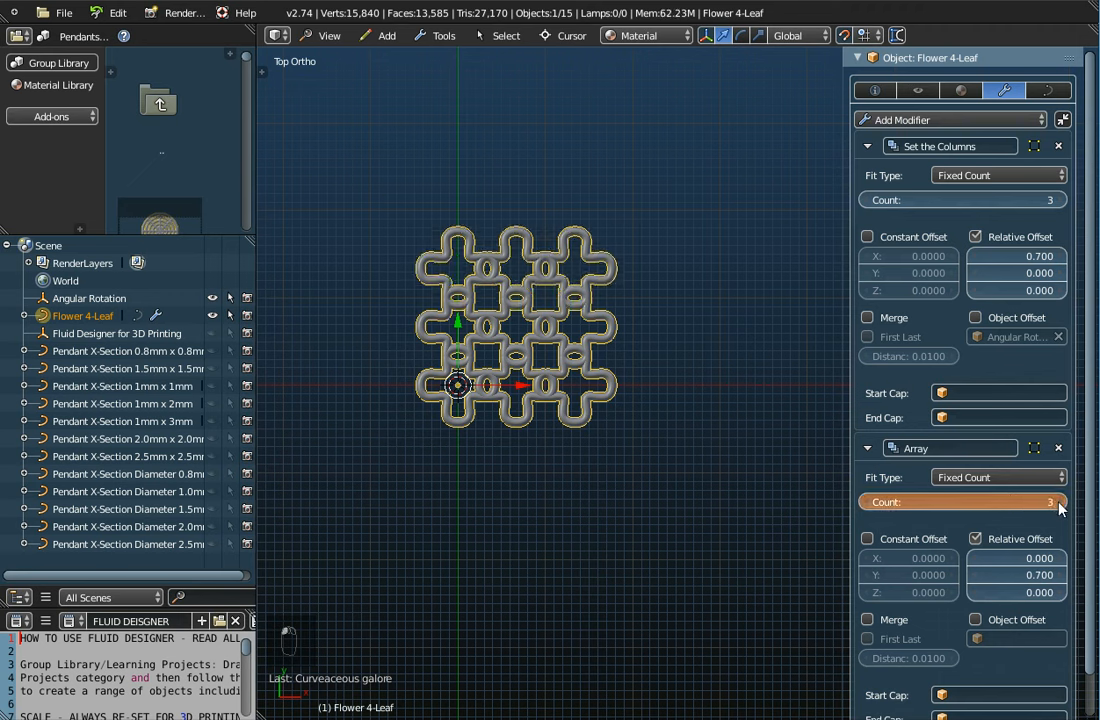
pyautogui.click(915, 450)
pyautogui.write('S')
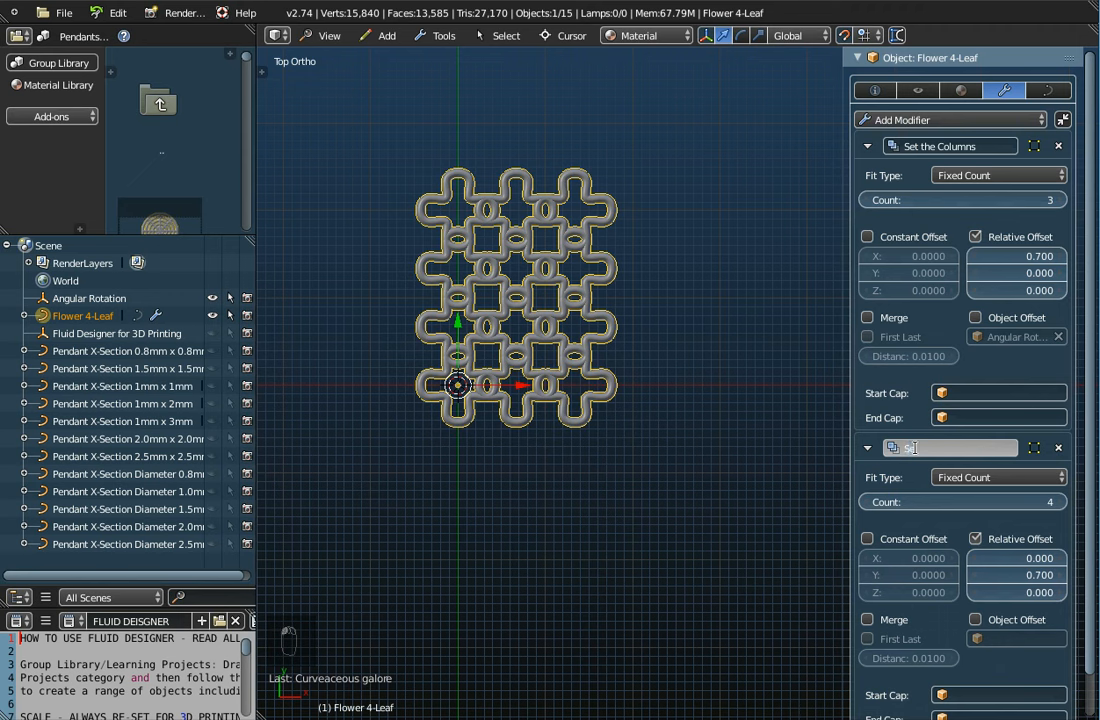
pyautogui.write('et the Rows')
pyautogui.press('Return')
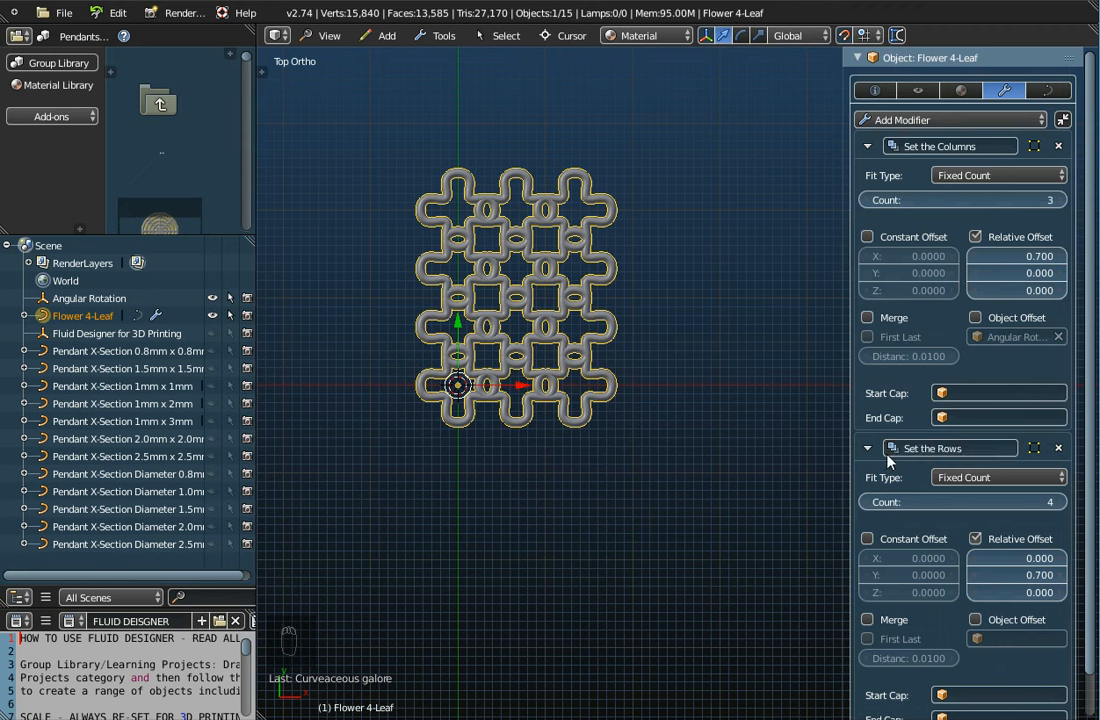
pyautogui.click(867, 448)
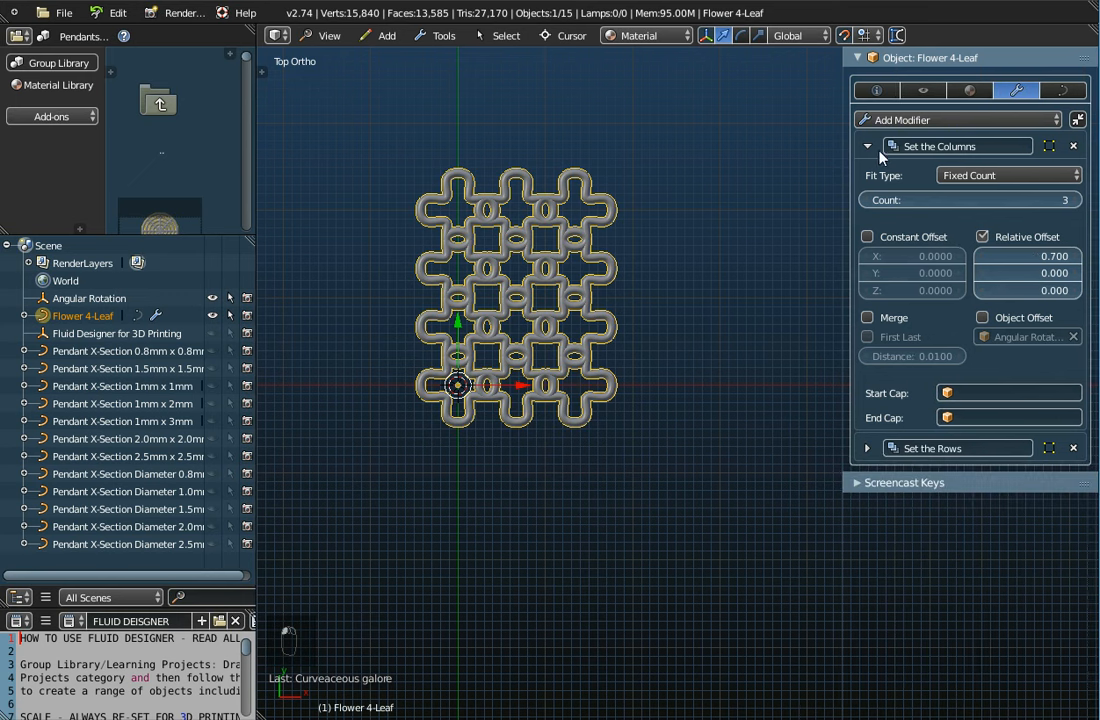
# Lower the Set the Rows count to 2 for a 3-by-2 grid and enlarge the file browser
pyautogui.click(868, 147)
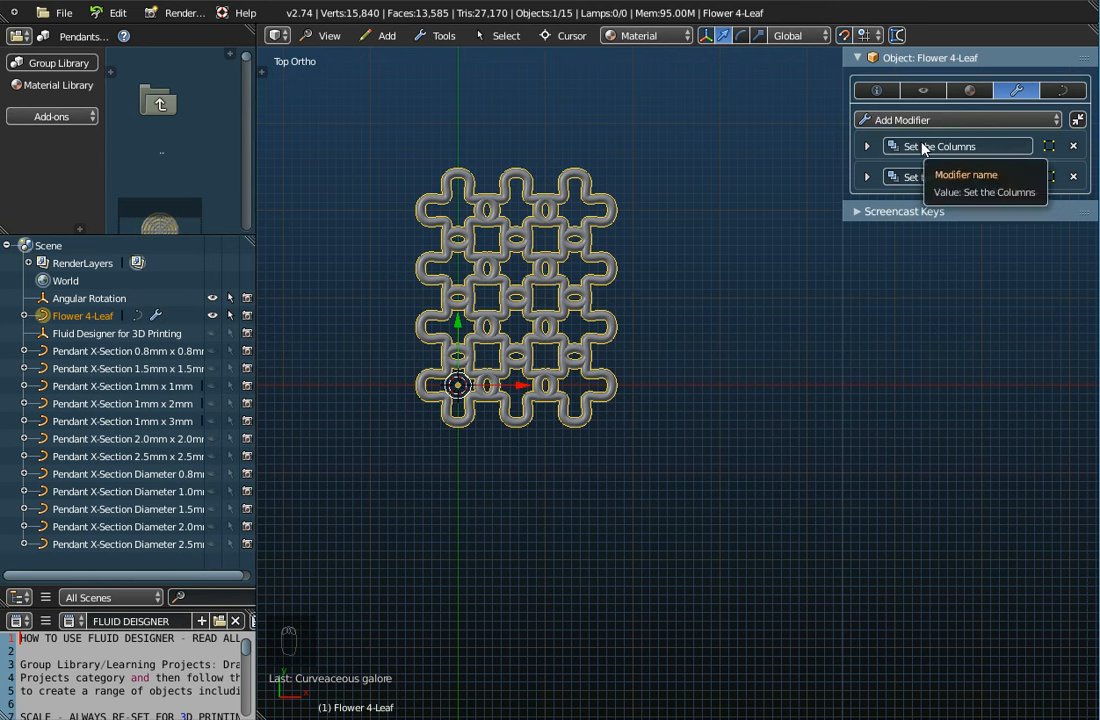
pyautogui.click(867, 176)
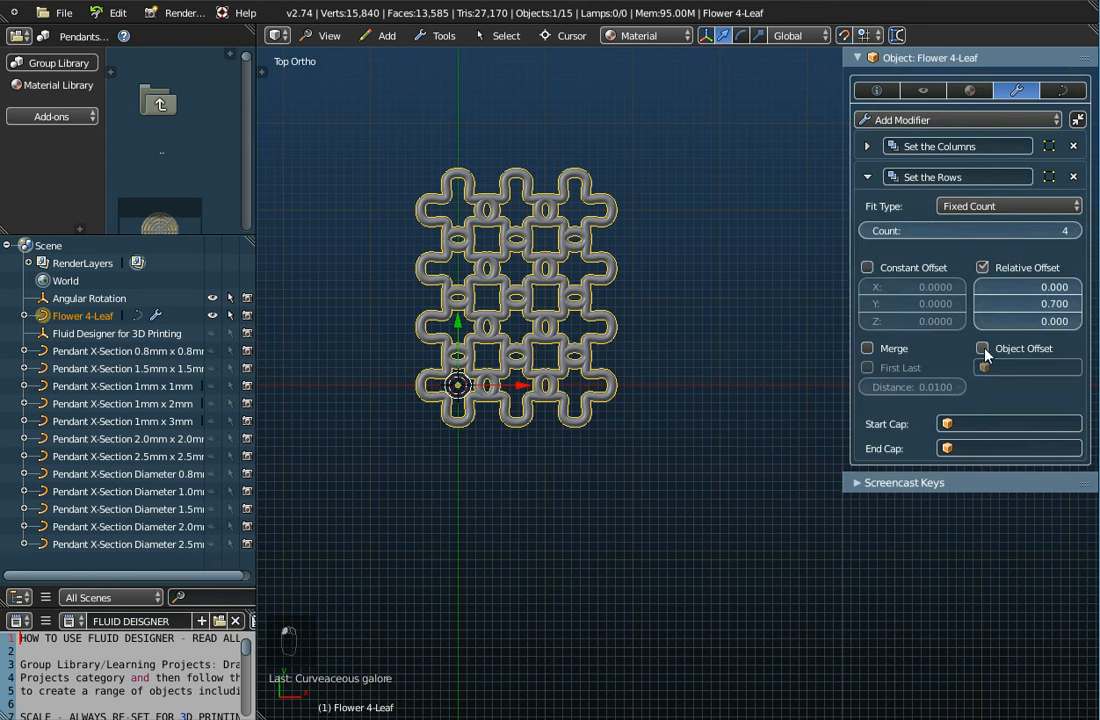
pyautogui.click(869, 231)
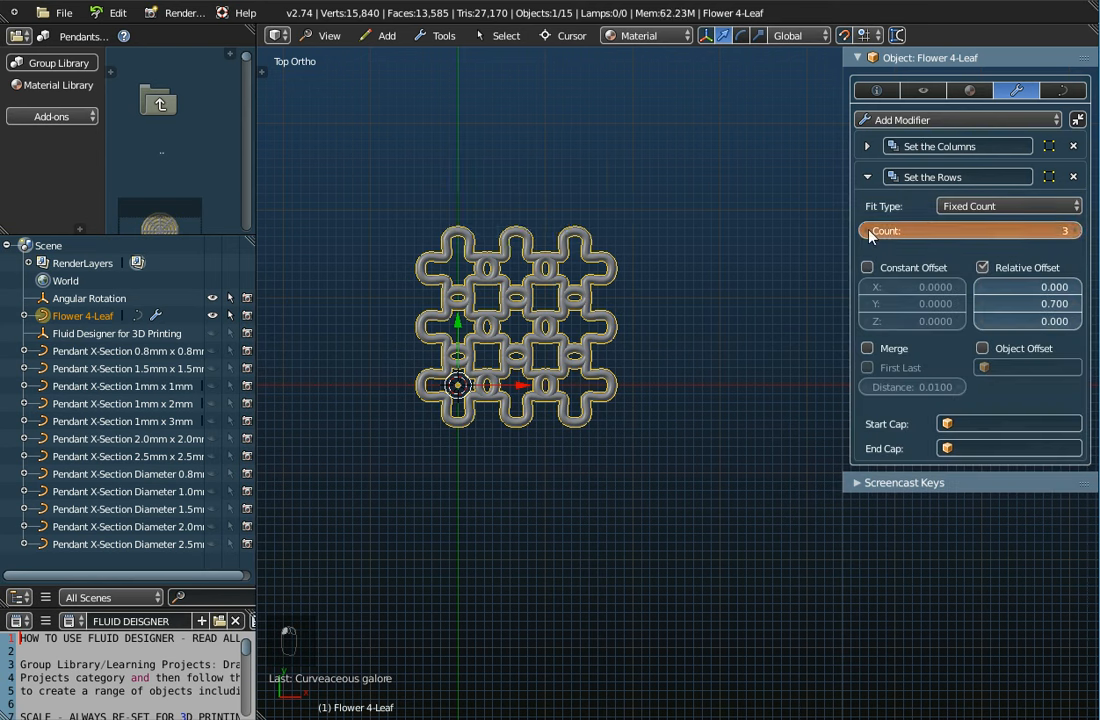
pyautogui.click(869, 231)
pyautogui.click(867, 177)
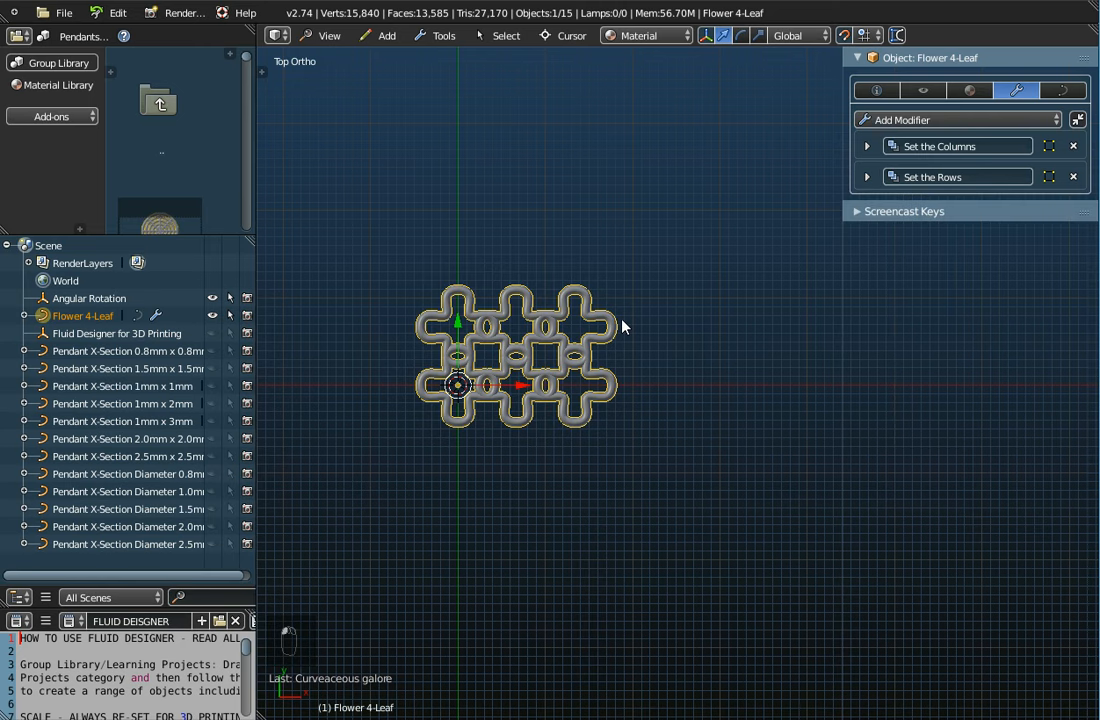
pyautogui.scroll(3, 454, 385)
pyautogui.moveTo(238, 234); pyautogui.dragTo(224, 461)
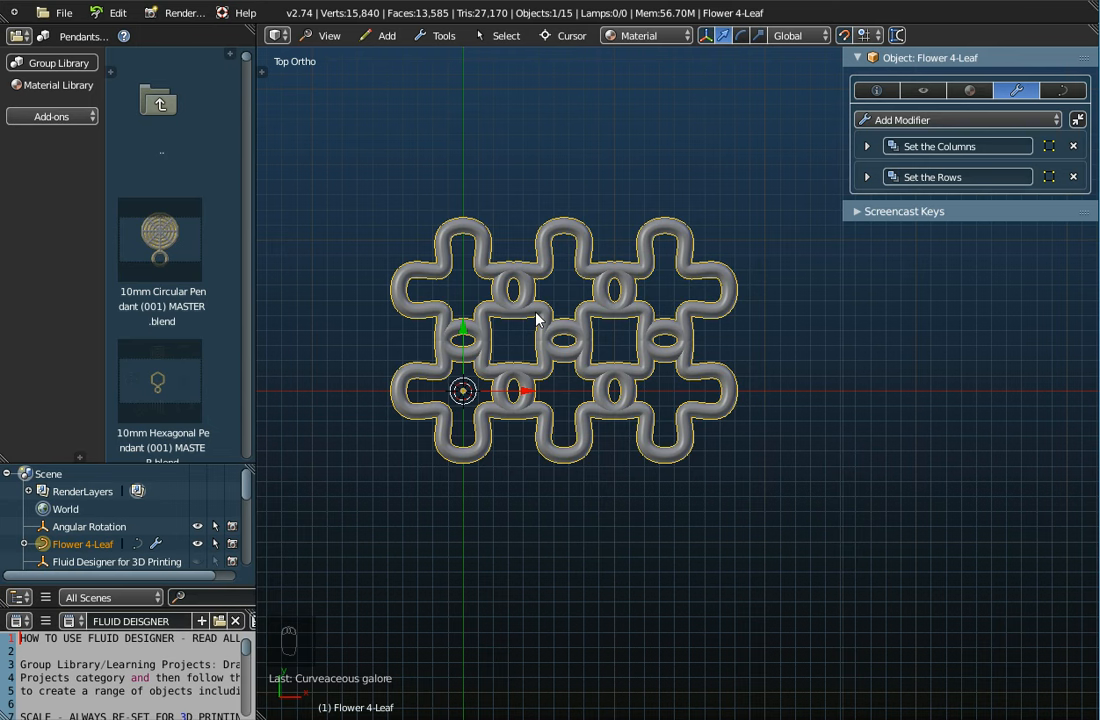
pyautogui.press('Home')
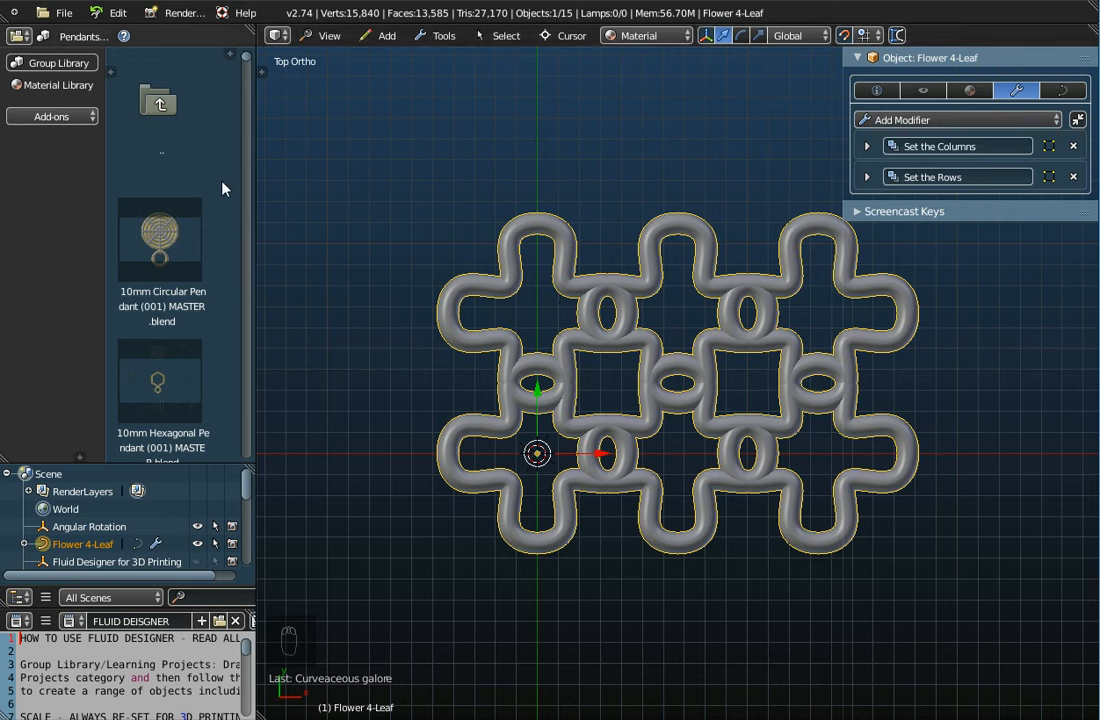
pyautogui.scroll(-3, 157, 320)
pyautogui.scroll(-10, 157, 322)
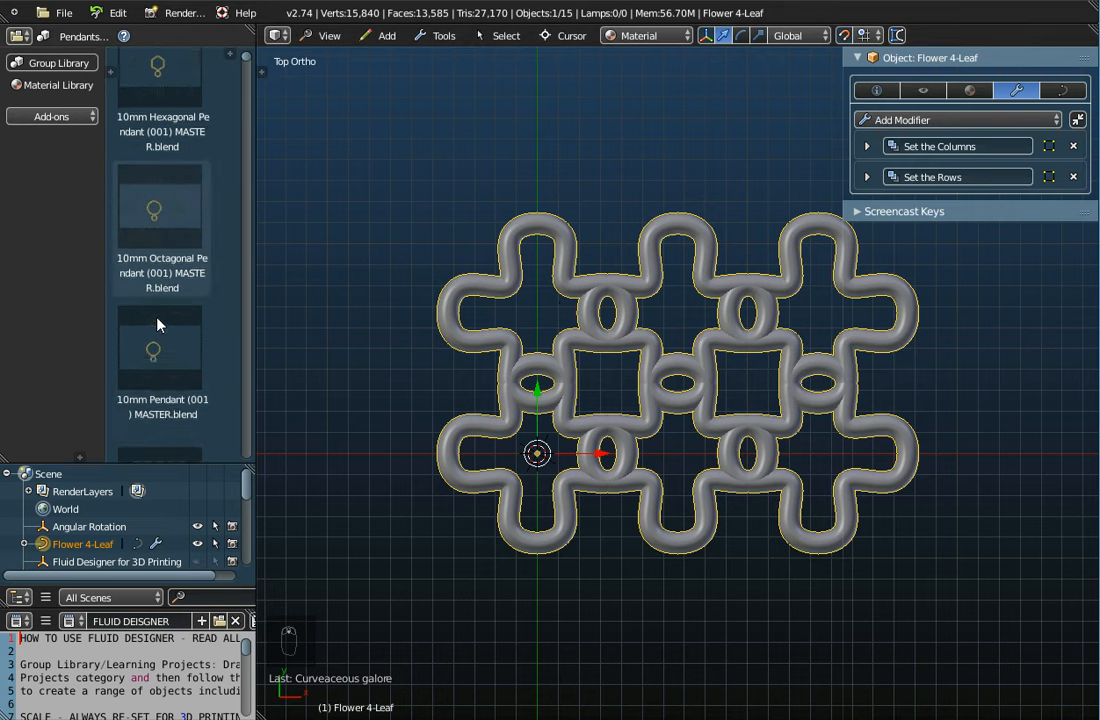
pyautogui.scroll(12, 157, 322)
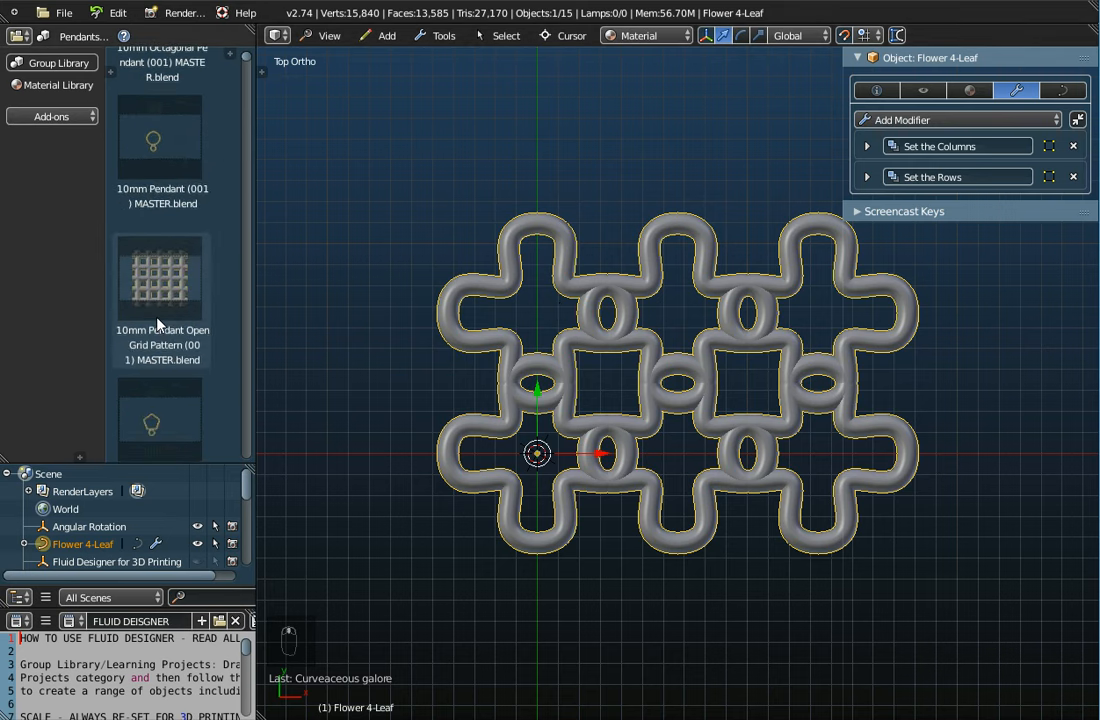
pyautogui.scroll(3, 157, 323)
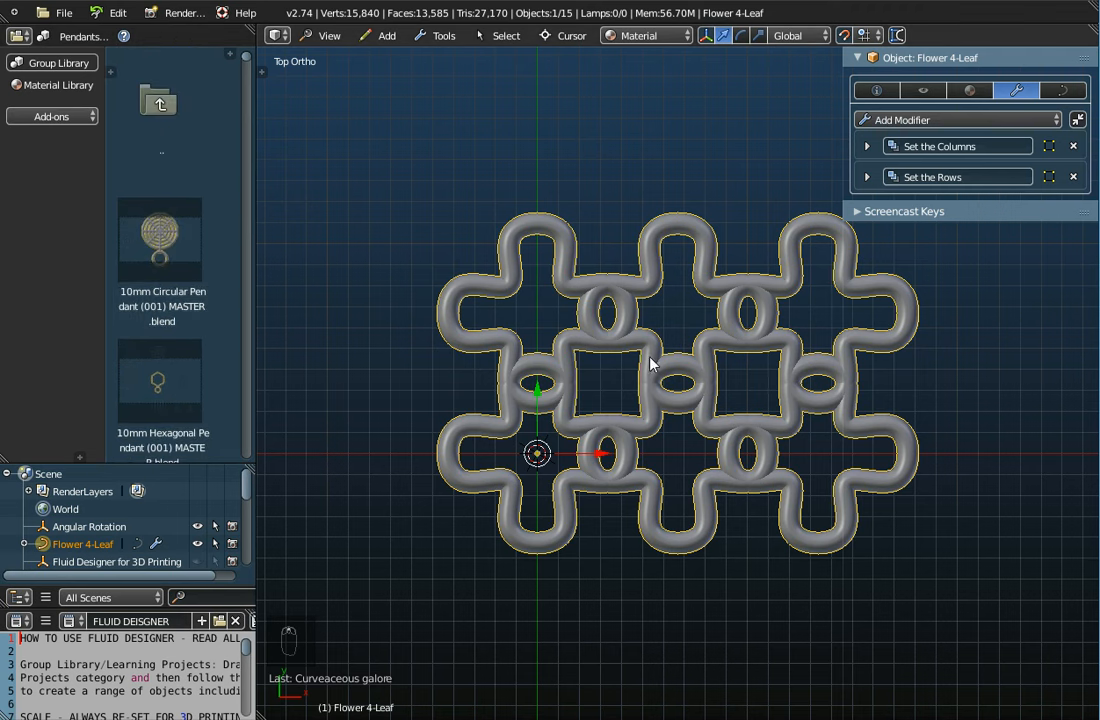
pyautogui.scroll(-6, 670, 376)
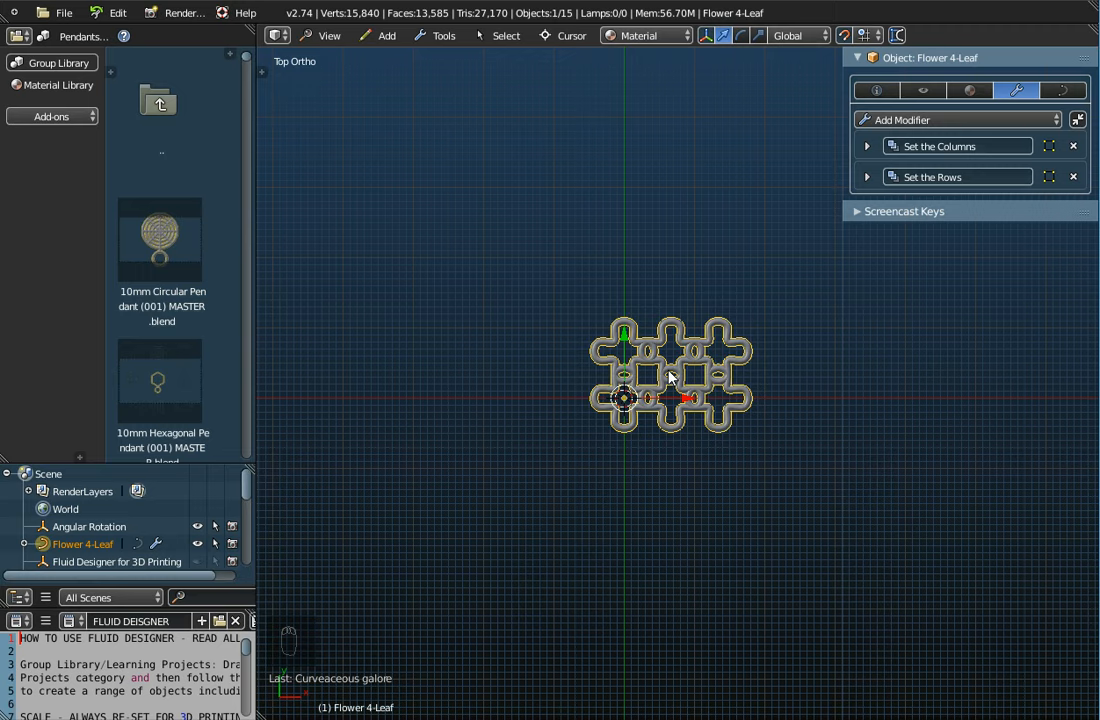
pyautogui.press('Home')
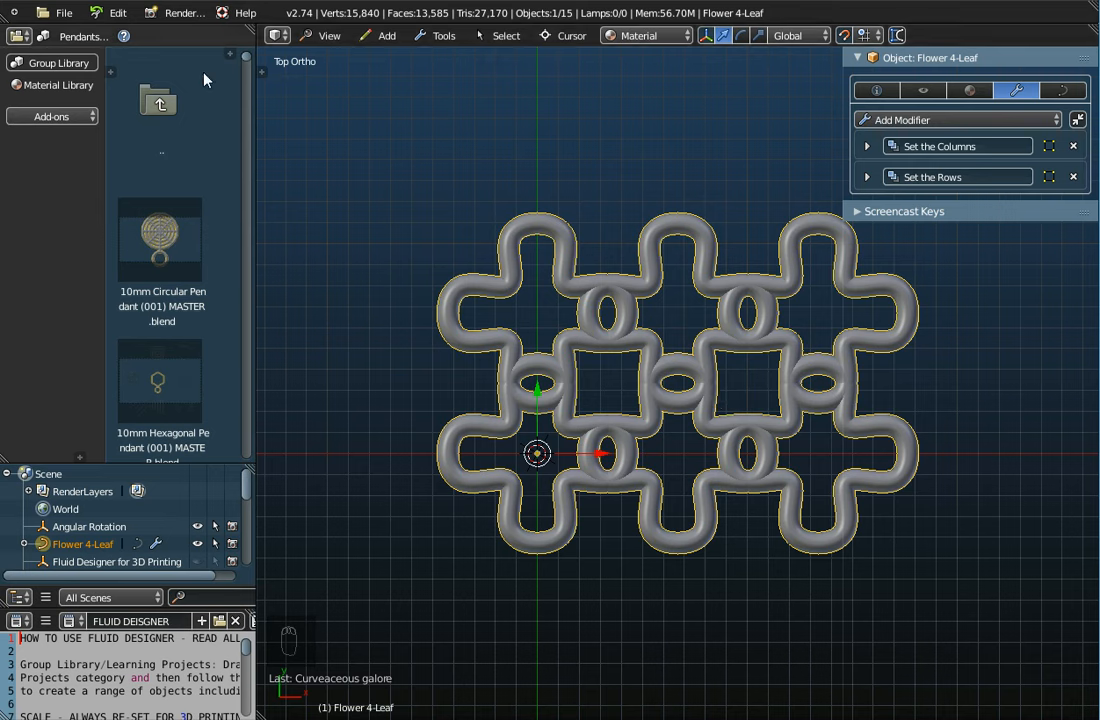
# Save the untitled file as 'My Flower Pendant.blend' into the Pendants library folder
pyautogui.click(58, 13)
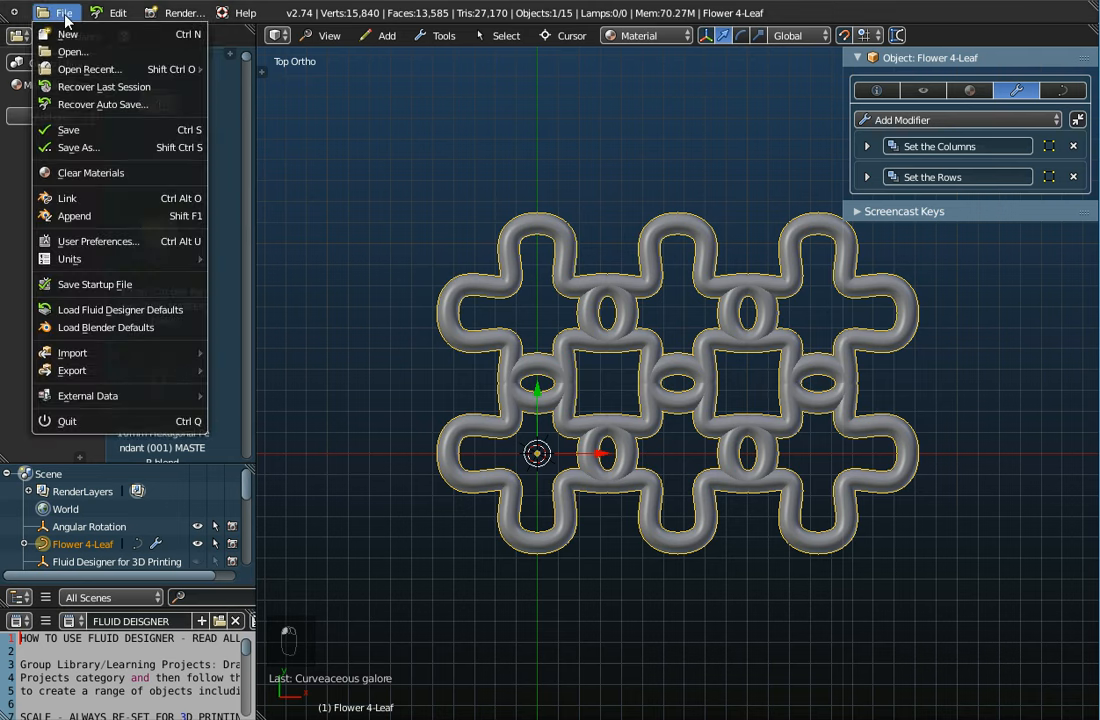
pyautogui.click(68, 131)
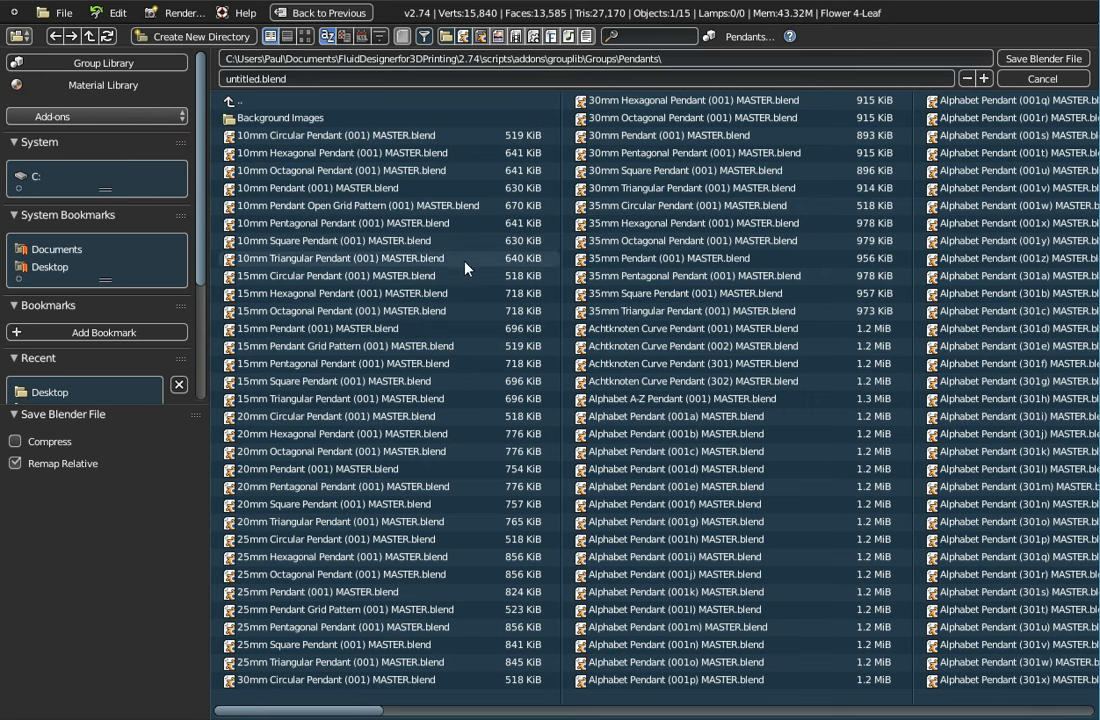
pyautogui.click(273, 80)
pyautogui.doubleClick(243, 78)
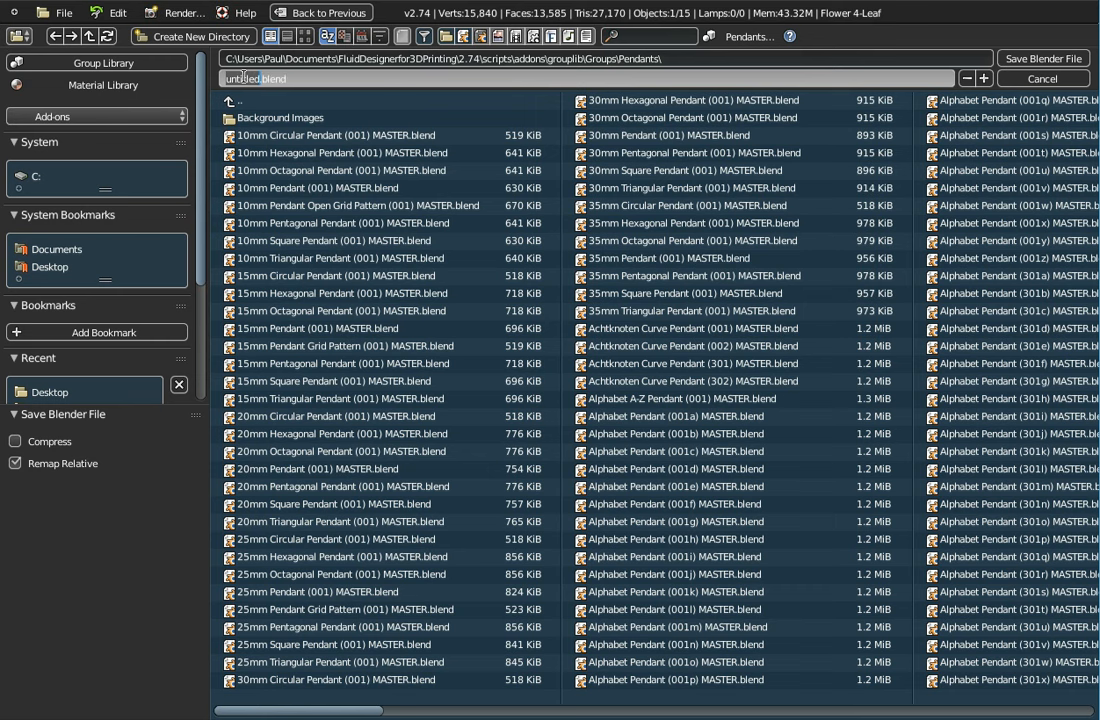
pyautogui.write('My flower Pen')
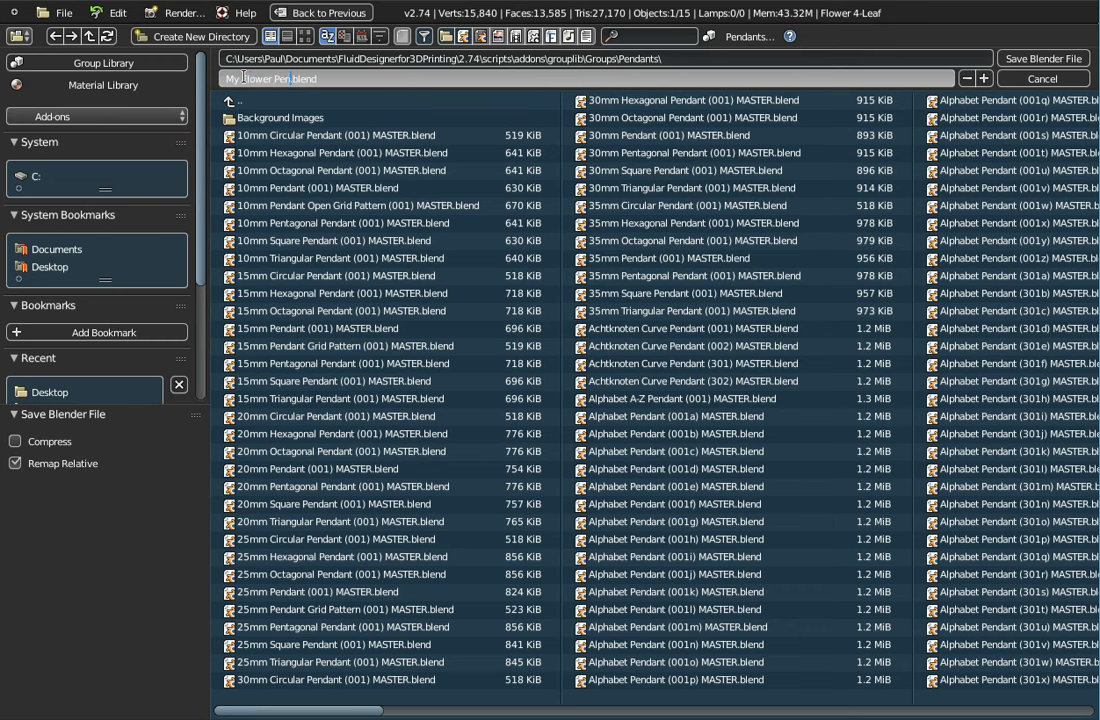
pyautogui.write('dant')
pyautogui.write('aaaa')
pyautogui.press('BackSpace')
pyautogui.press('BackSpace')
pyautogui.press('BackSpace')
pyautogui.press('BackSpace')
pyautogui.press('BackSpace')
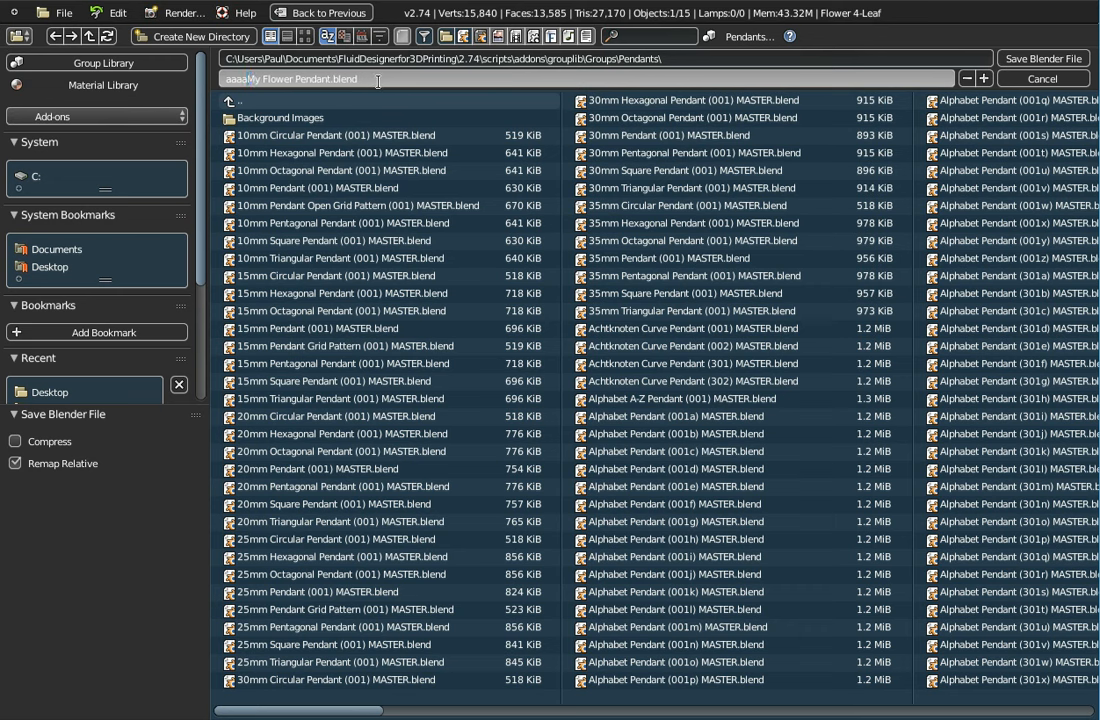
pyautogui.press('Return')
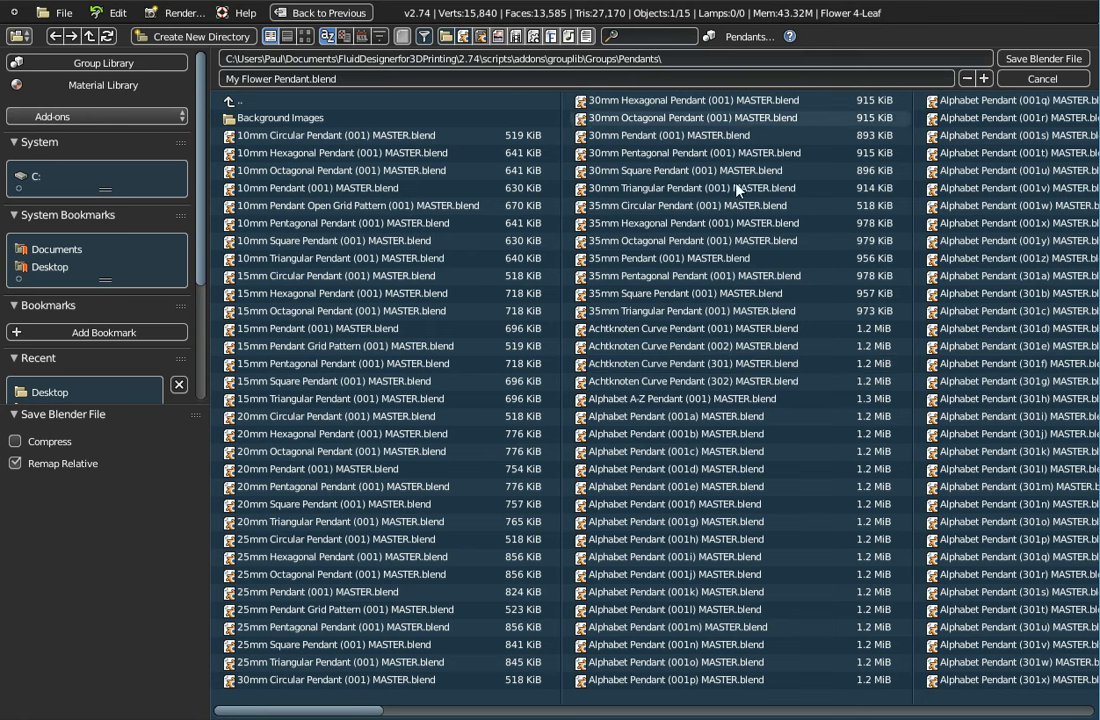
pyautogui.click(1020, 66)
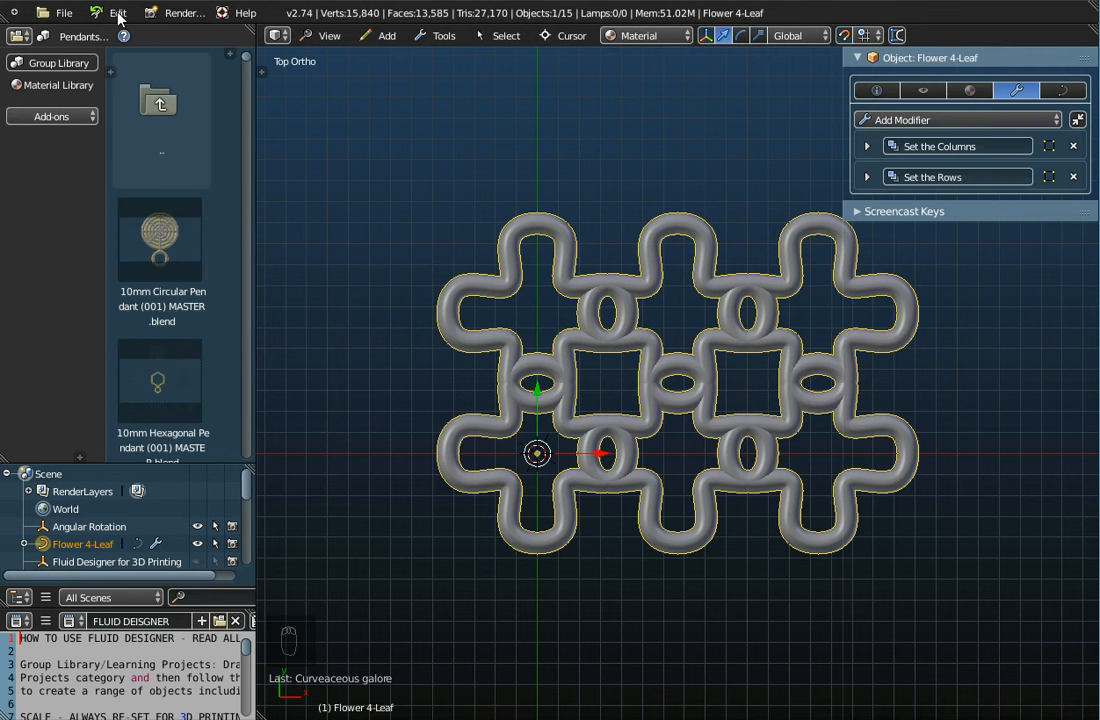
# Reload the start-up file to begin an empty scene
pyautogui.click(58, 13)
pyautogui.click(72, 36)
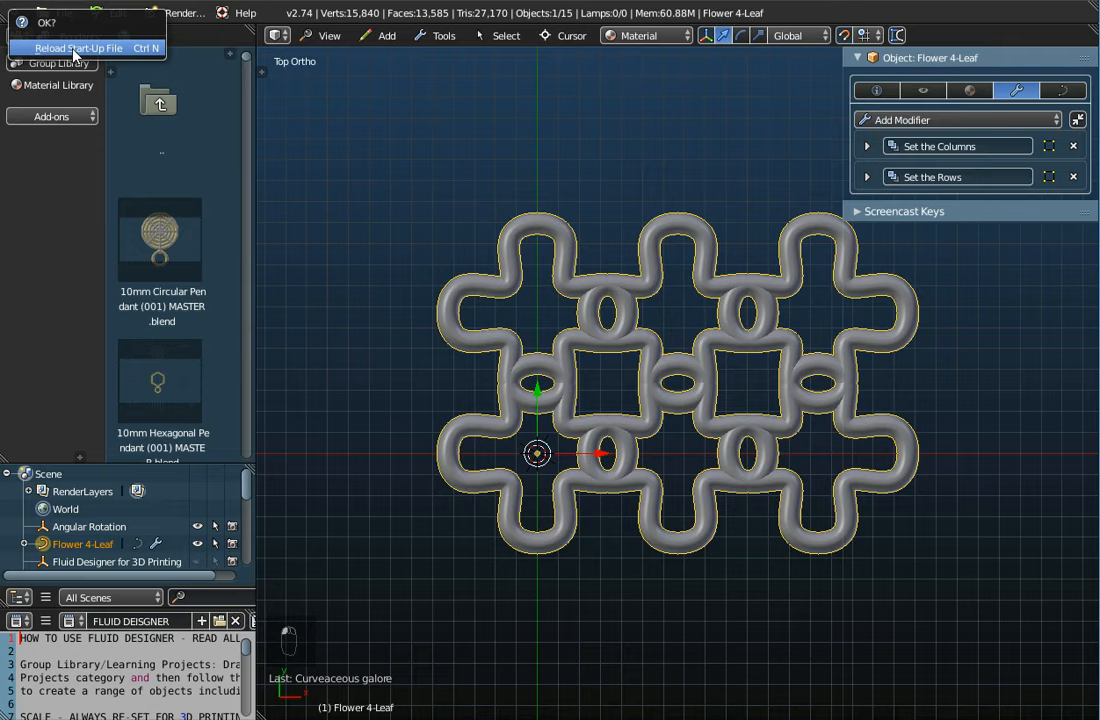
pyautogui.click(72, 43)
# Scroll the Pendants library thumbnails and select My Flower Pendant.blend
pyautogui.scroll(-10, 565, 336)
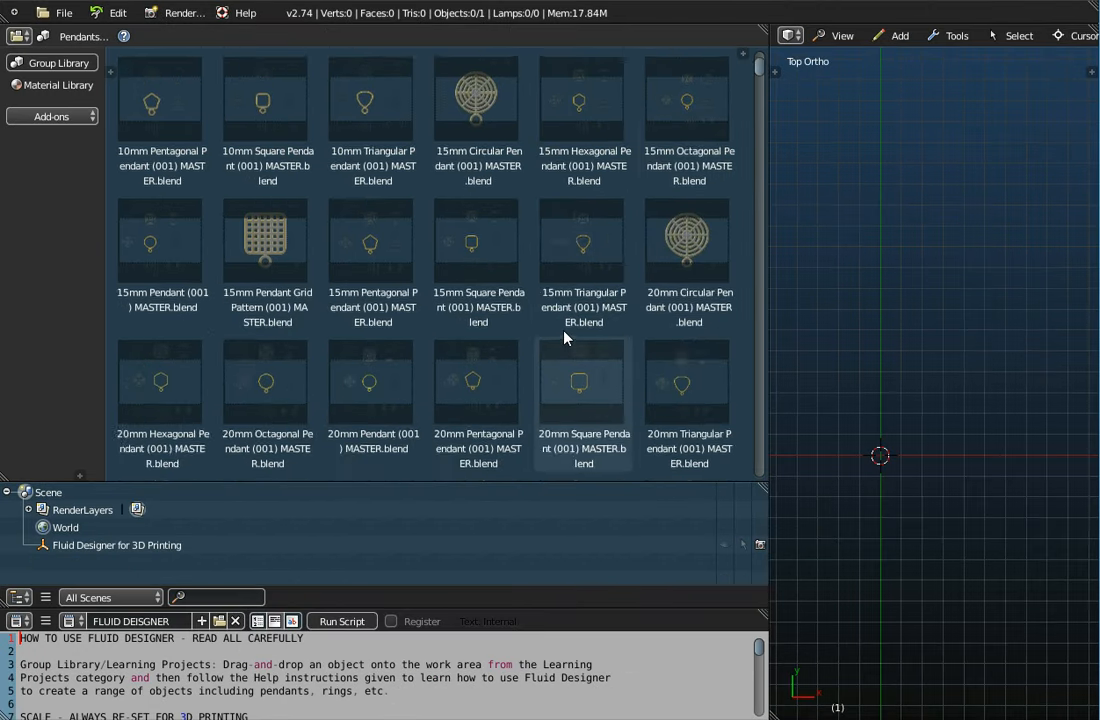
pyautogui.scroll(-9, 565, 336)
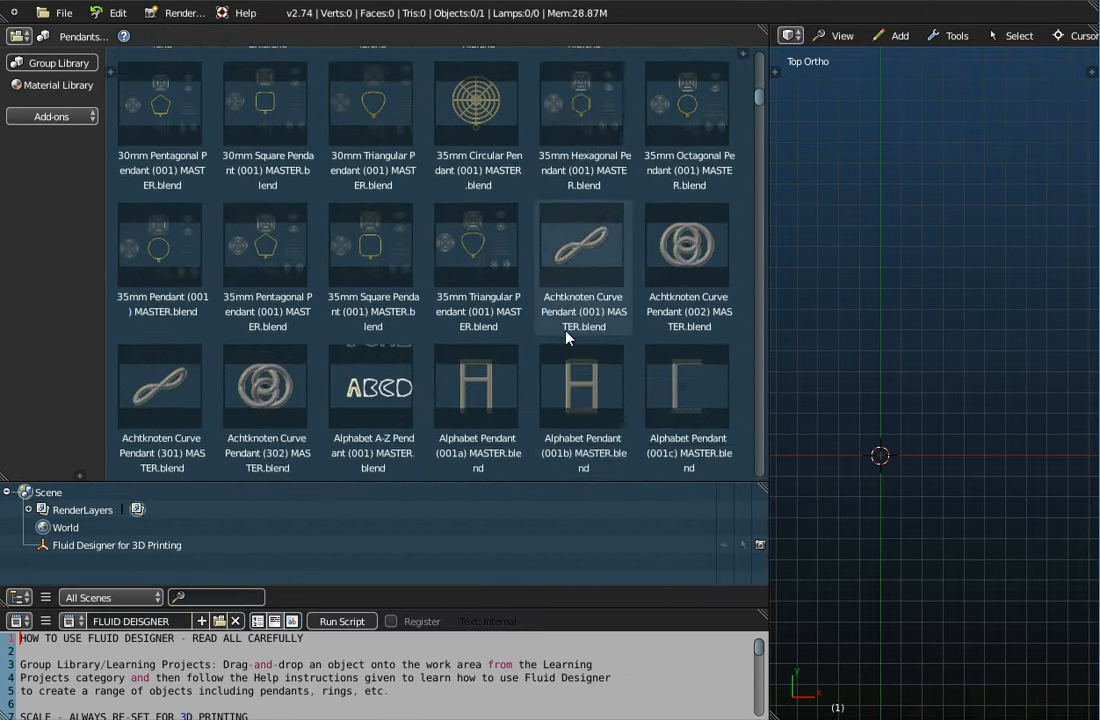
pyautogui.scroll(-12, 566, 337)
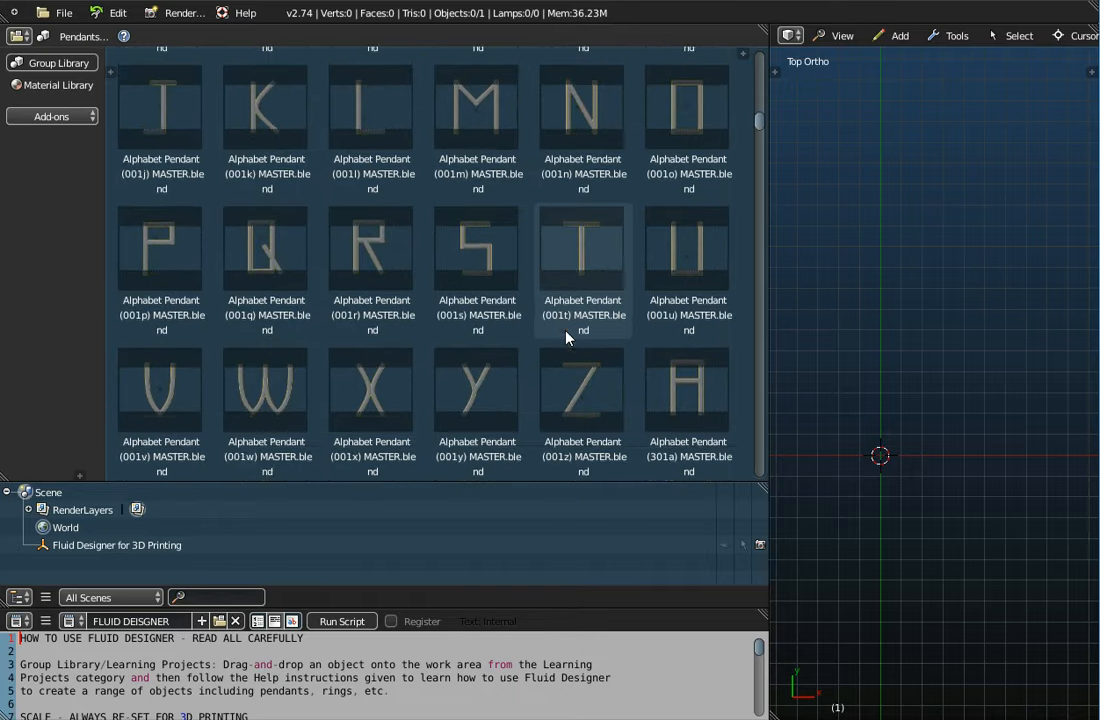
pyautogui.scroll(-5, 565, 337)
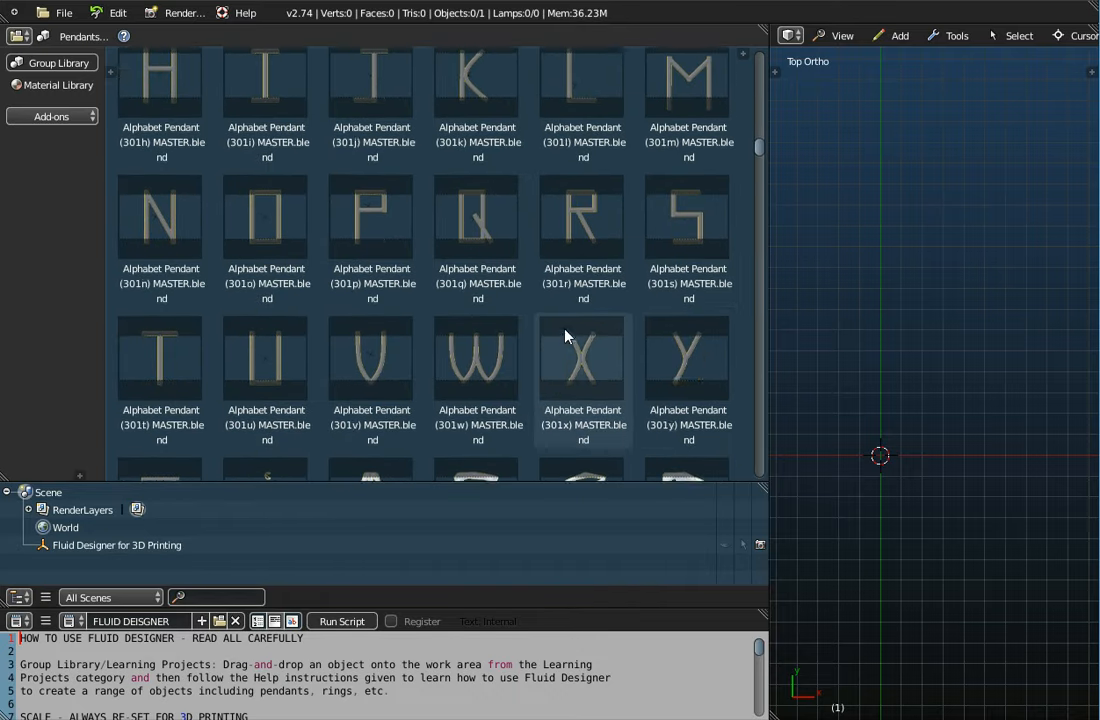
pyautogui.moveTo(757, 152); pyautogui.dragTo(761, 412)
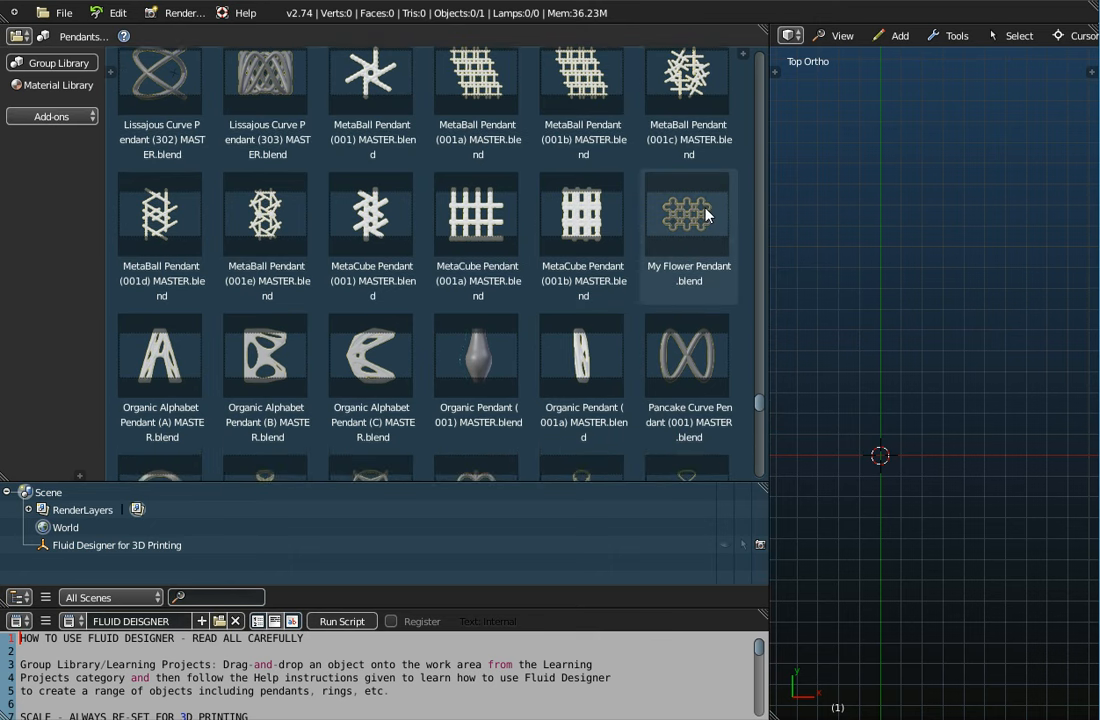
pyautogui.click(701, 233)
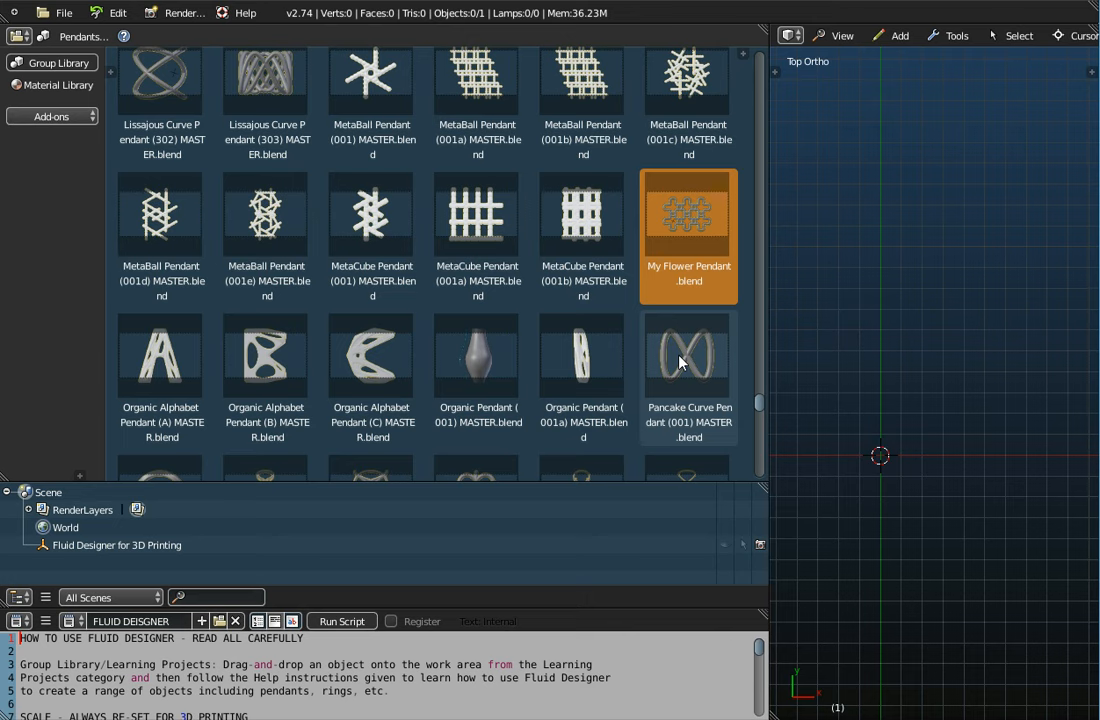
# Drag My Flower Pendant from the library into the 3D view
pyautogui.moveTo(687, 215); pyautogui.dragTo(887, 250)
pyautogui.scroll(-3, 577, 385)
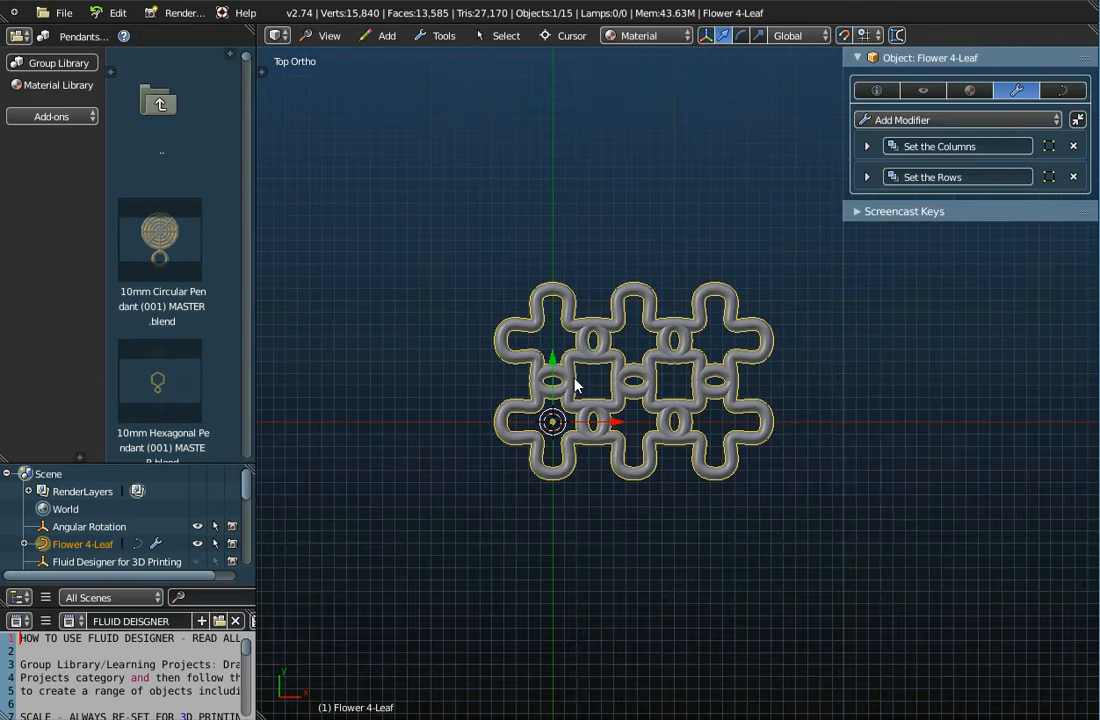
pyautogui.moveTo(577, 385); pyautogui.dragTo(518, 223, button='middle')
# Enable Object Offset on Set the Columns so copies rotate around Angular Rotation
pyautogui.click(867, 146)
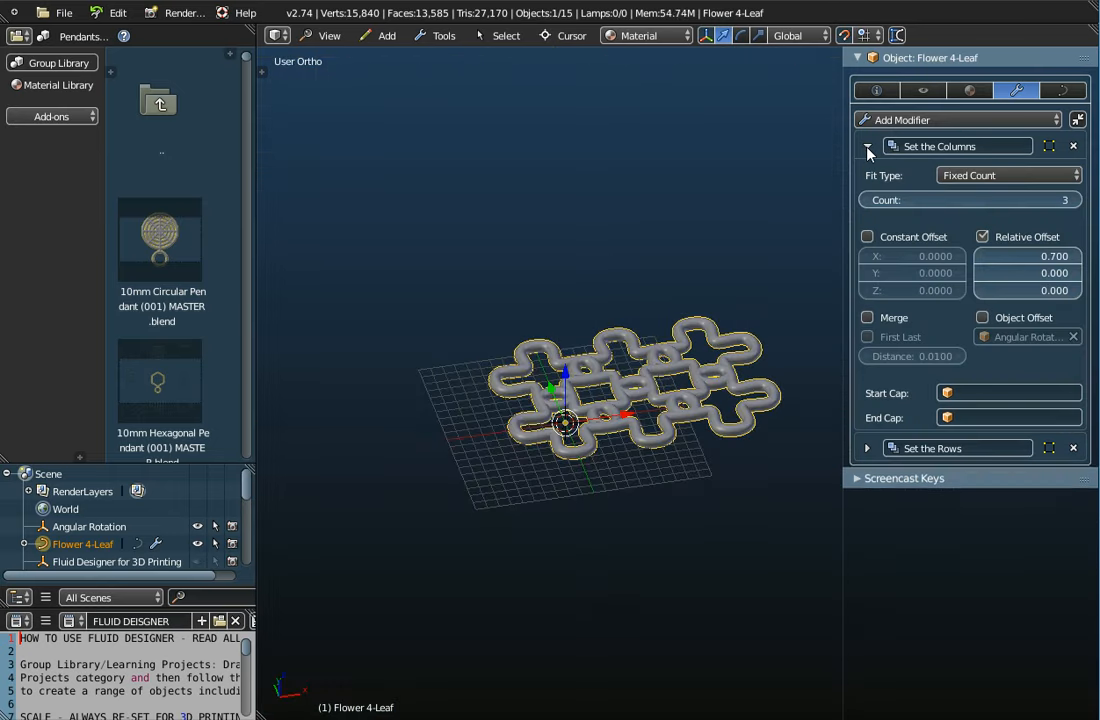
pyautogui.moveTo(970, 200); pyautogui.dragTo(935, 200)
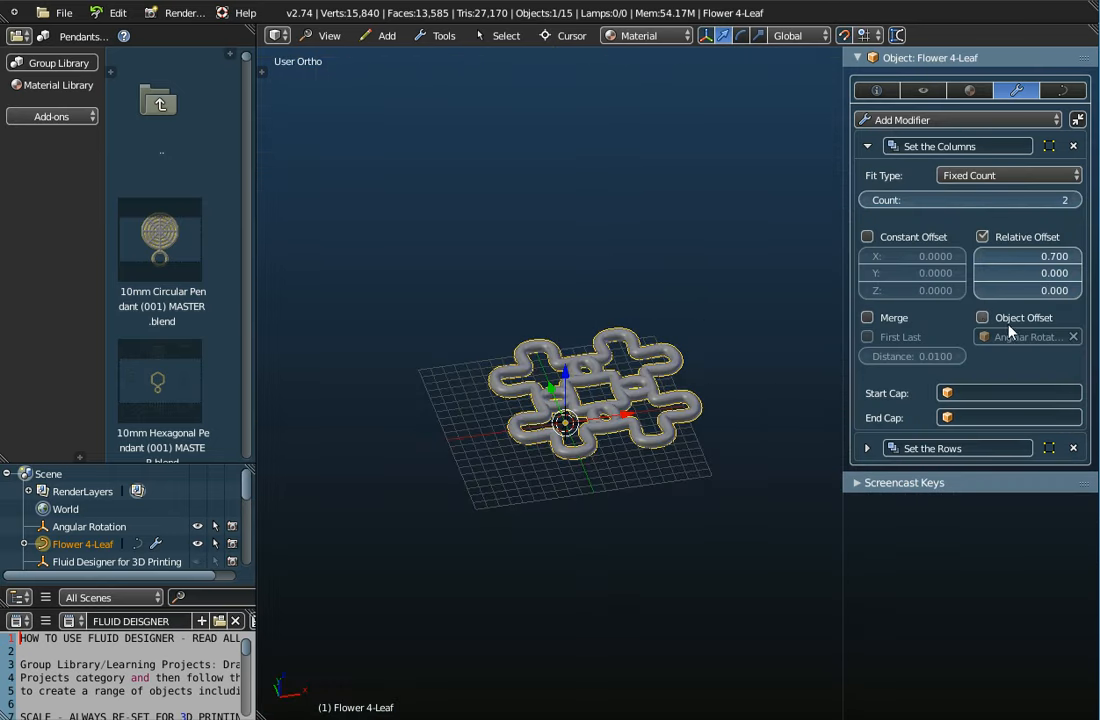
pyautogui.click(983, 318)
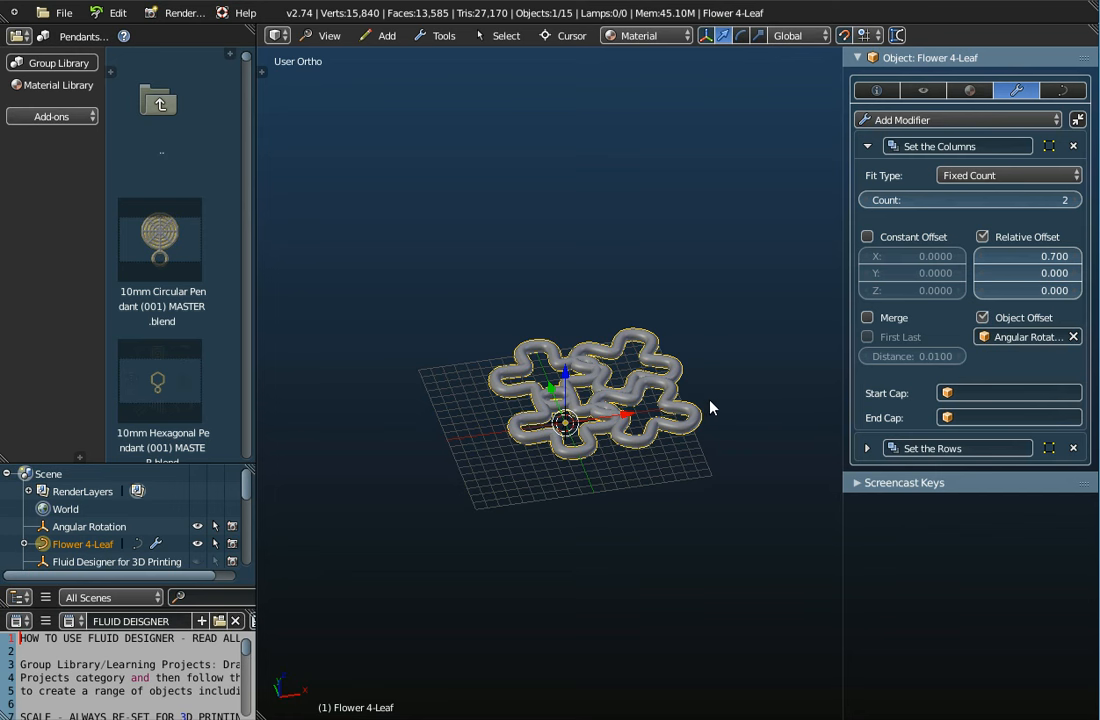
pyautogui.moveTo(711, 407); pyautogui.dragTo(696, 452, button='middle')
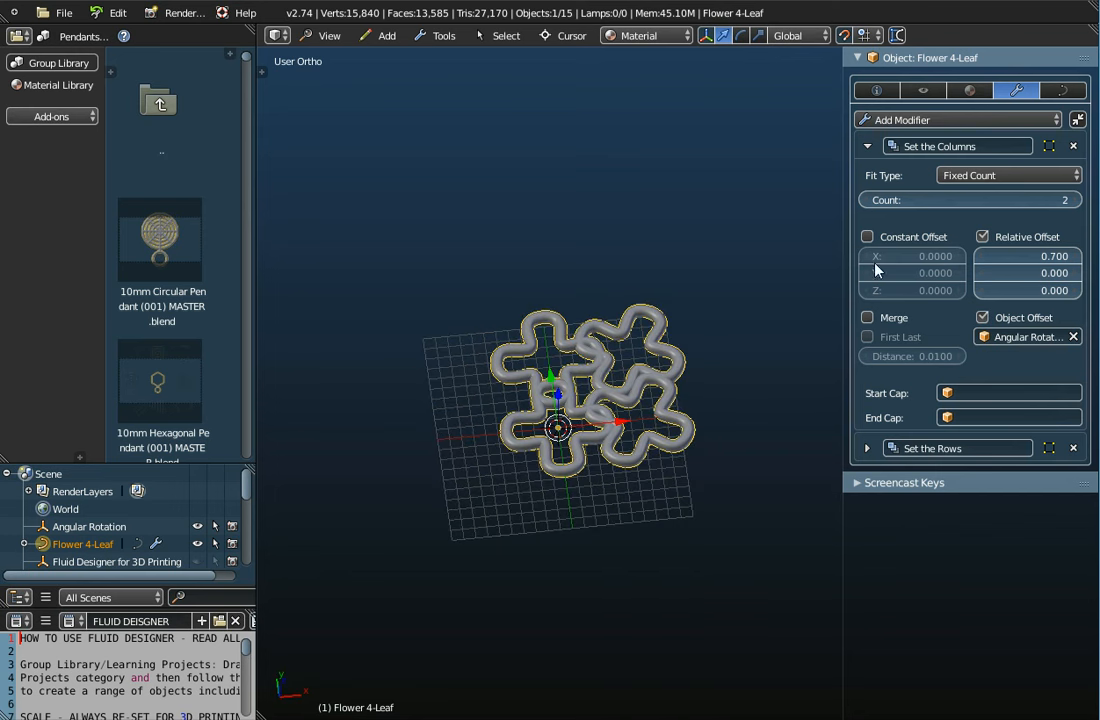
# Set the Rows count to 1 and the Columns count to 6, forming a six-flower ring
pyautogui.click(867, 448)
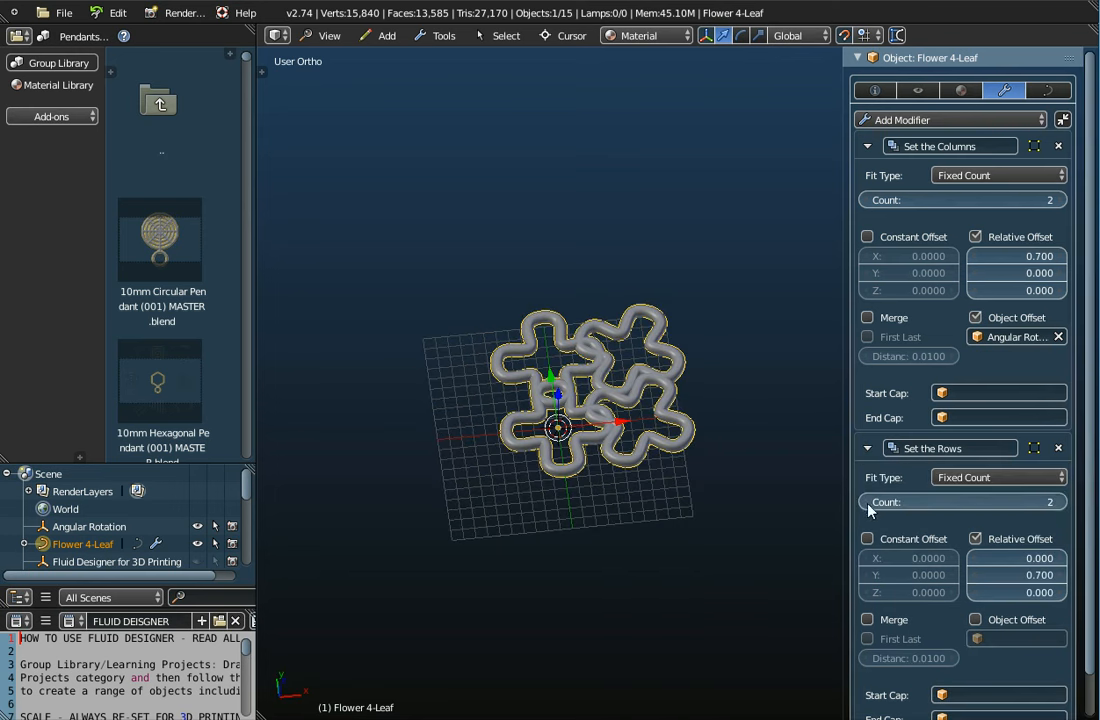
pyautogui.click(868, 501)
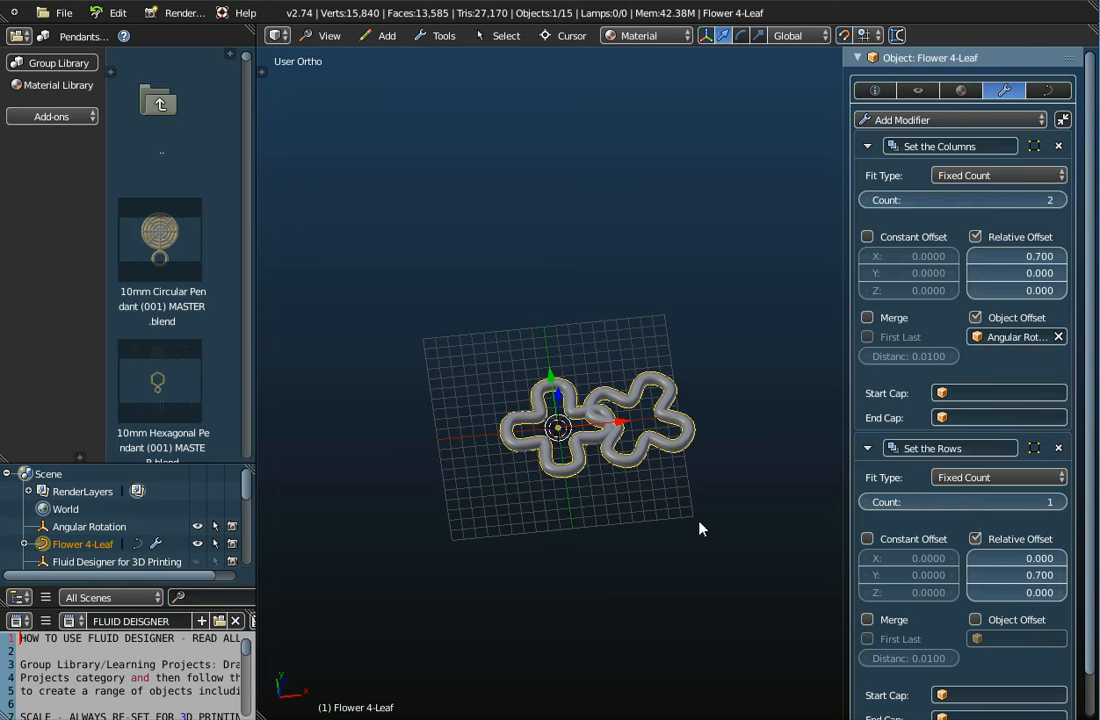
pyautogui.click(1063, 201)
pyautogui.click(1063, 201)
pyautogui.click(1063, 201)
pyautogui.click(1063, 201)
pyautogui.moveTo(626, 418); pyautogui.dragTo(620, 482, button='middle')
pyautogui.scroll(3, 633, 352)
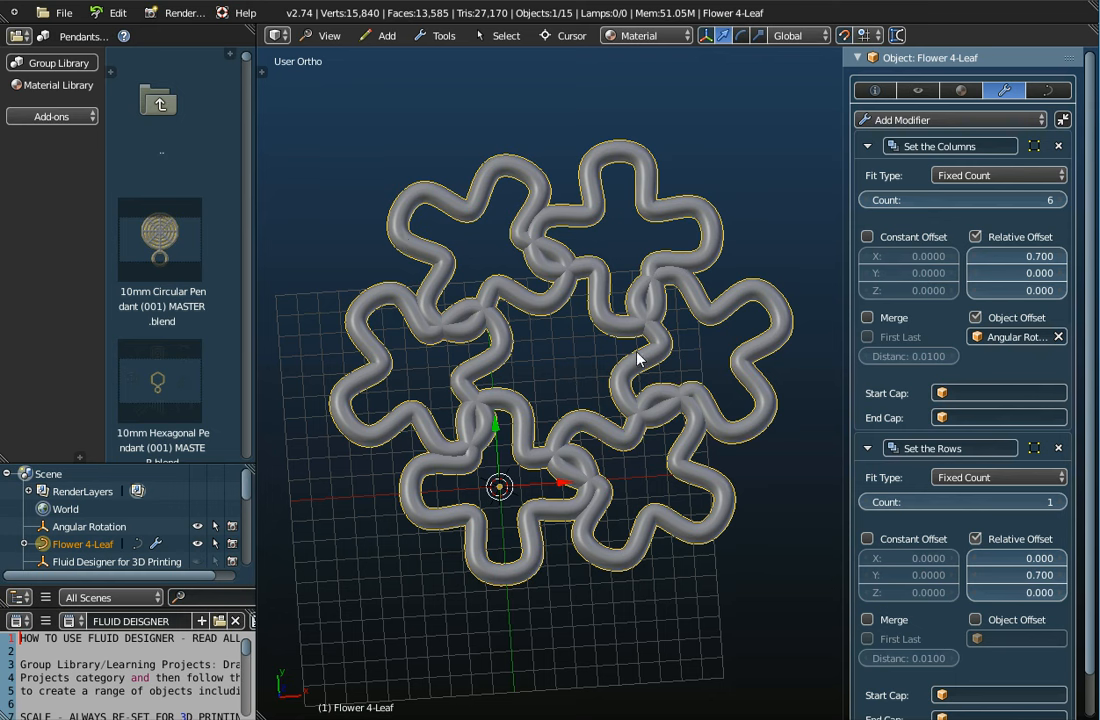
# Export the ring as Wavefront OBJ 'My Flower Pendant.obj' to the Desktop
pyautogui.click(63, 12)
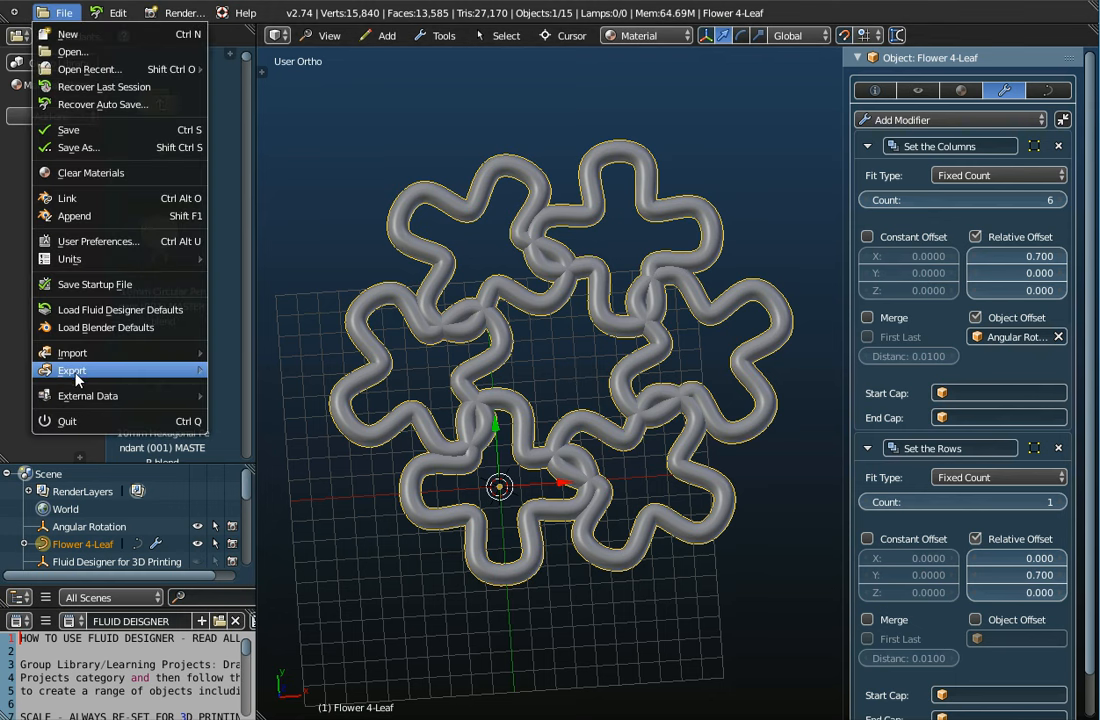
pyautogui.moveTo(78, 372)
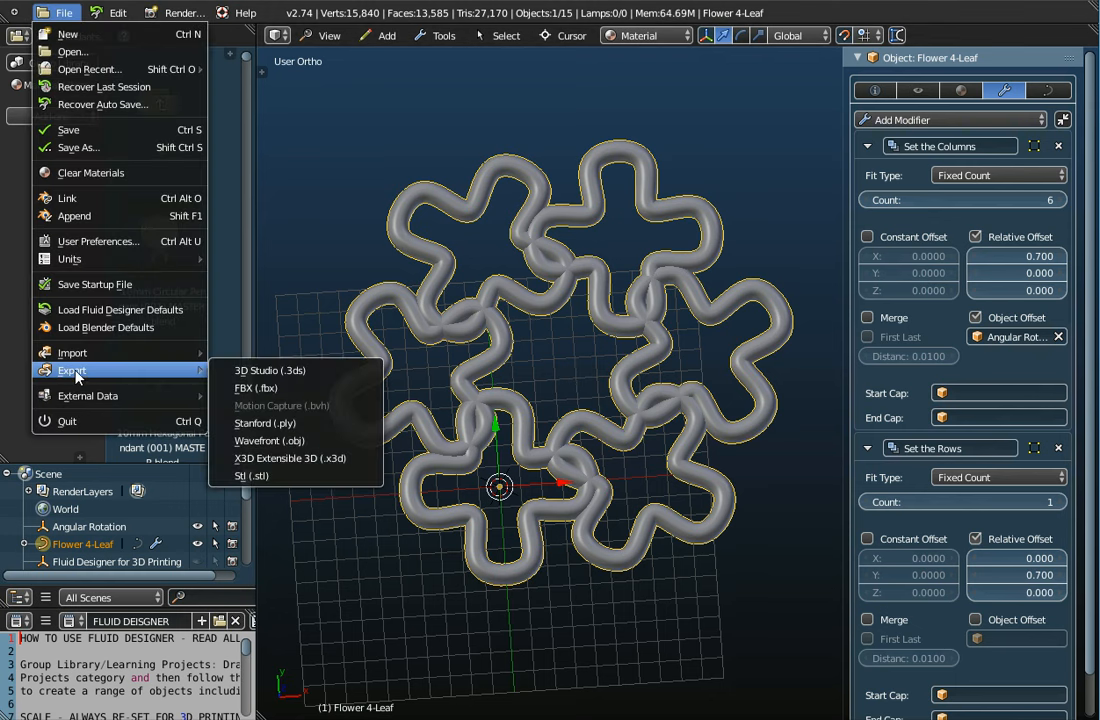
pyautogui.click(252, 441)
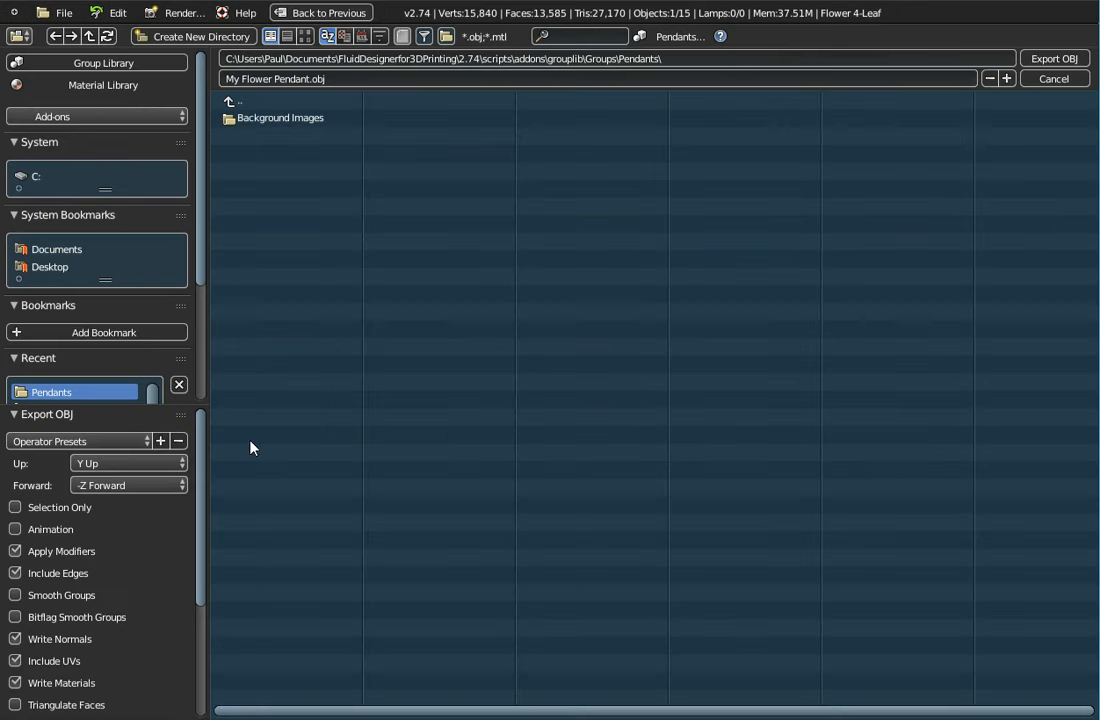
pyautogui.click(52, 268)
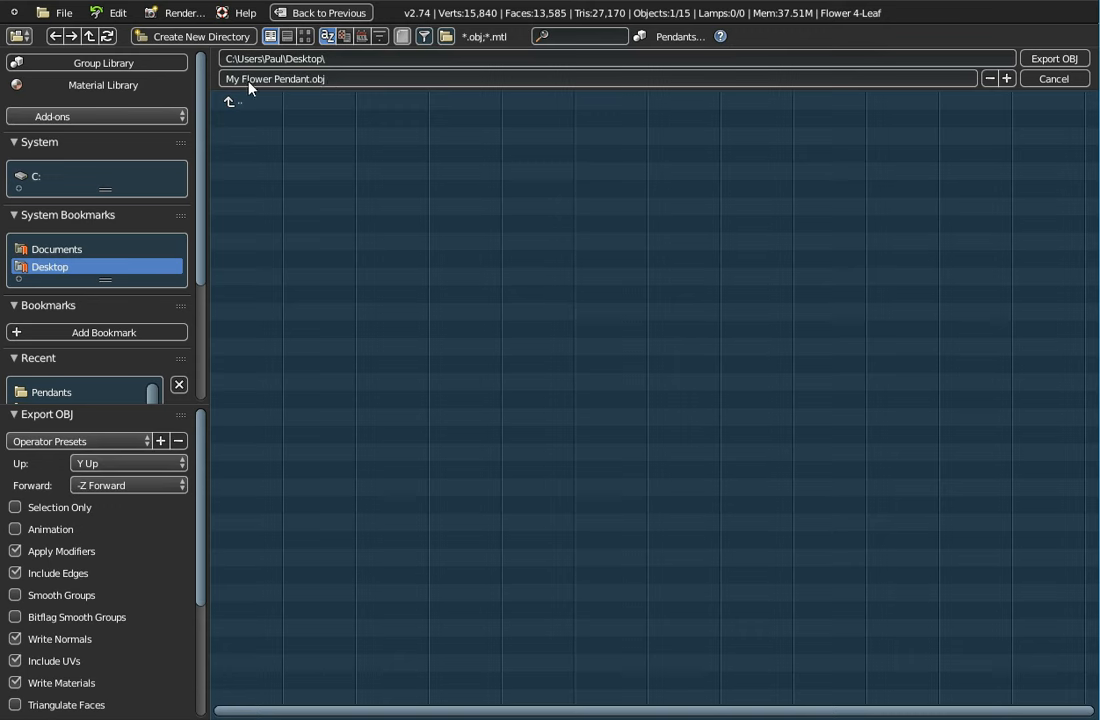
pyautogui.click(1045, 66)
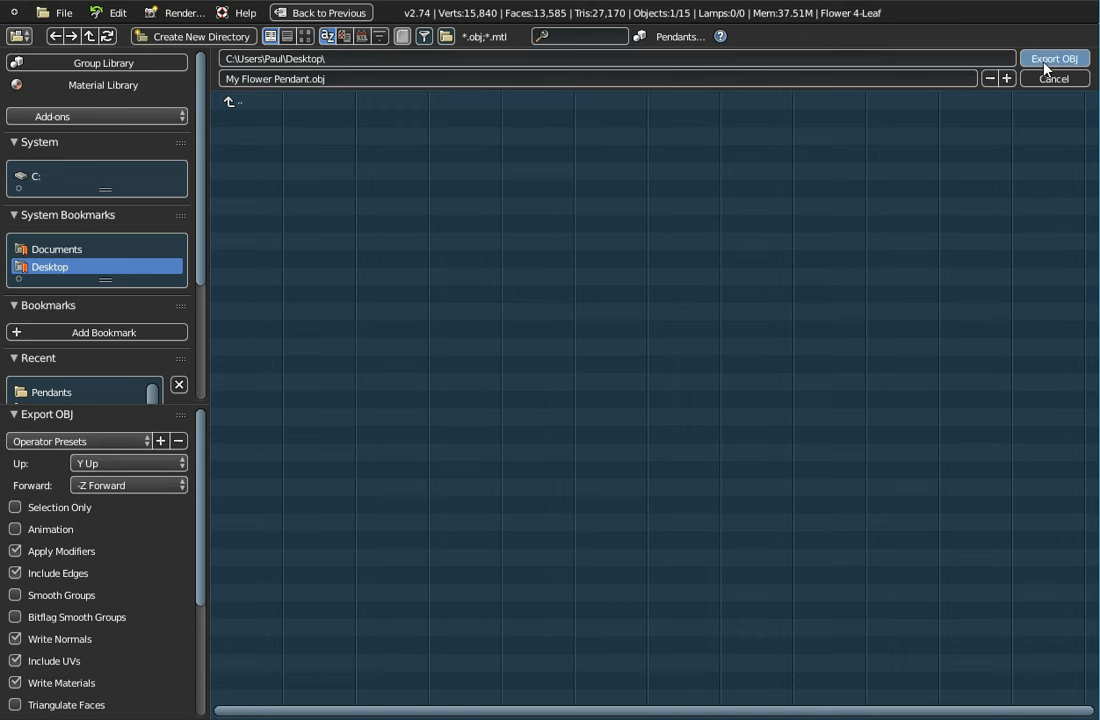